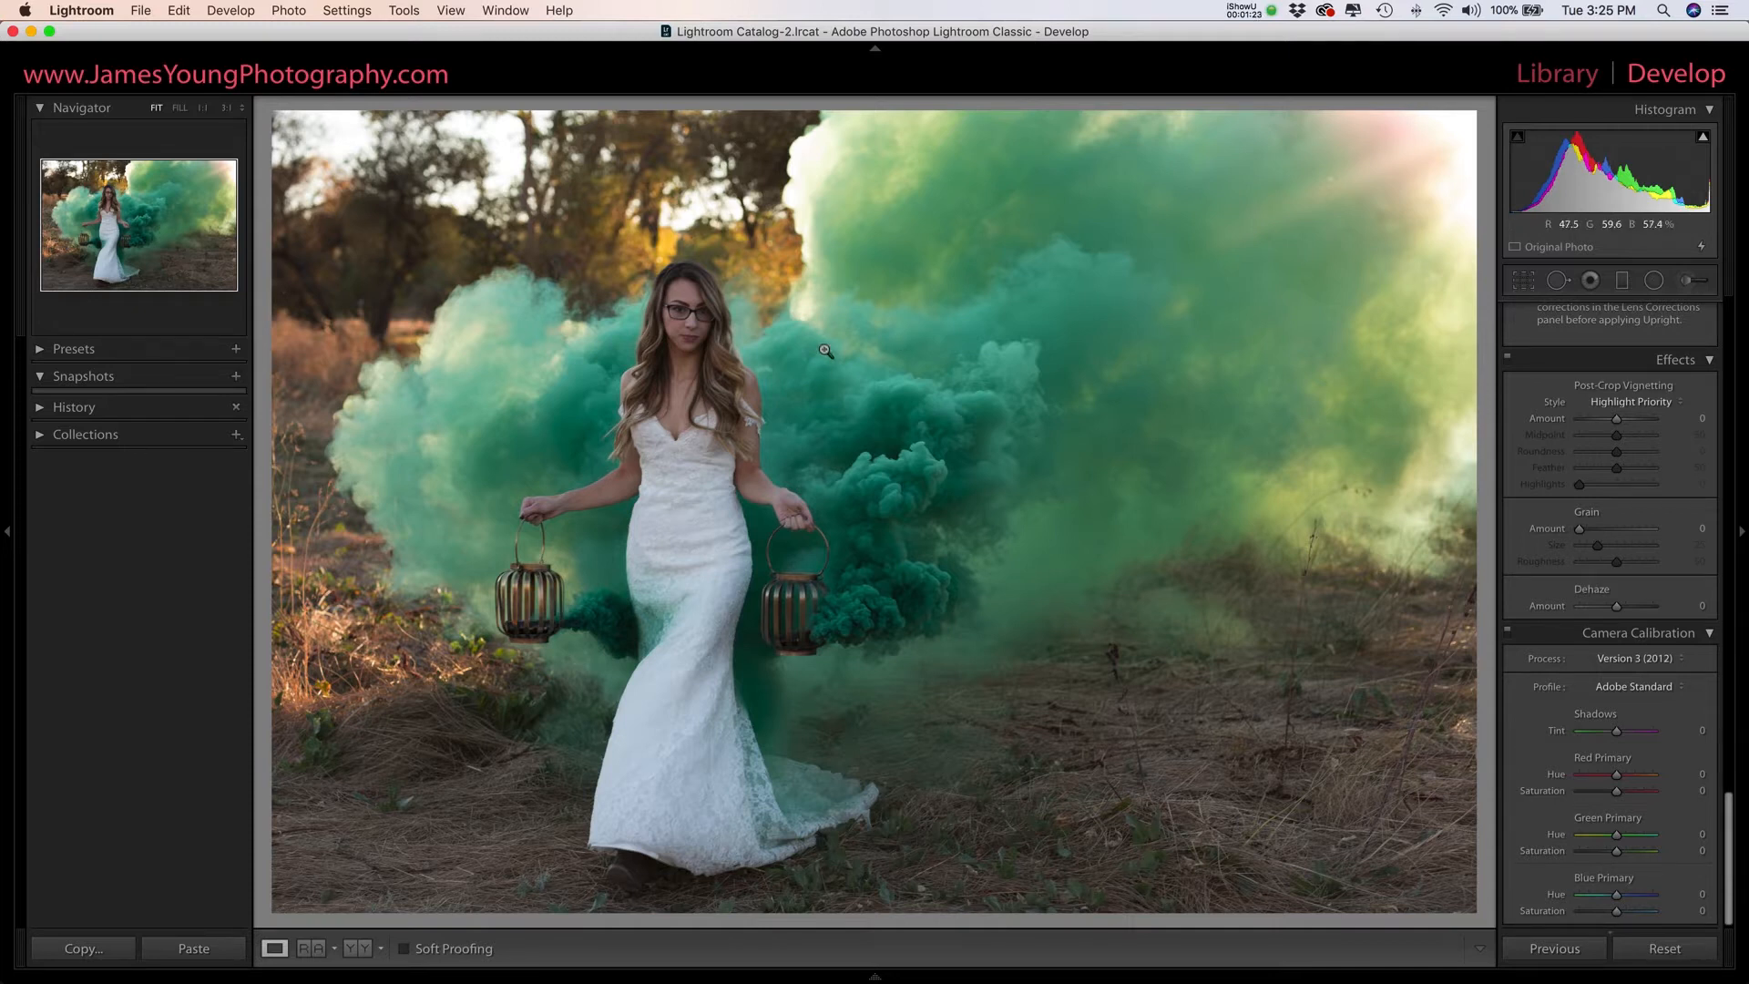
# - Compare the unedited green smoke bridal photo with its edited version
pyautogui.press('Left')
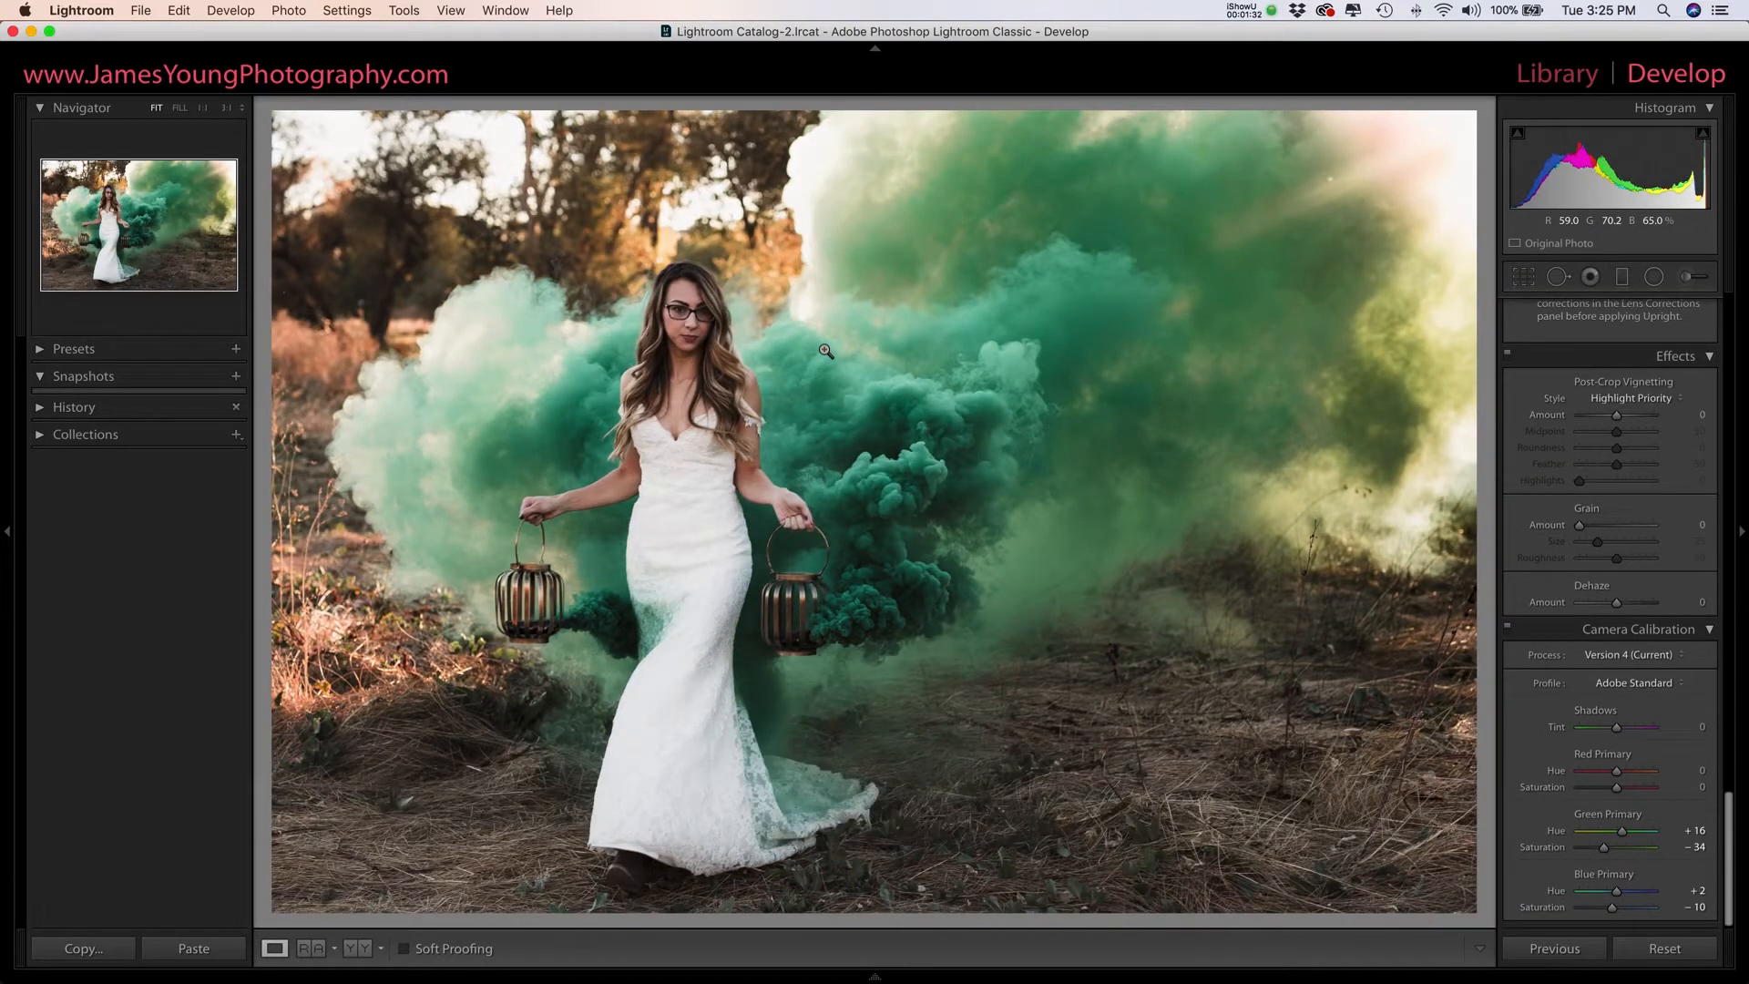
pyautogui.press('Right')
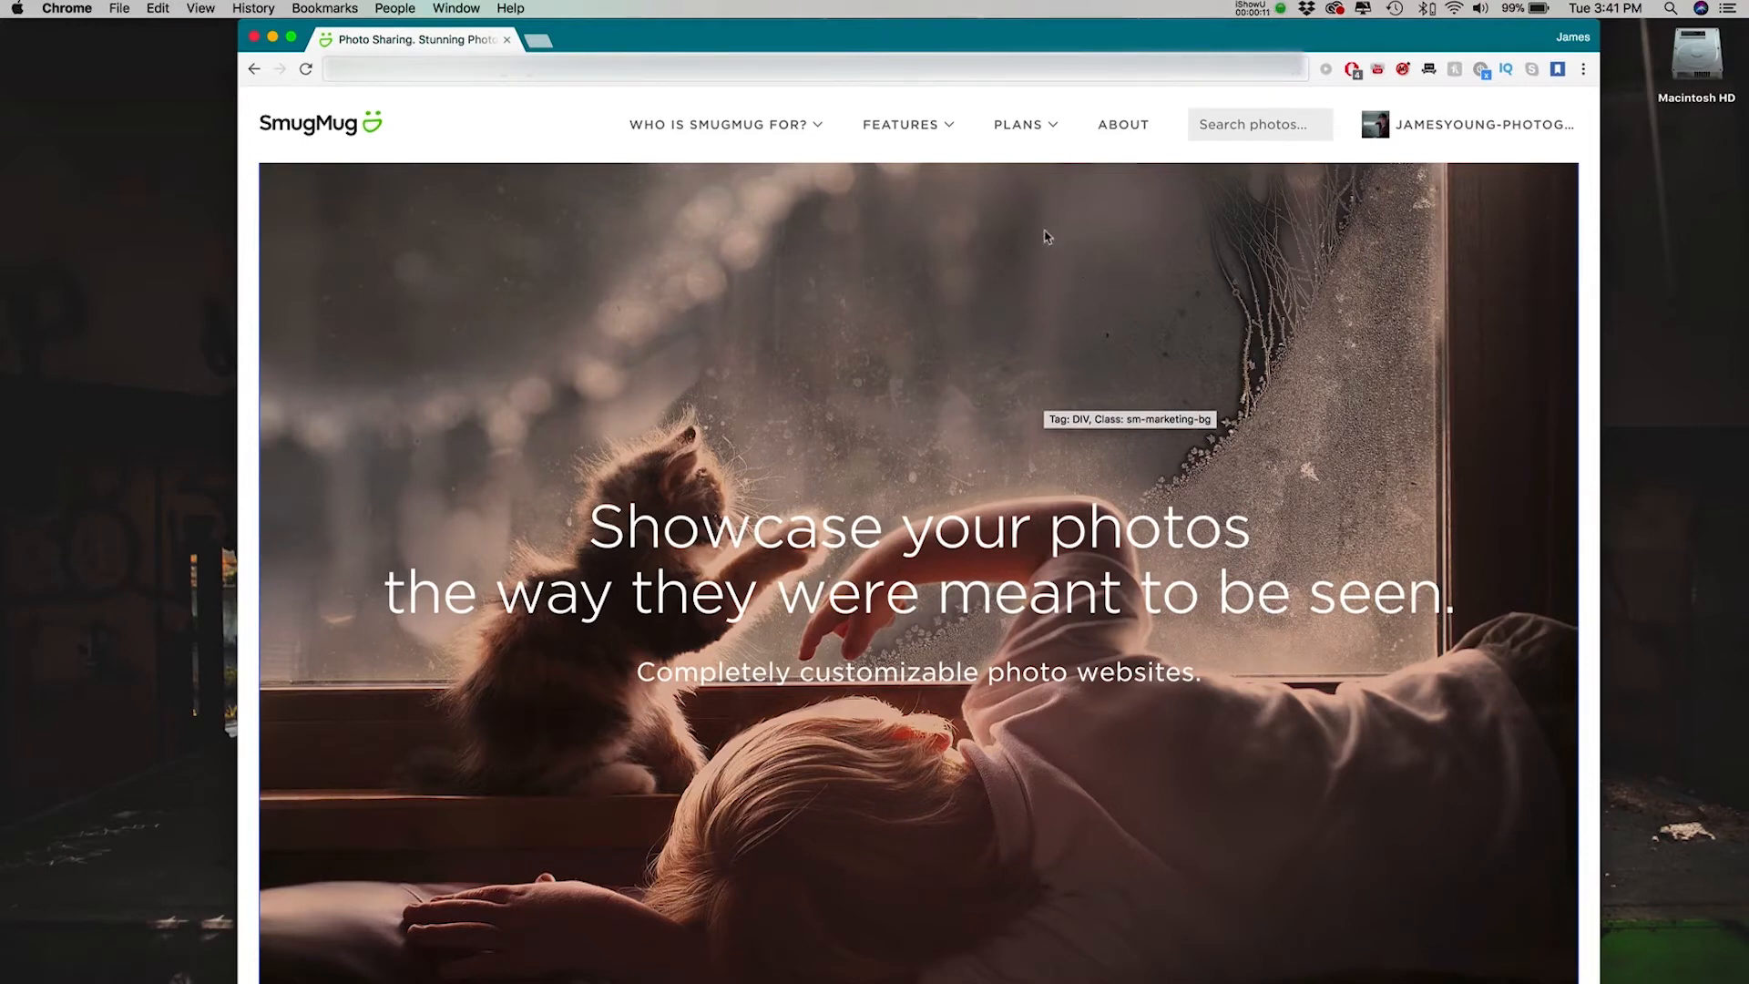
# - Switch to SmugMug in Chrome, go to the account's homepage and open the Couples folder of the 2017 client galleries
pyautogui.click(1046, 235)
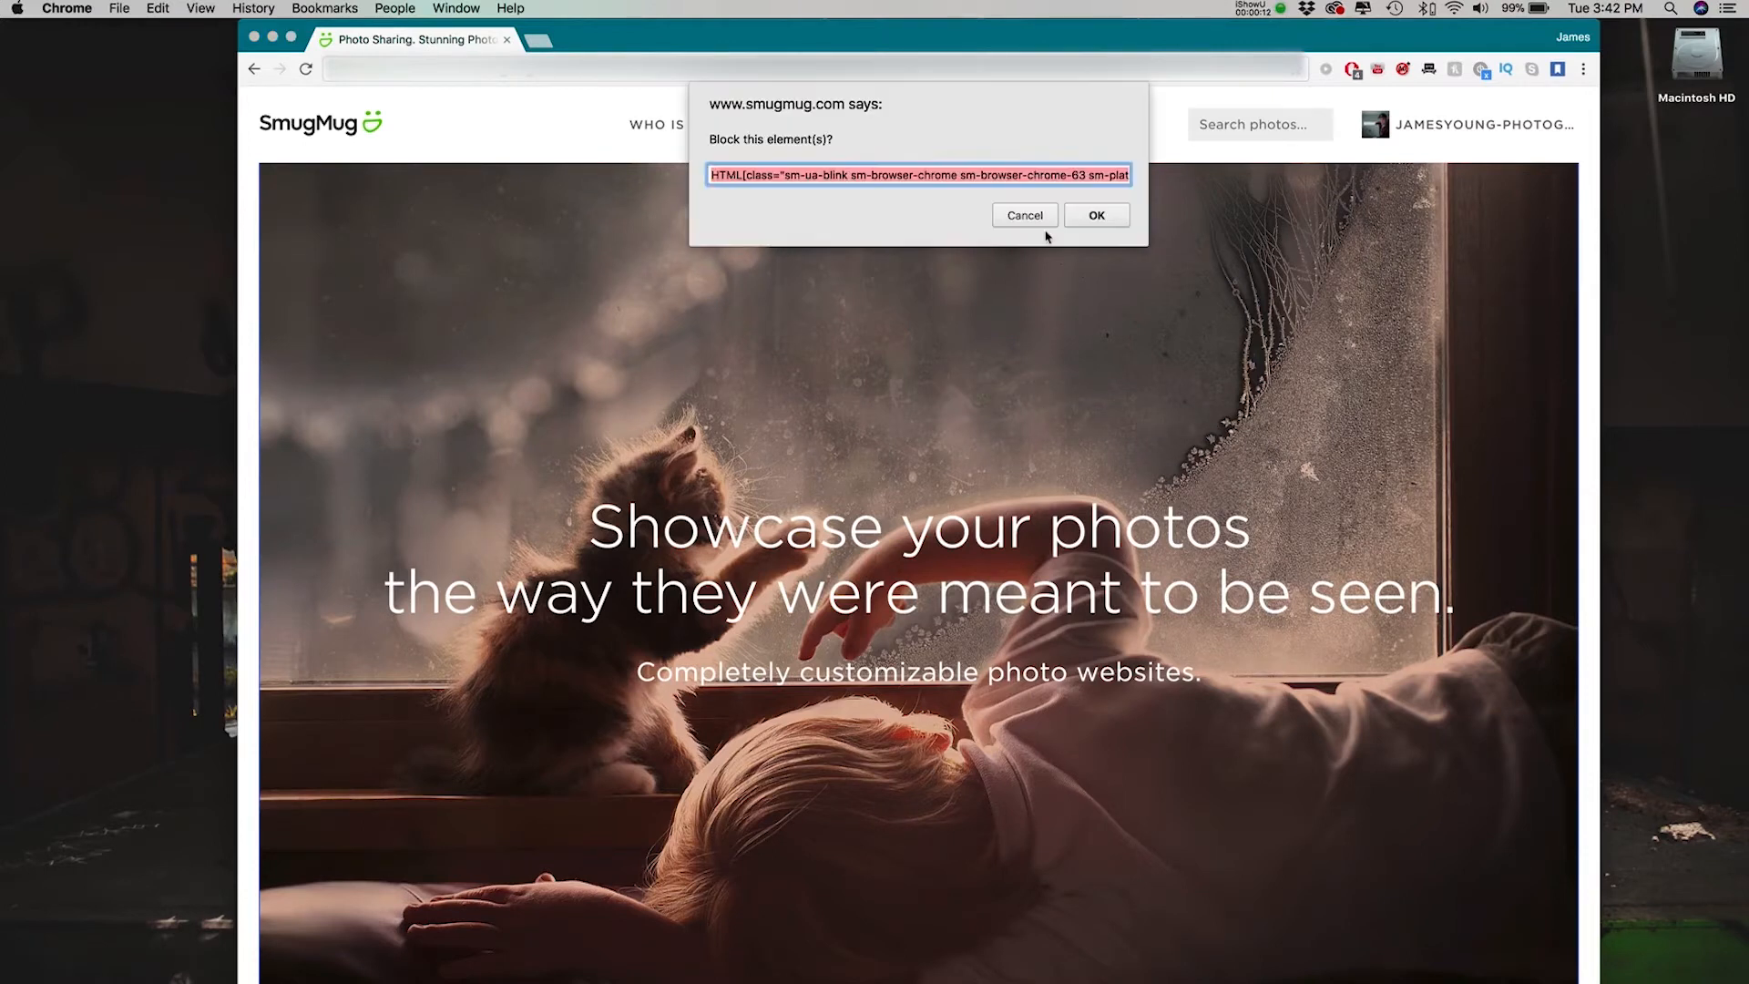
pyautogui.click(1035, 221)
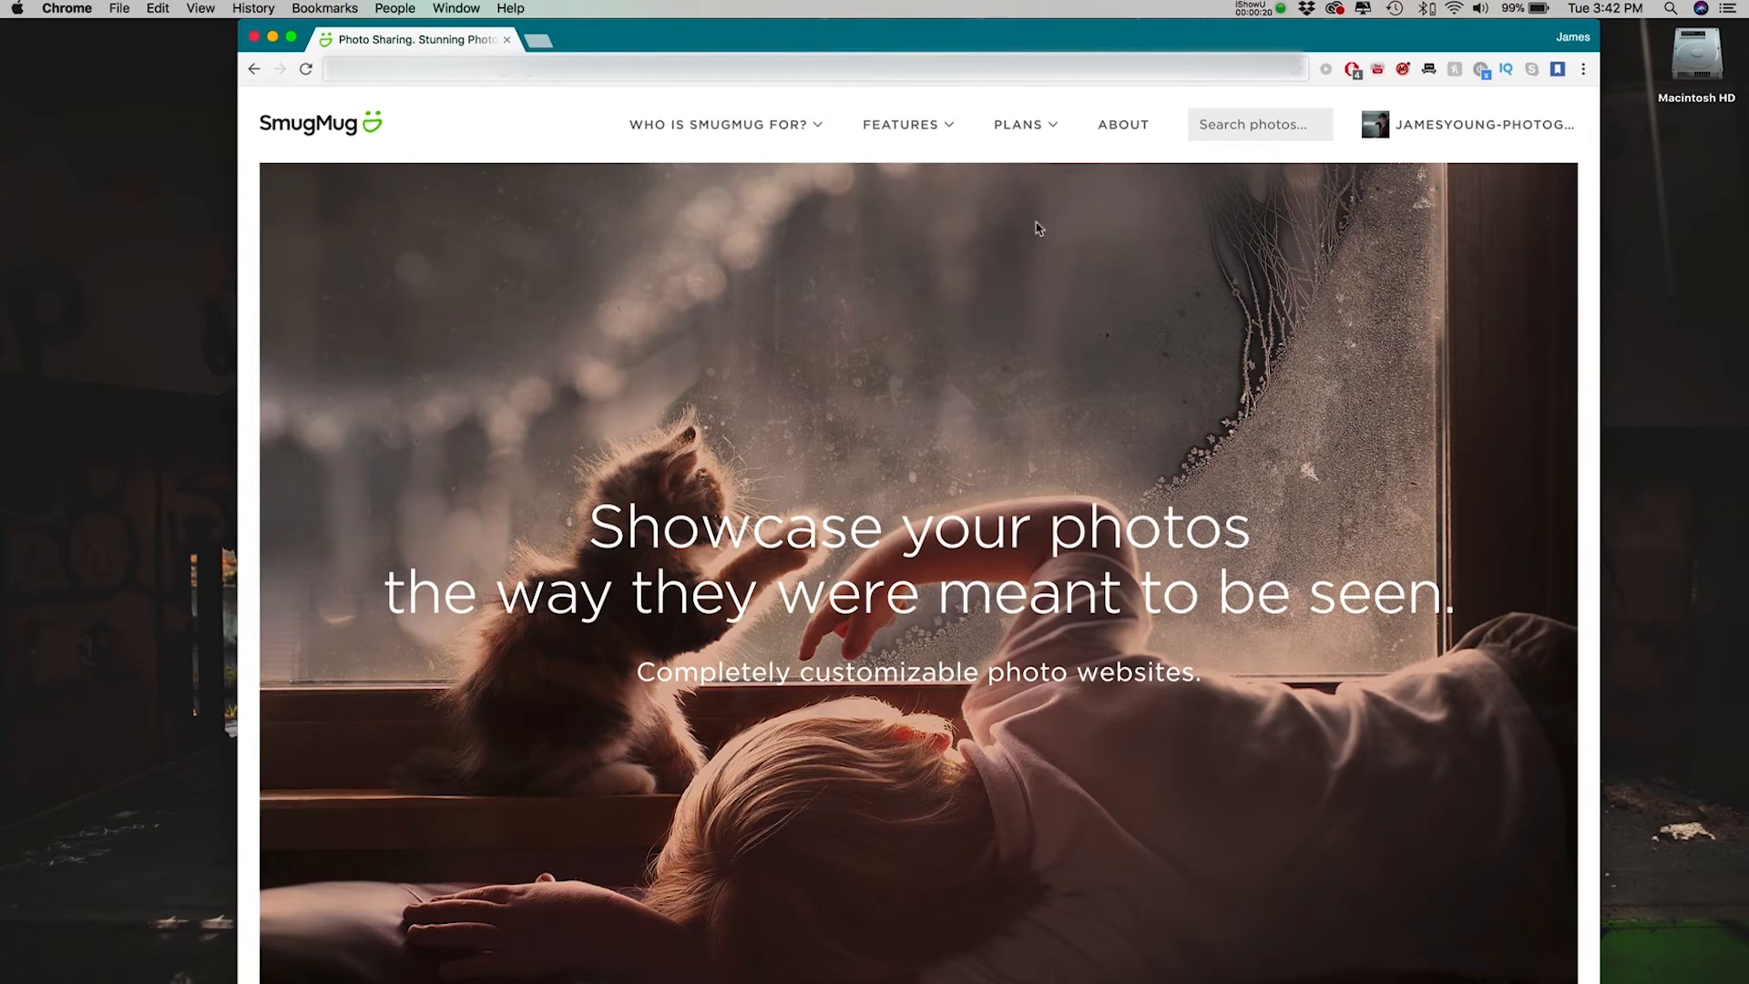
pyautogui.click(1421, 131)
pyautogui.click(1413, 161)
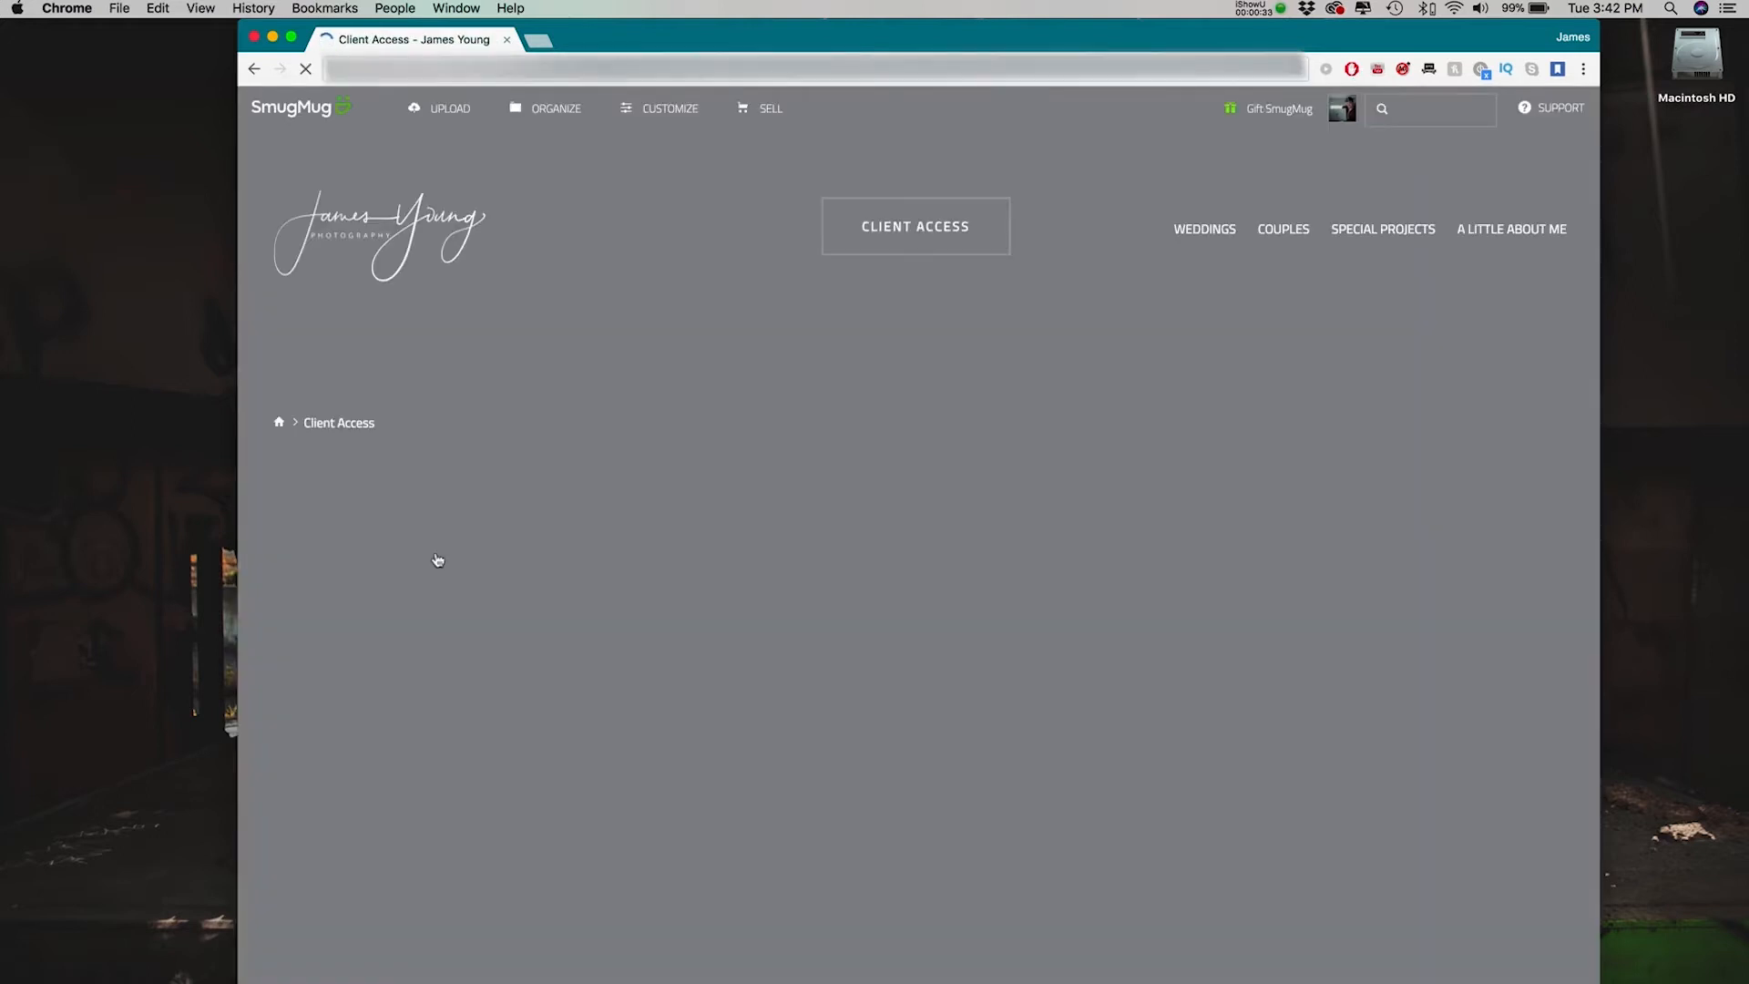
pyautogui.click(438, 561)
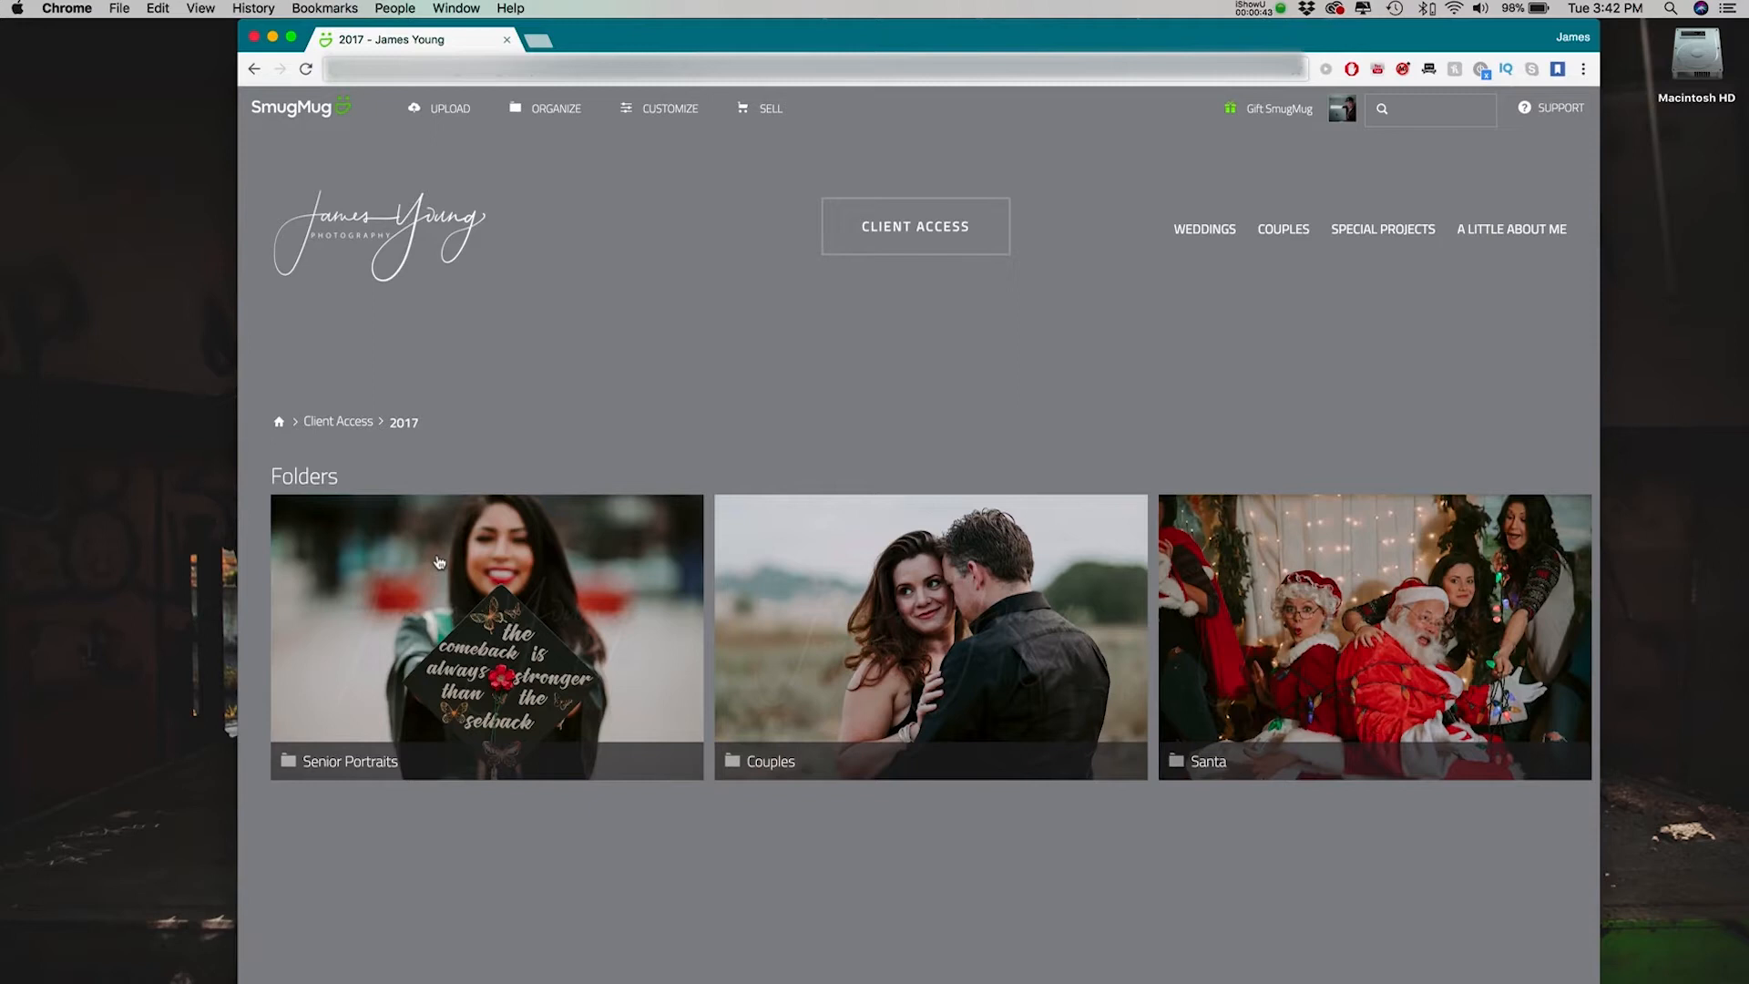
pyautogui.click(814, 588)
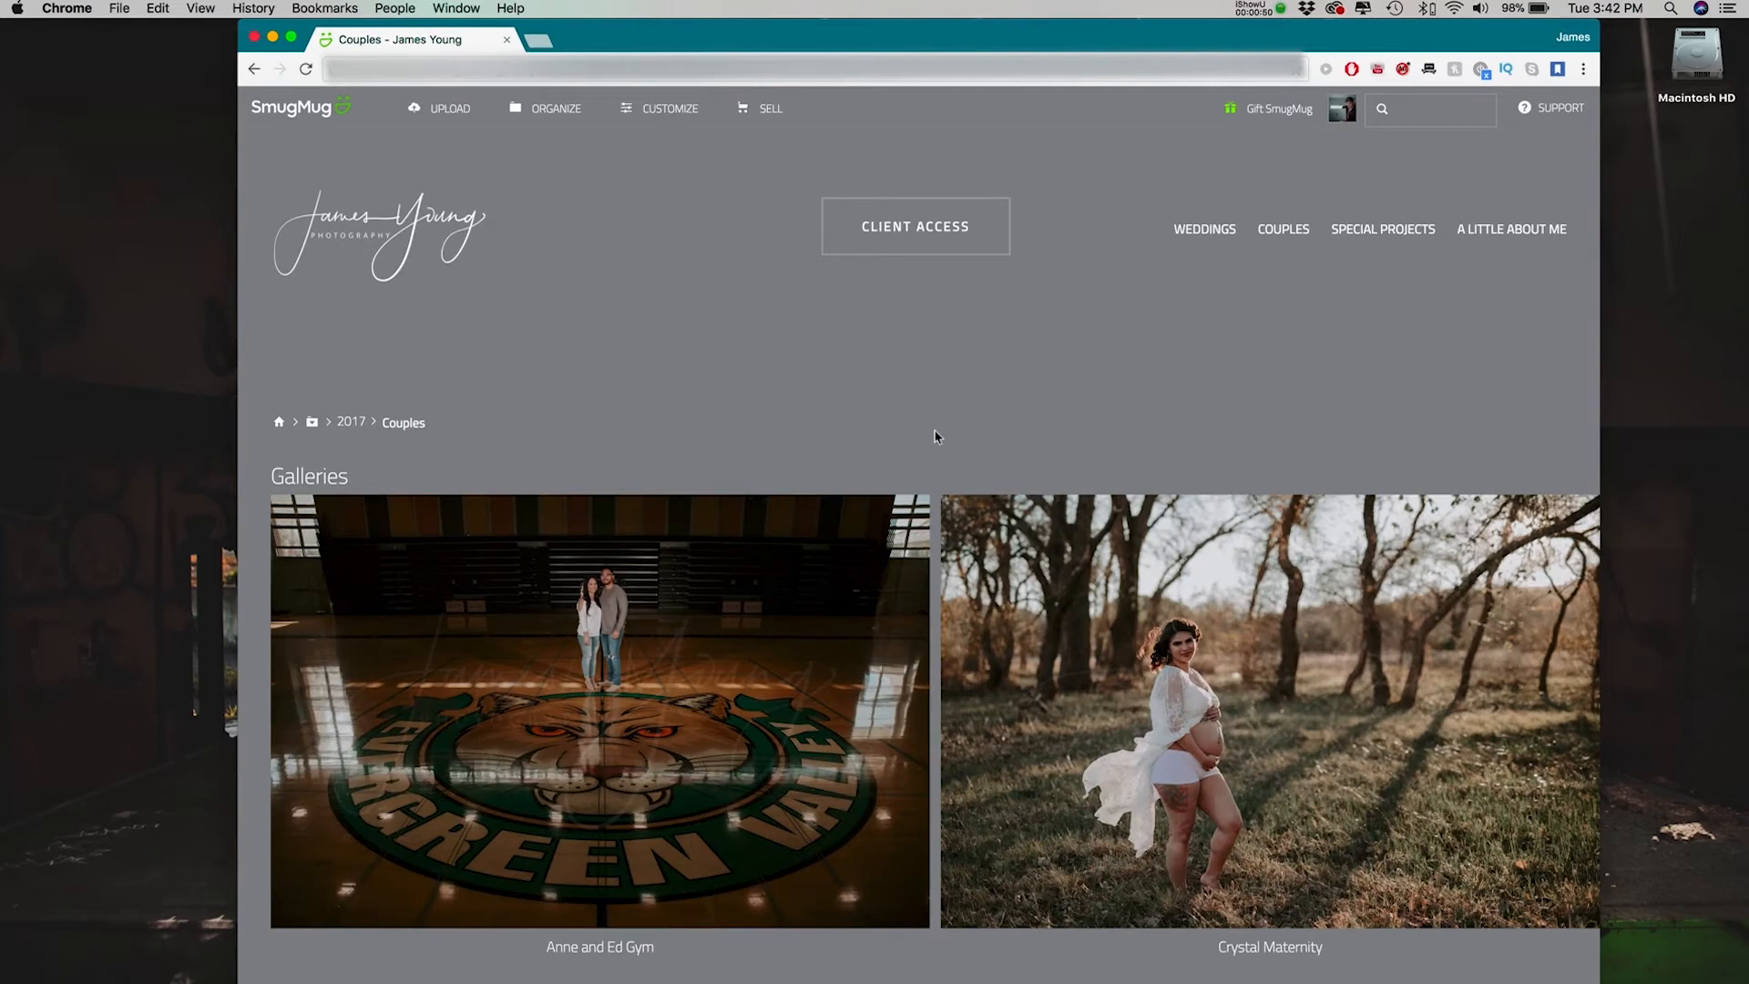
# - Browse the cover photos of the Couples galleries to examine their consistent editing style
pyautogui.scroll(-5, 941, 431)
pyautogui.scroll(-9, 941, 431)
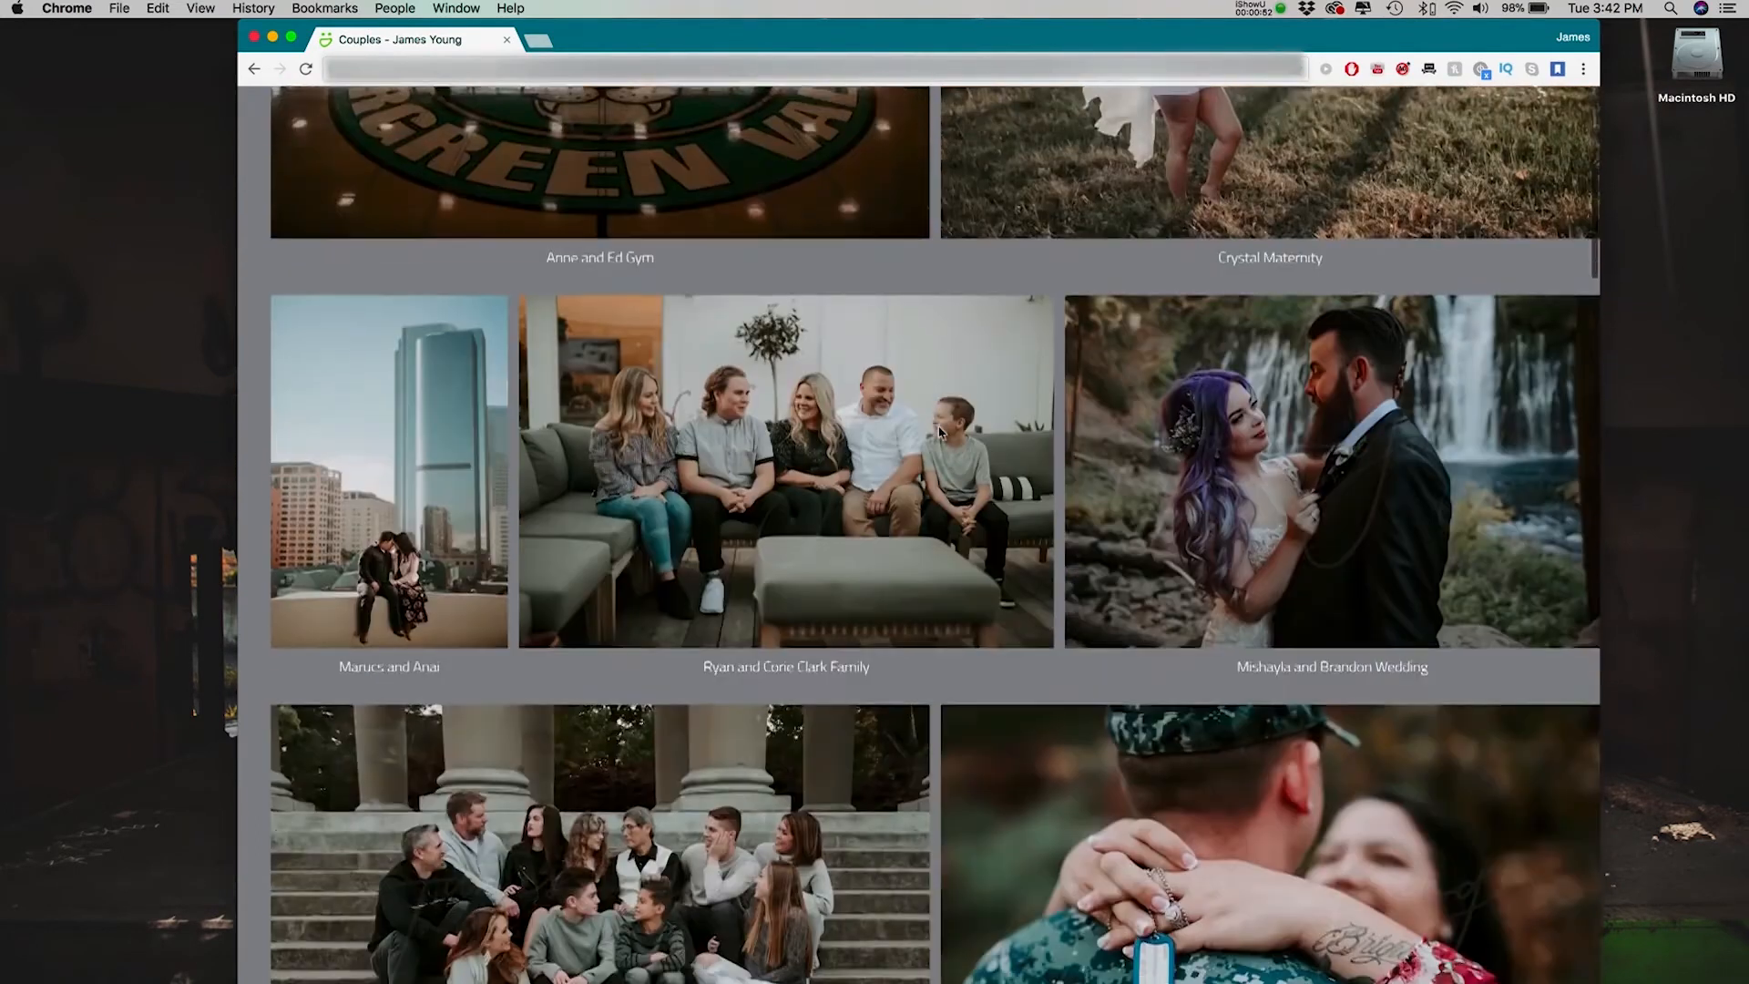
pyautogui.scroll(-9, 941, 432)
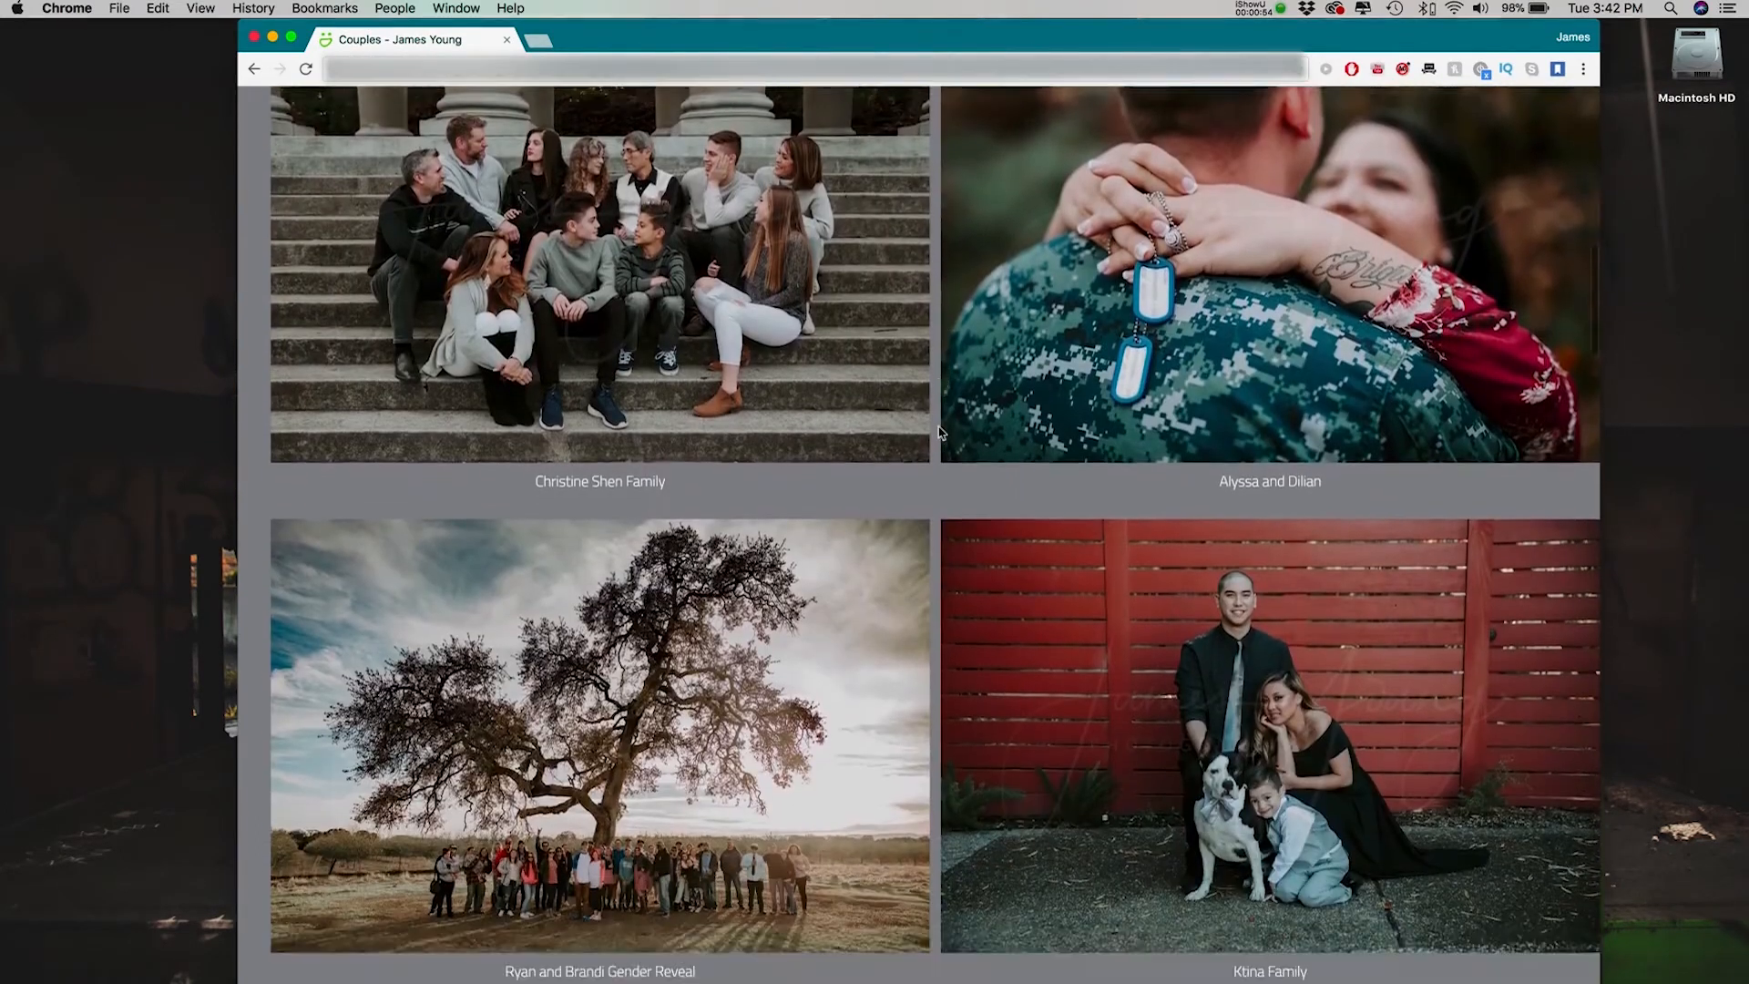
pyautogui.scroll(-4, 941, 432)
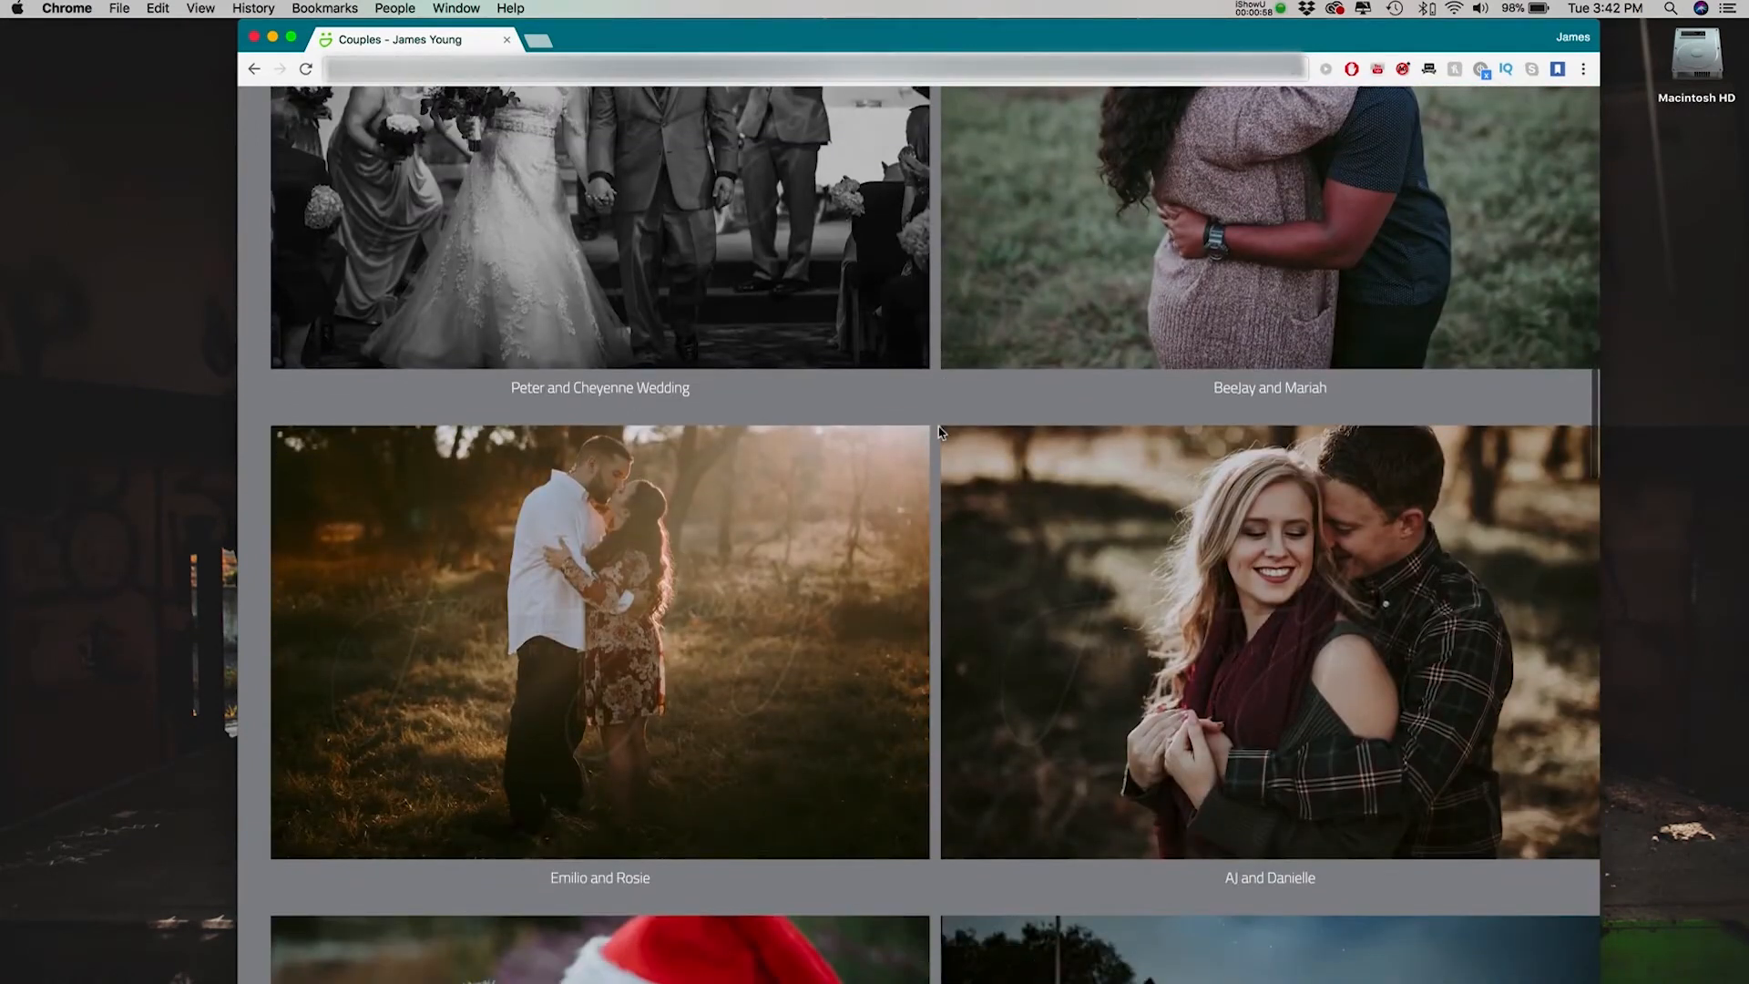
pyautogui.scroll(-4, 941, 432)
pyautogui.scroll(-3, 941, 432)
pyautogui.scroll(-1, 941, 432)
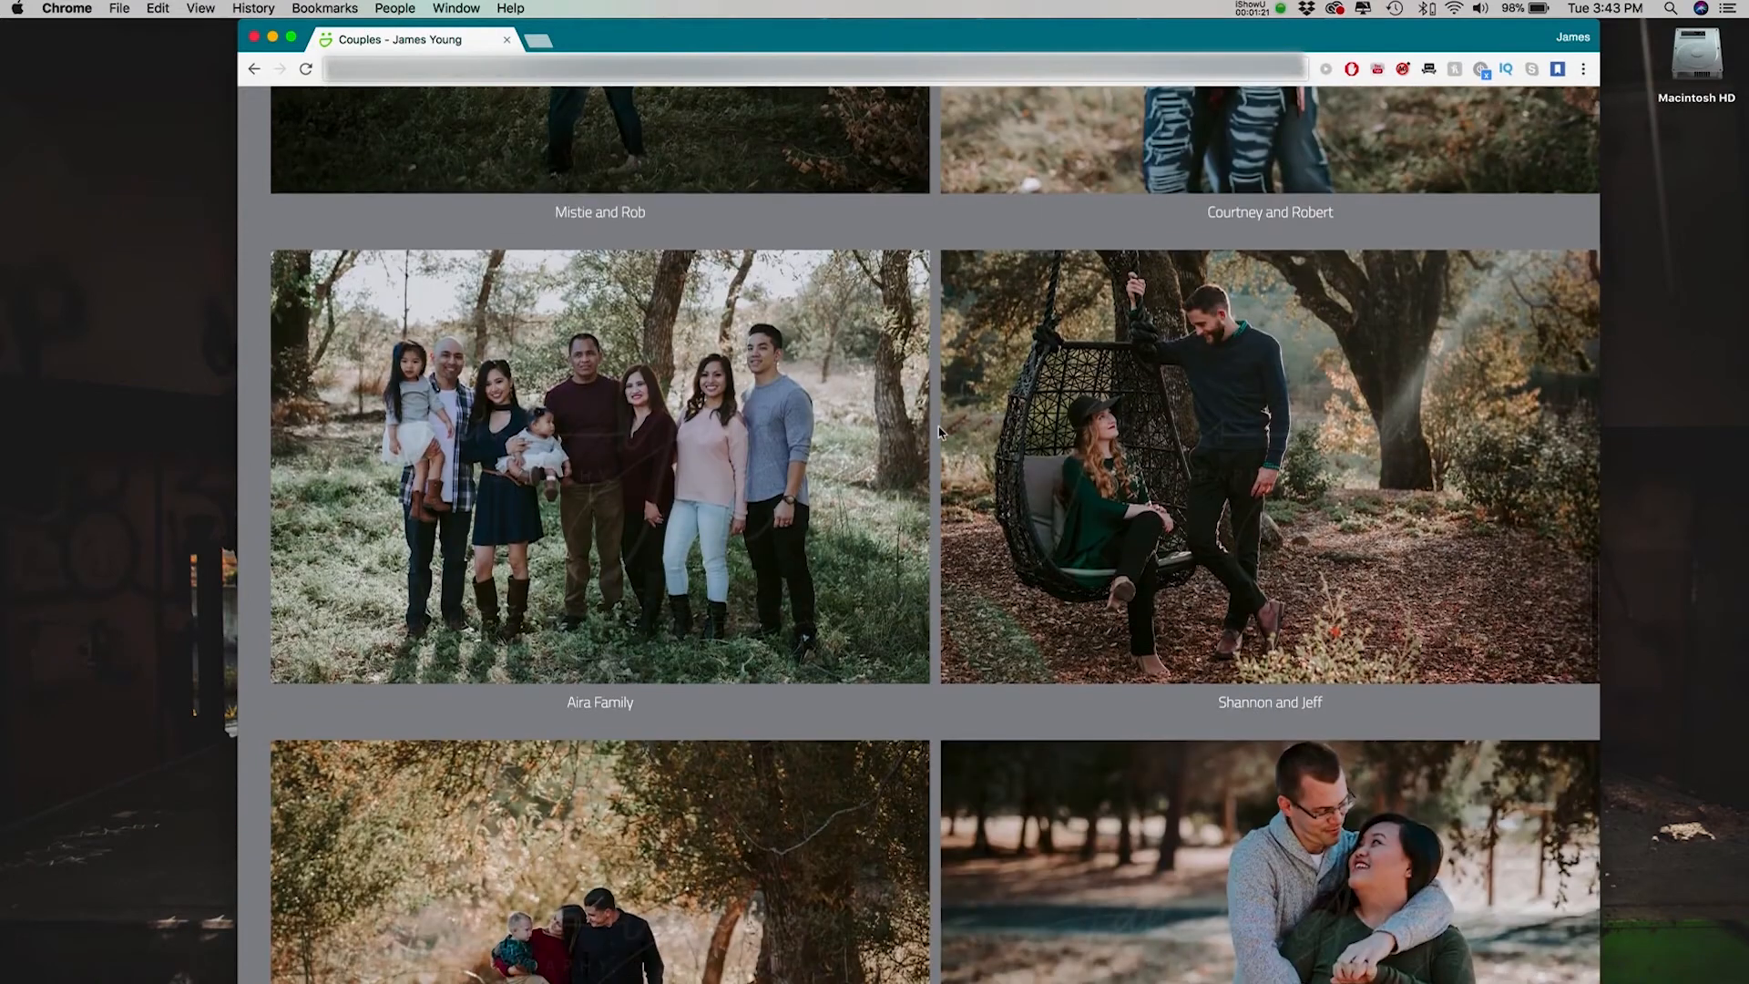
pyautogui.scroll(-4, 941, 432)
pyautogui.scroll(1, 941, 432)
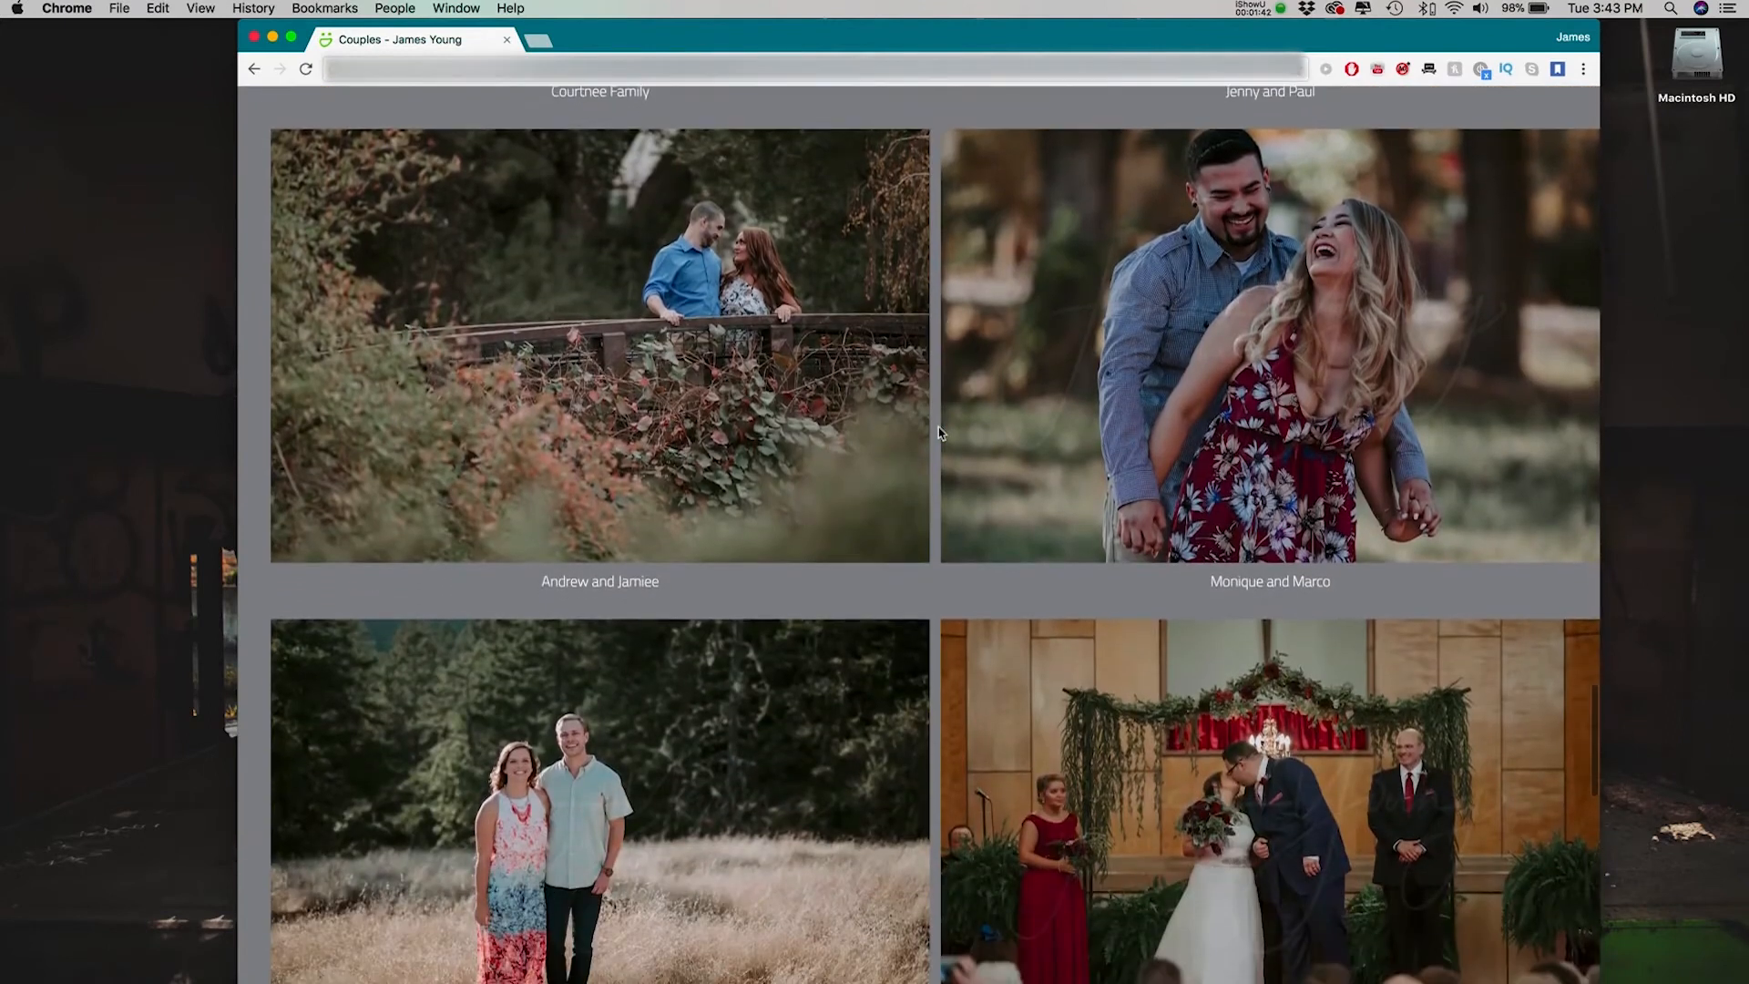
pyautogui.scroll(-2, 941, 432)
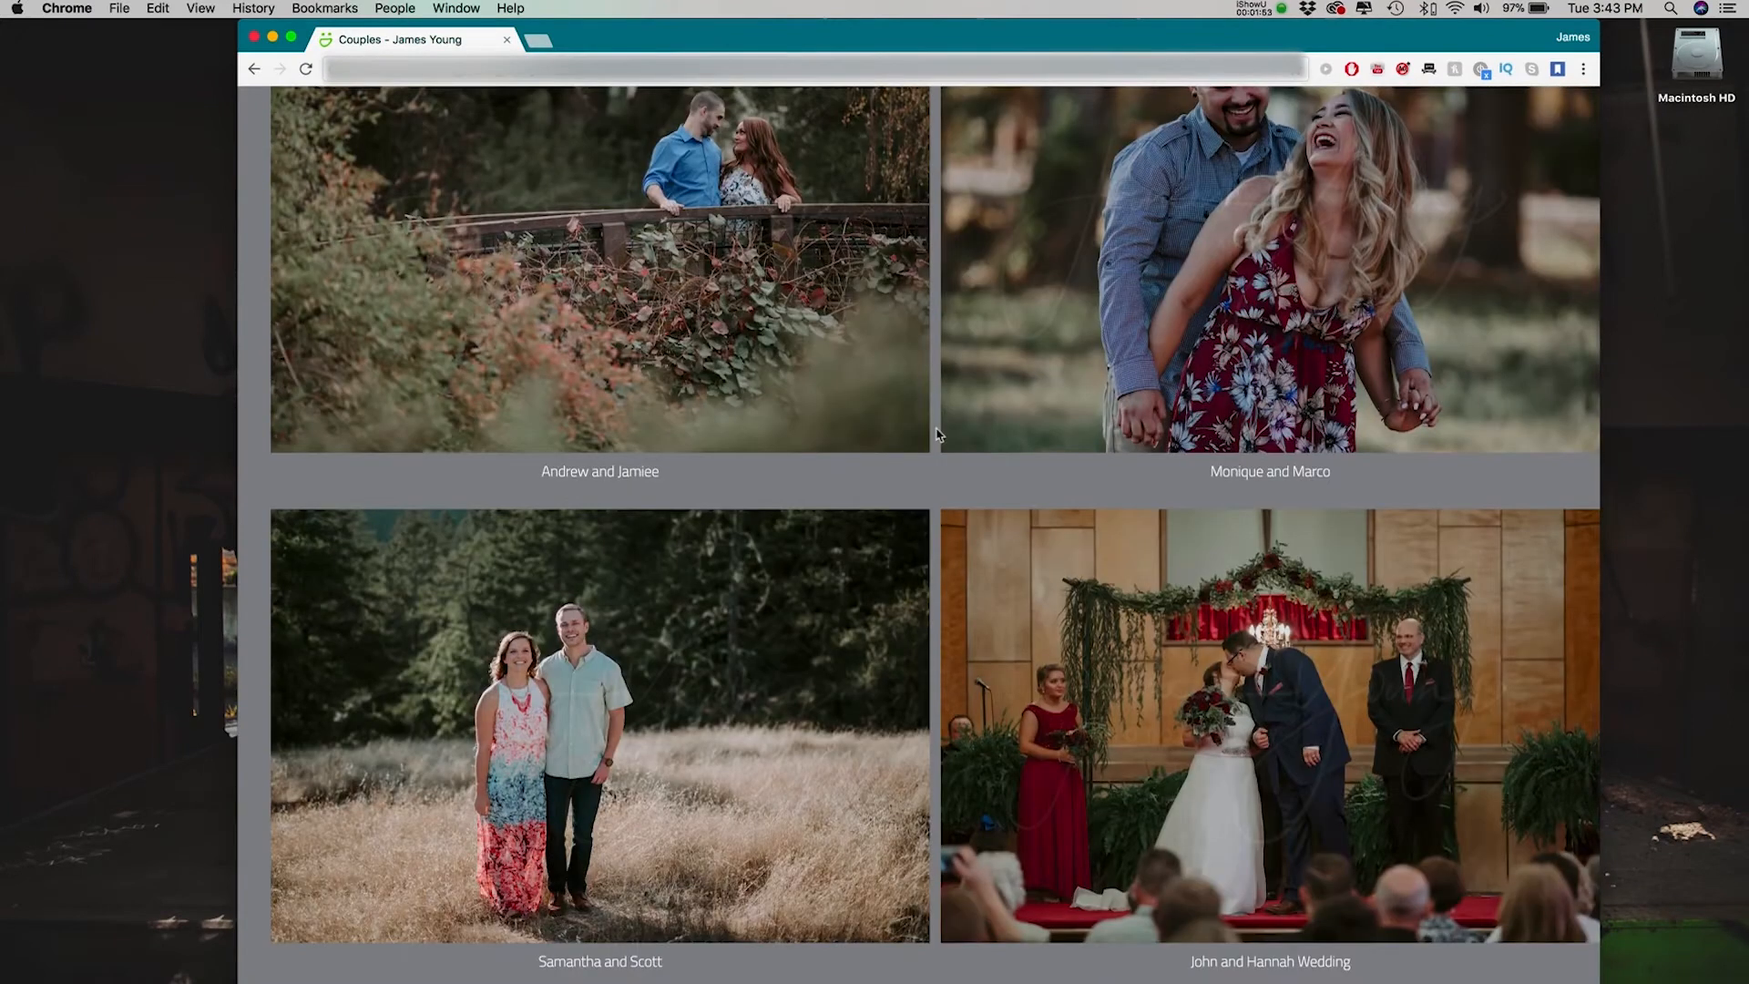
pyautogui.scroll(-5, 938, 435)
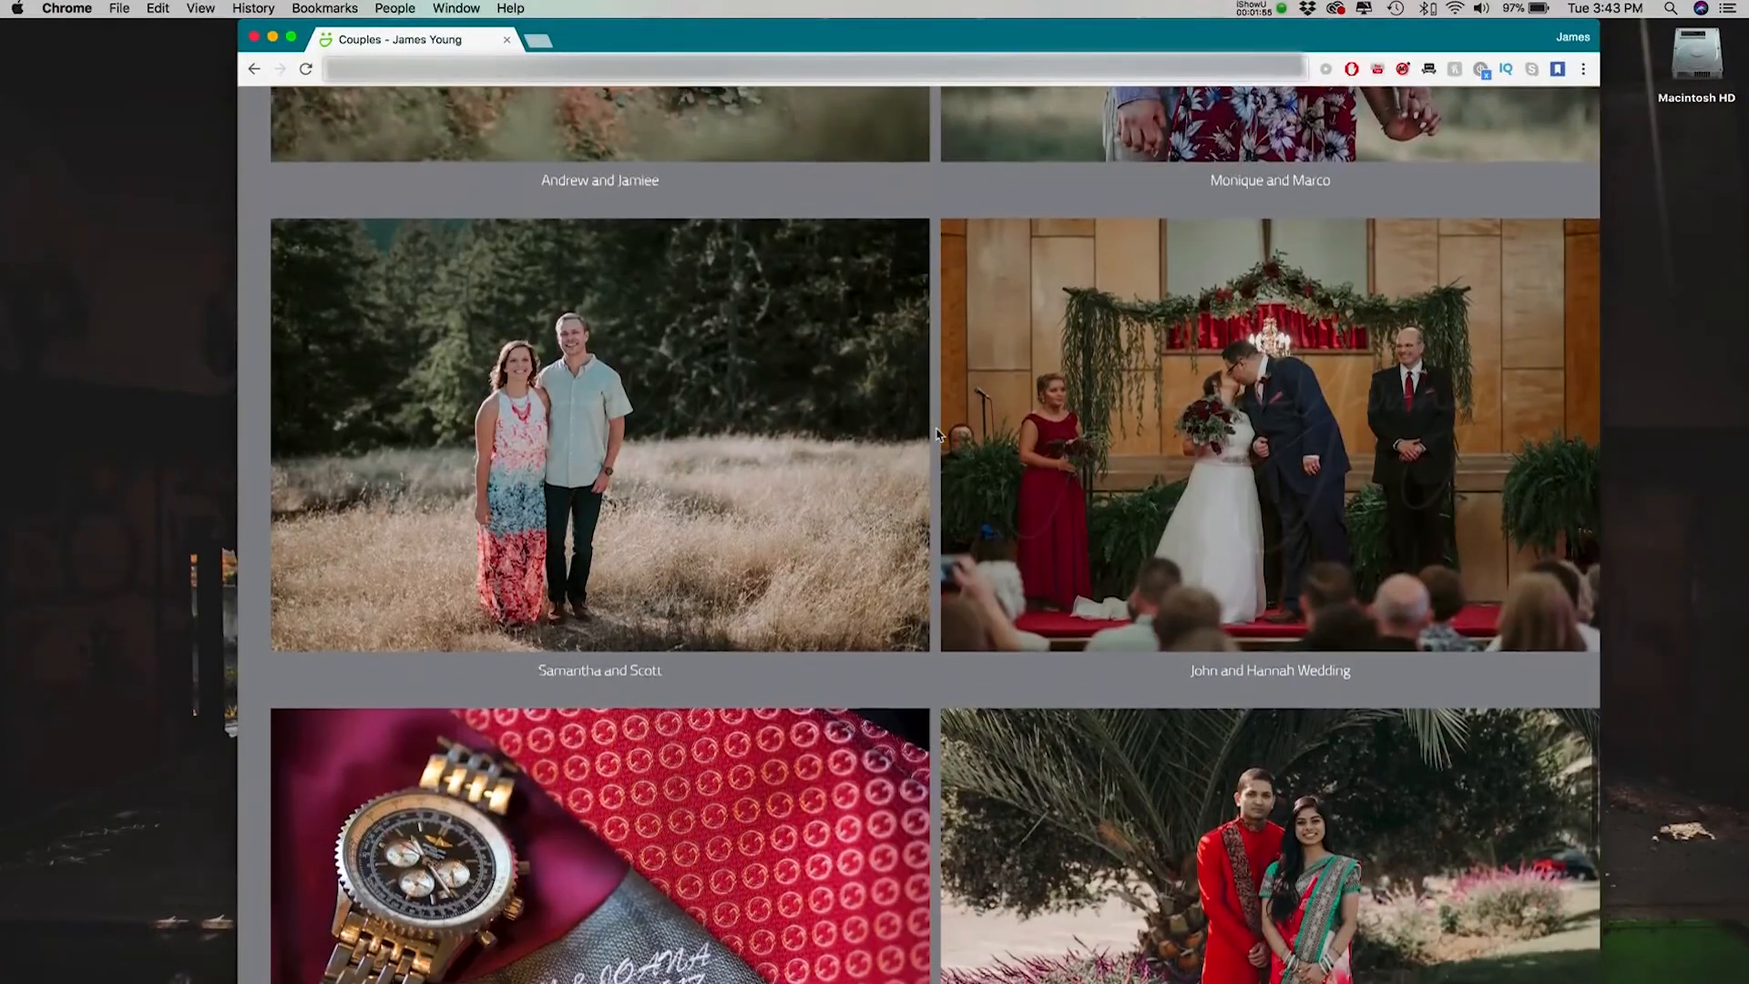
pyautogui.scroll(-4, 939, 435)
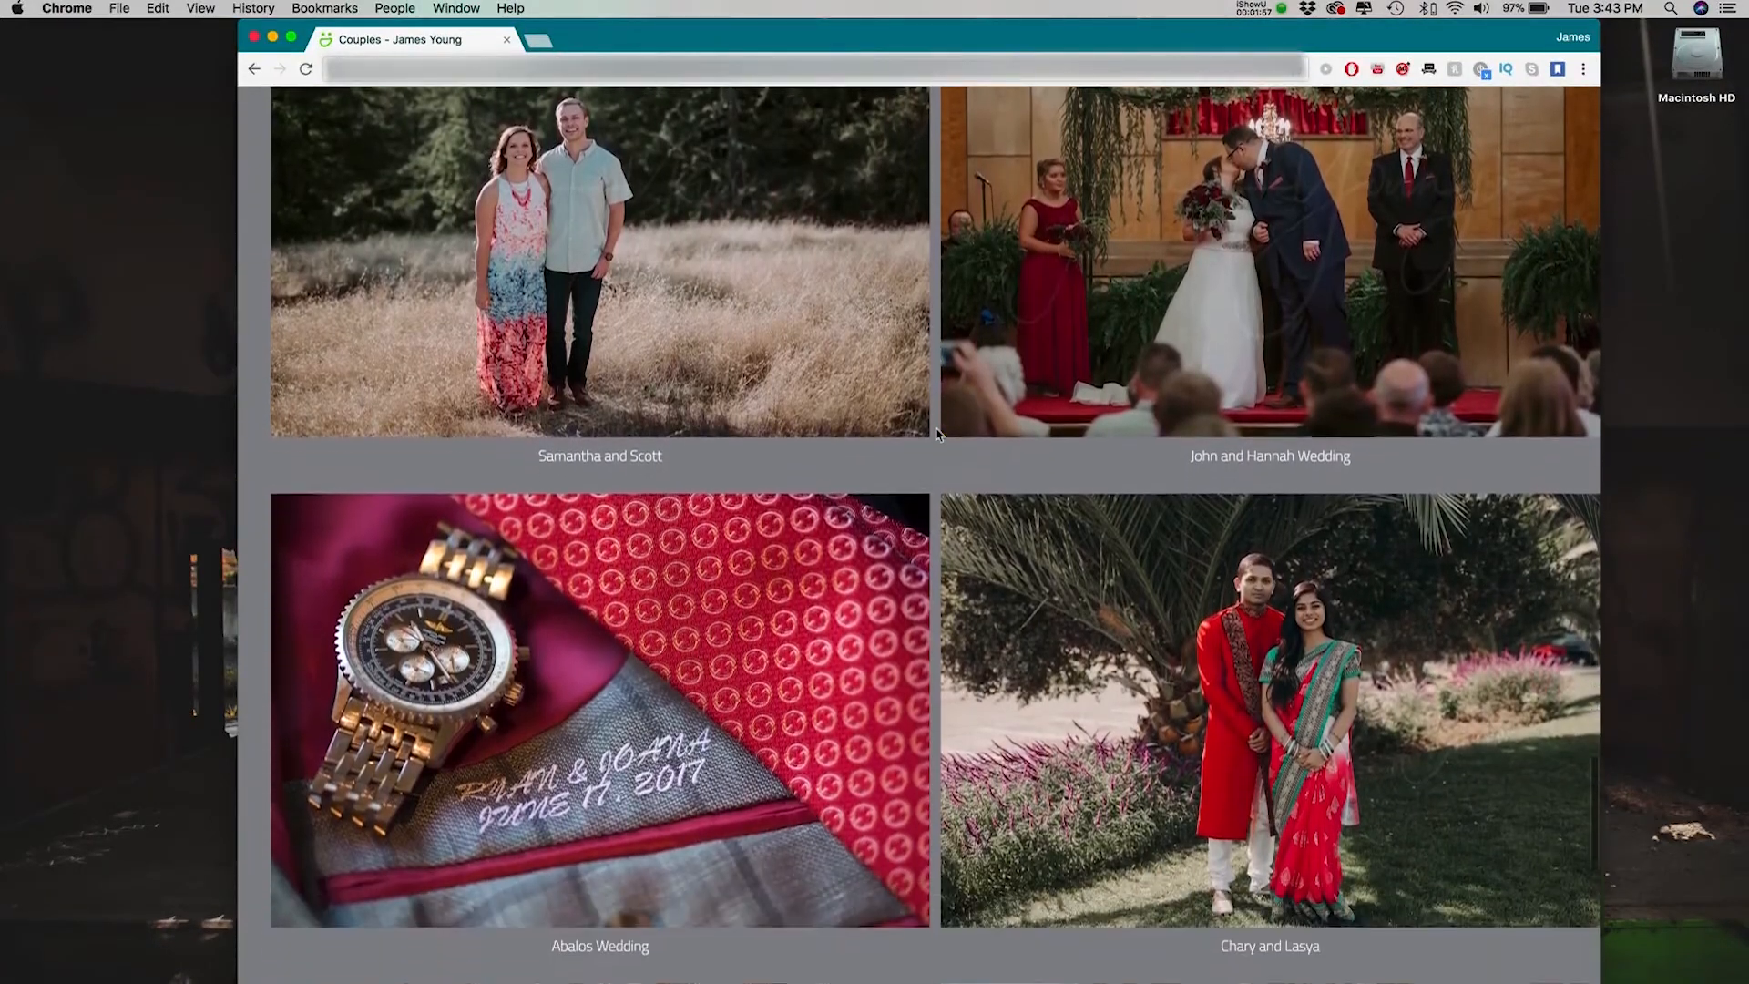
pyautogui.scroll(-5, 938, 435)
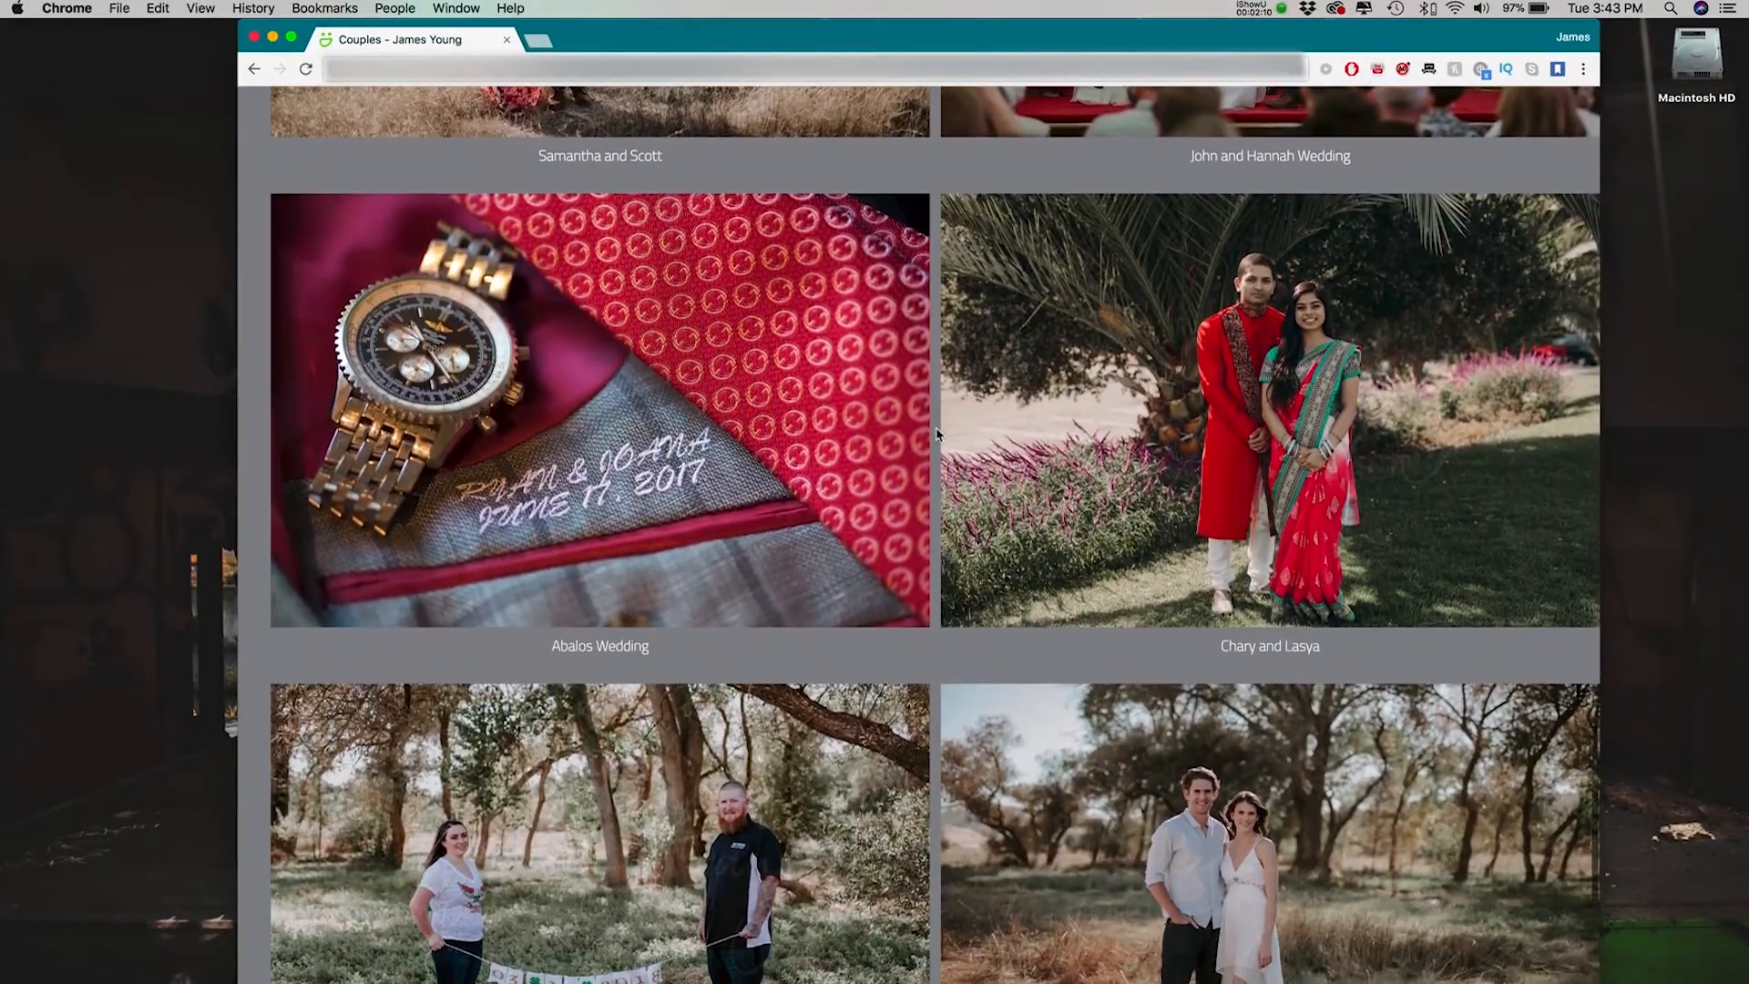
pyautogui.scroll(-7, 939, 434)
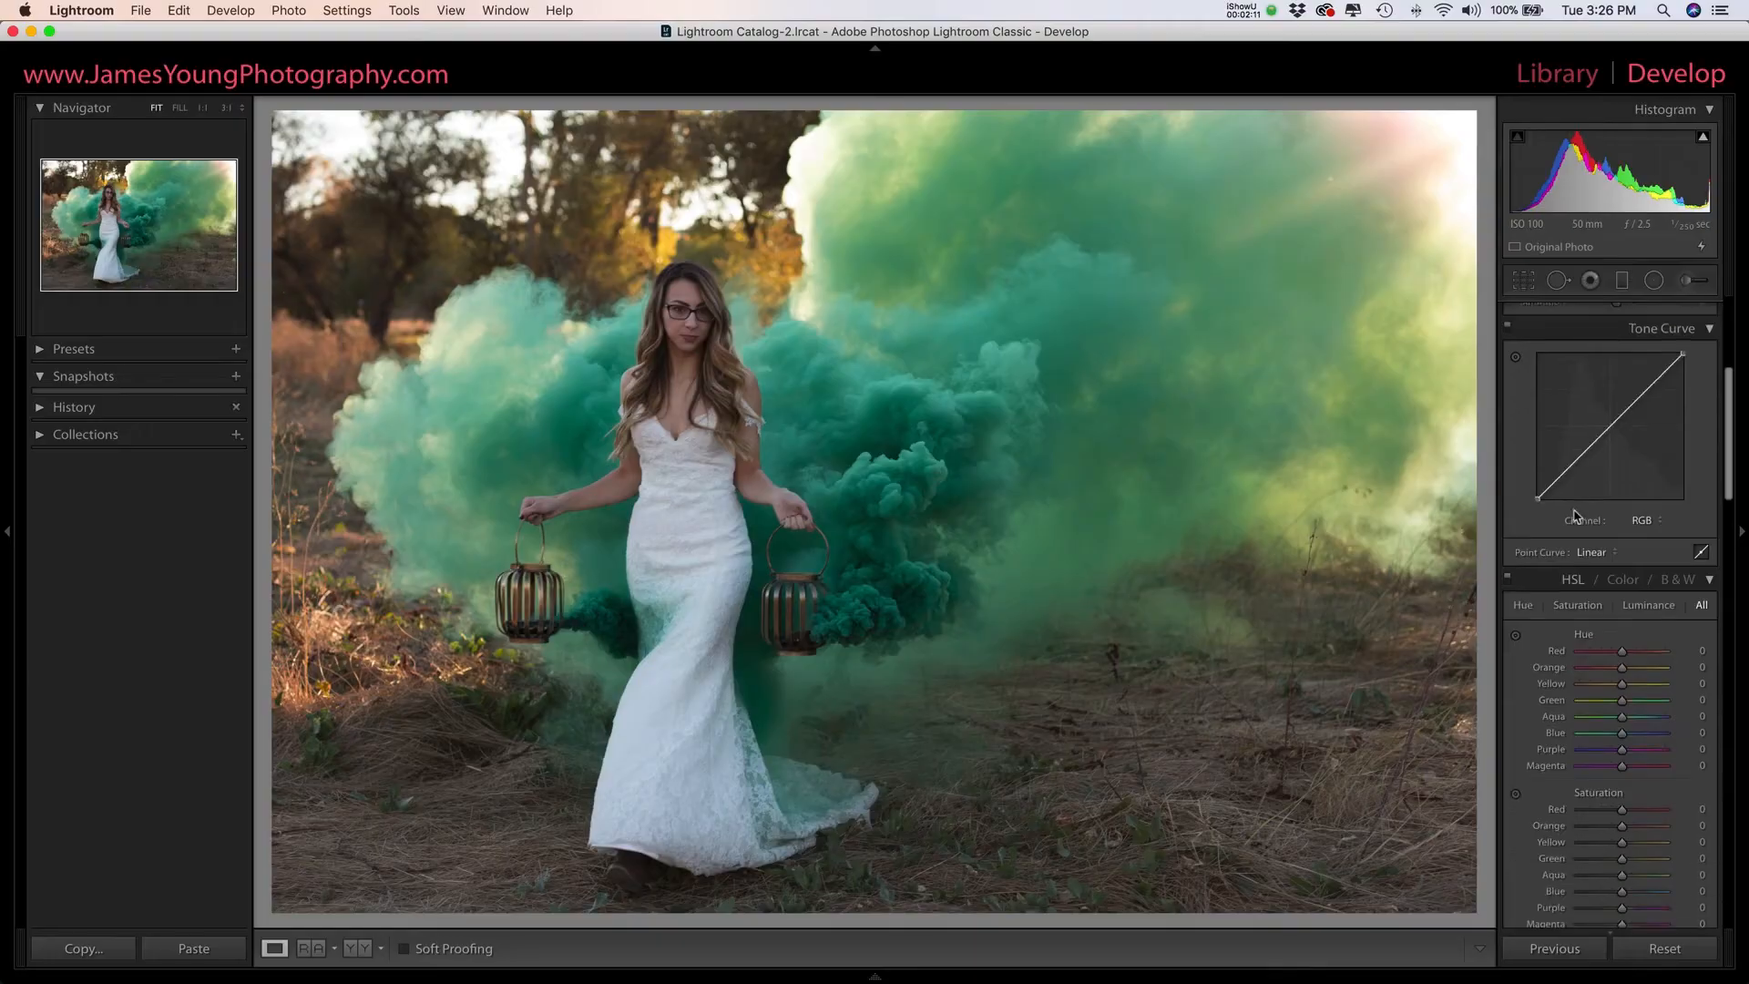
pyautogui.scroll(5, 1577, 516)
pyautogui.scroll(-5, 1577, 515)
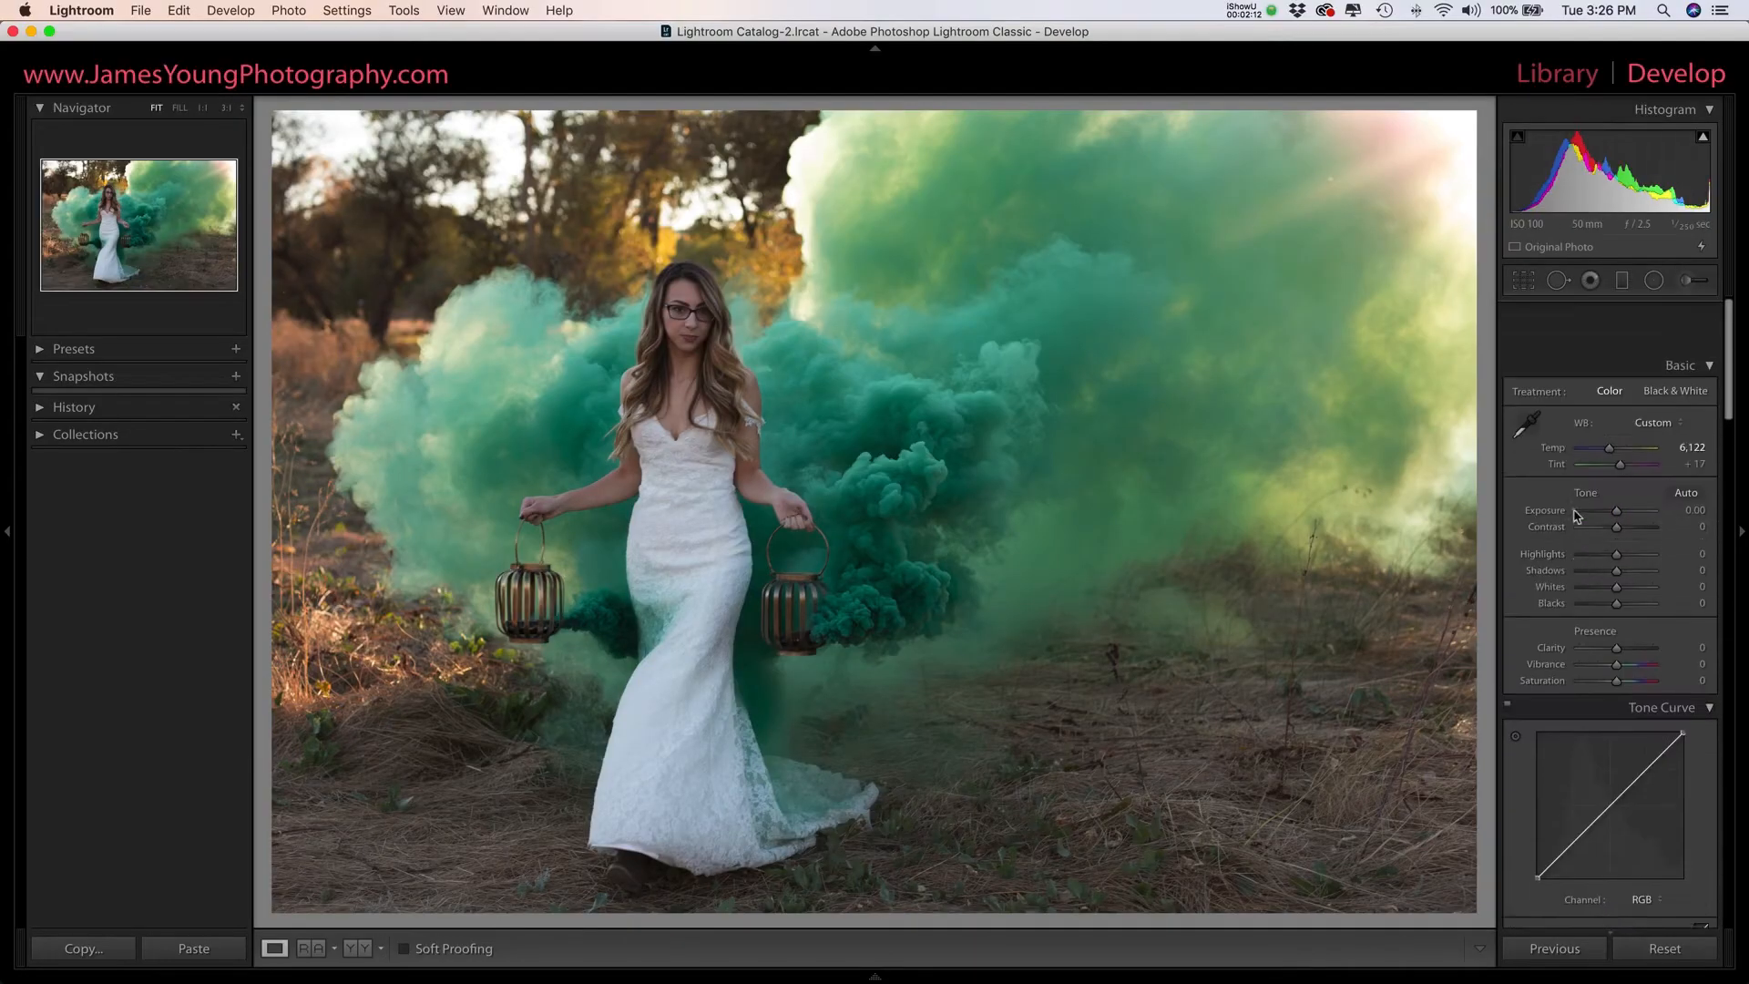
# - Return to the unedited bridal photo in Lightroom and review the available white balance presets
pyautogui.scroll(-3, 1577, 516)
pyautogui.scroll(10, 1577, 516)
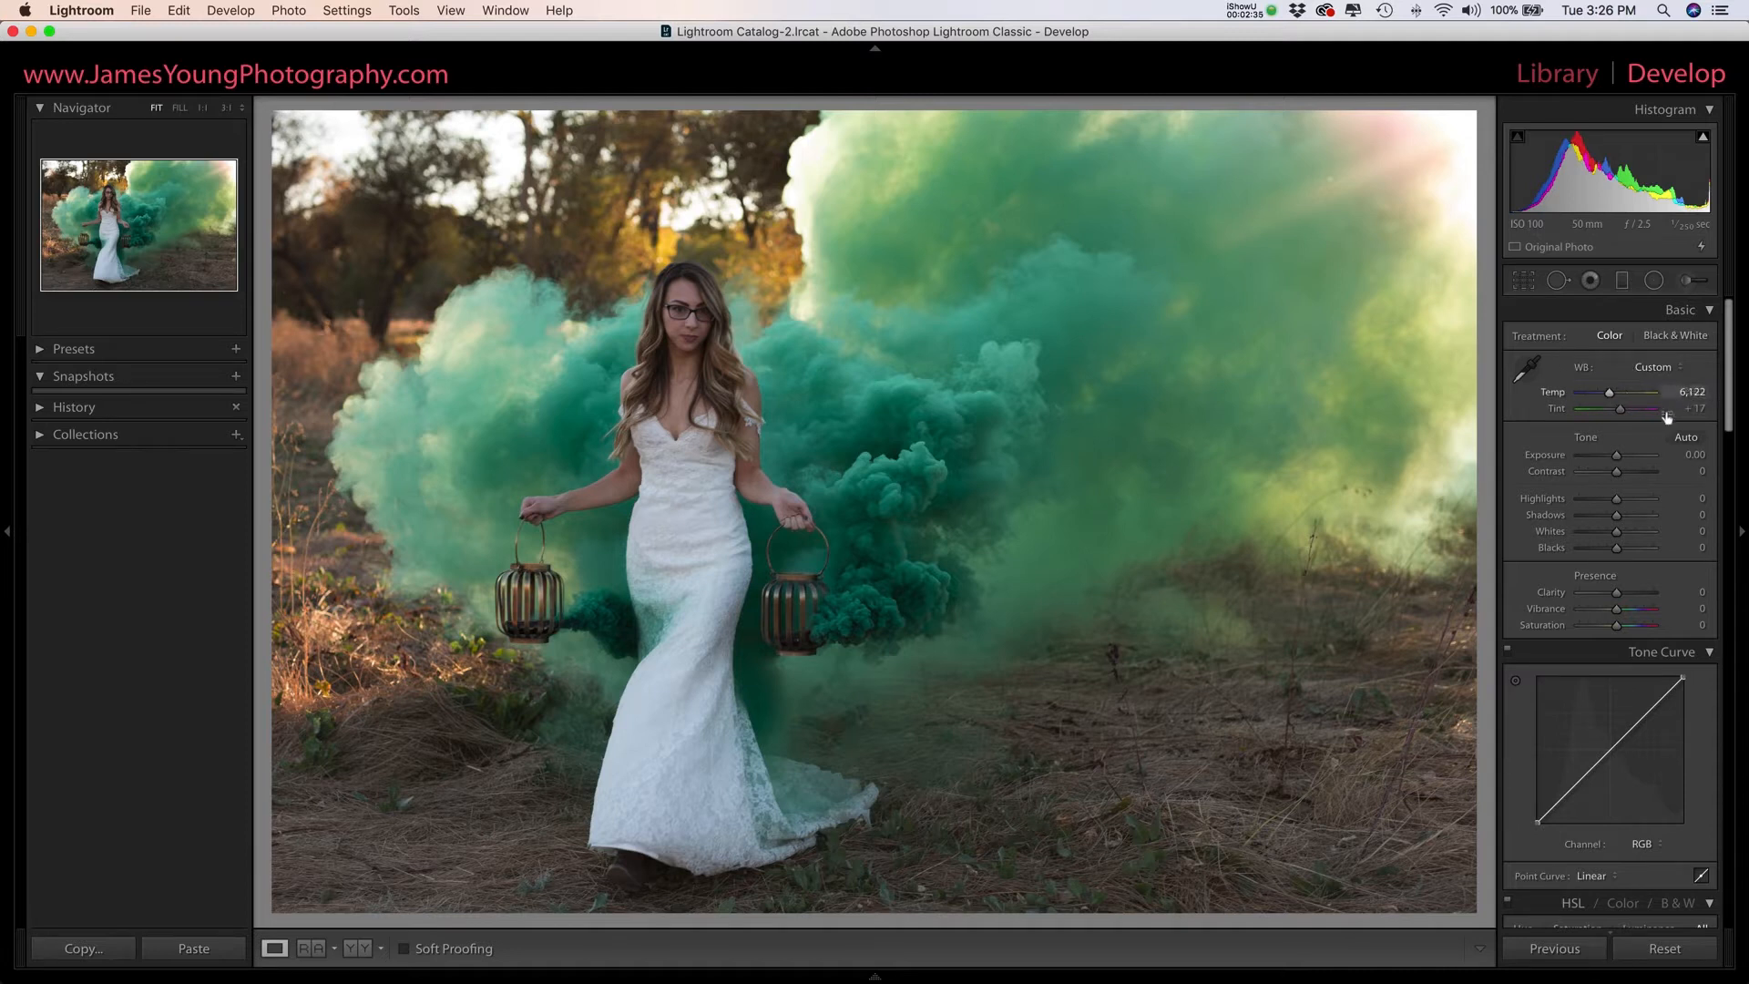
pyautogui.click(1649, 370)
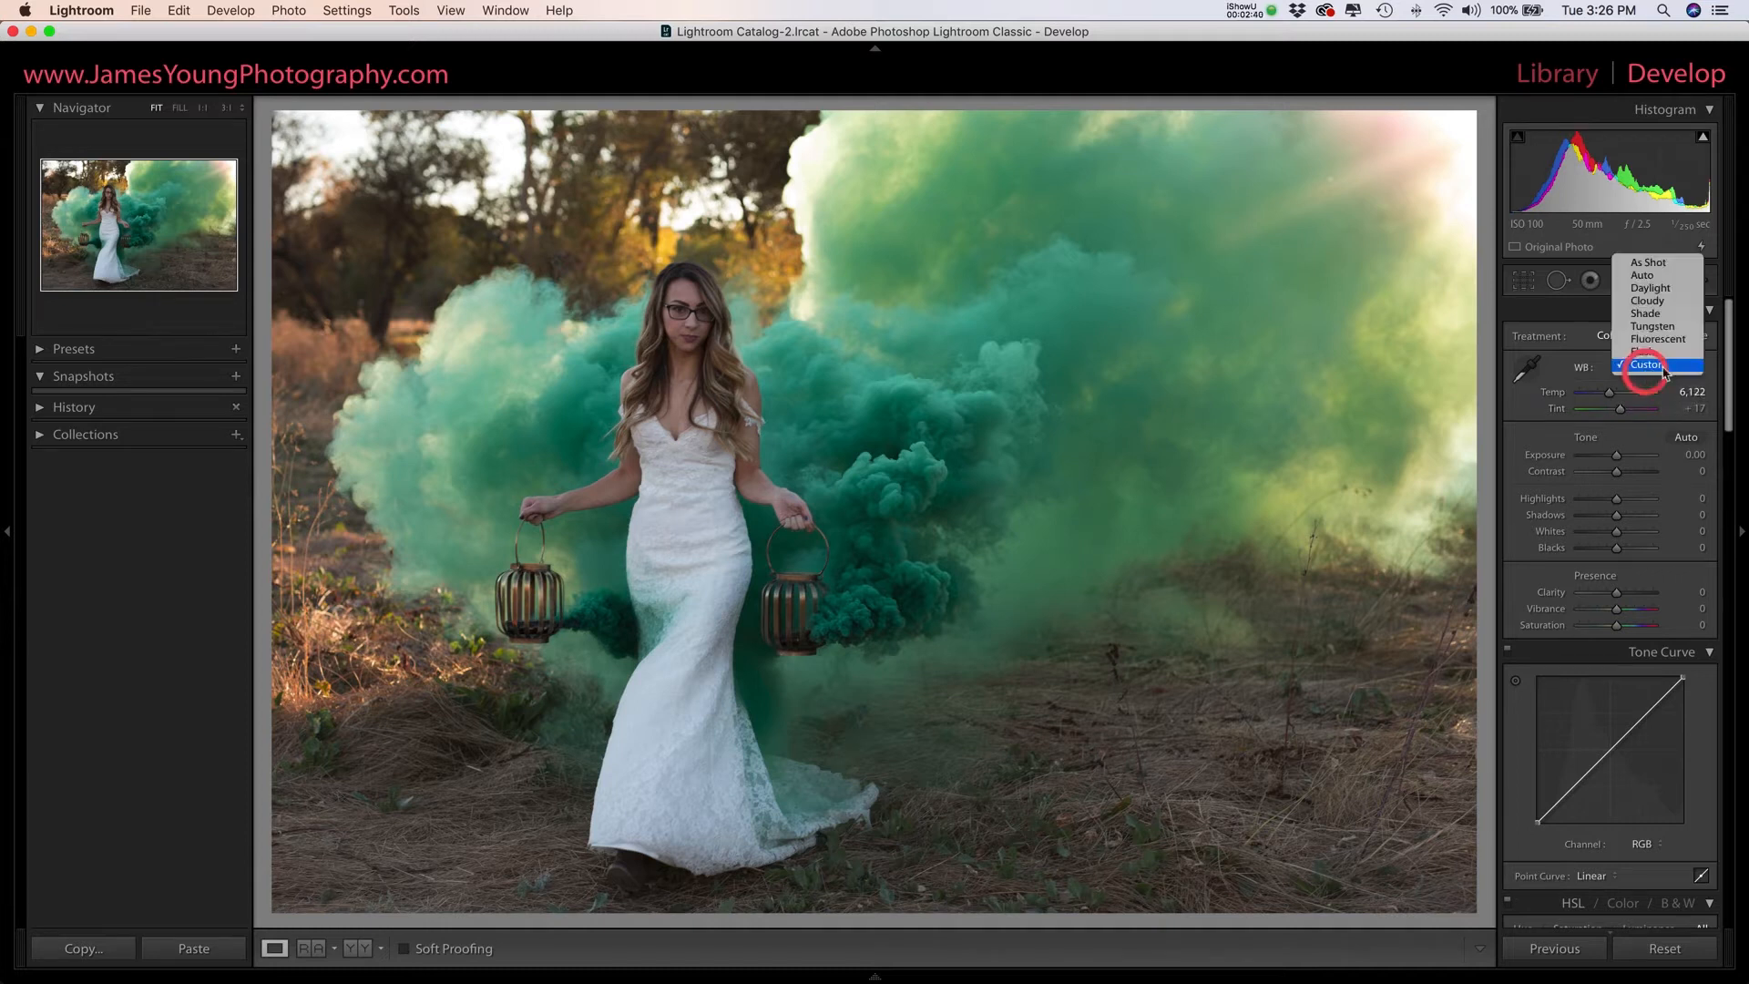
pyautogui.click(1716, 367)
pyautogui.scroll(-3, 1683, 377)
pyautogui.scroll(3, 1667, 378)
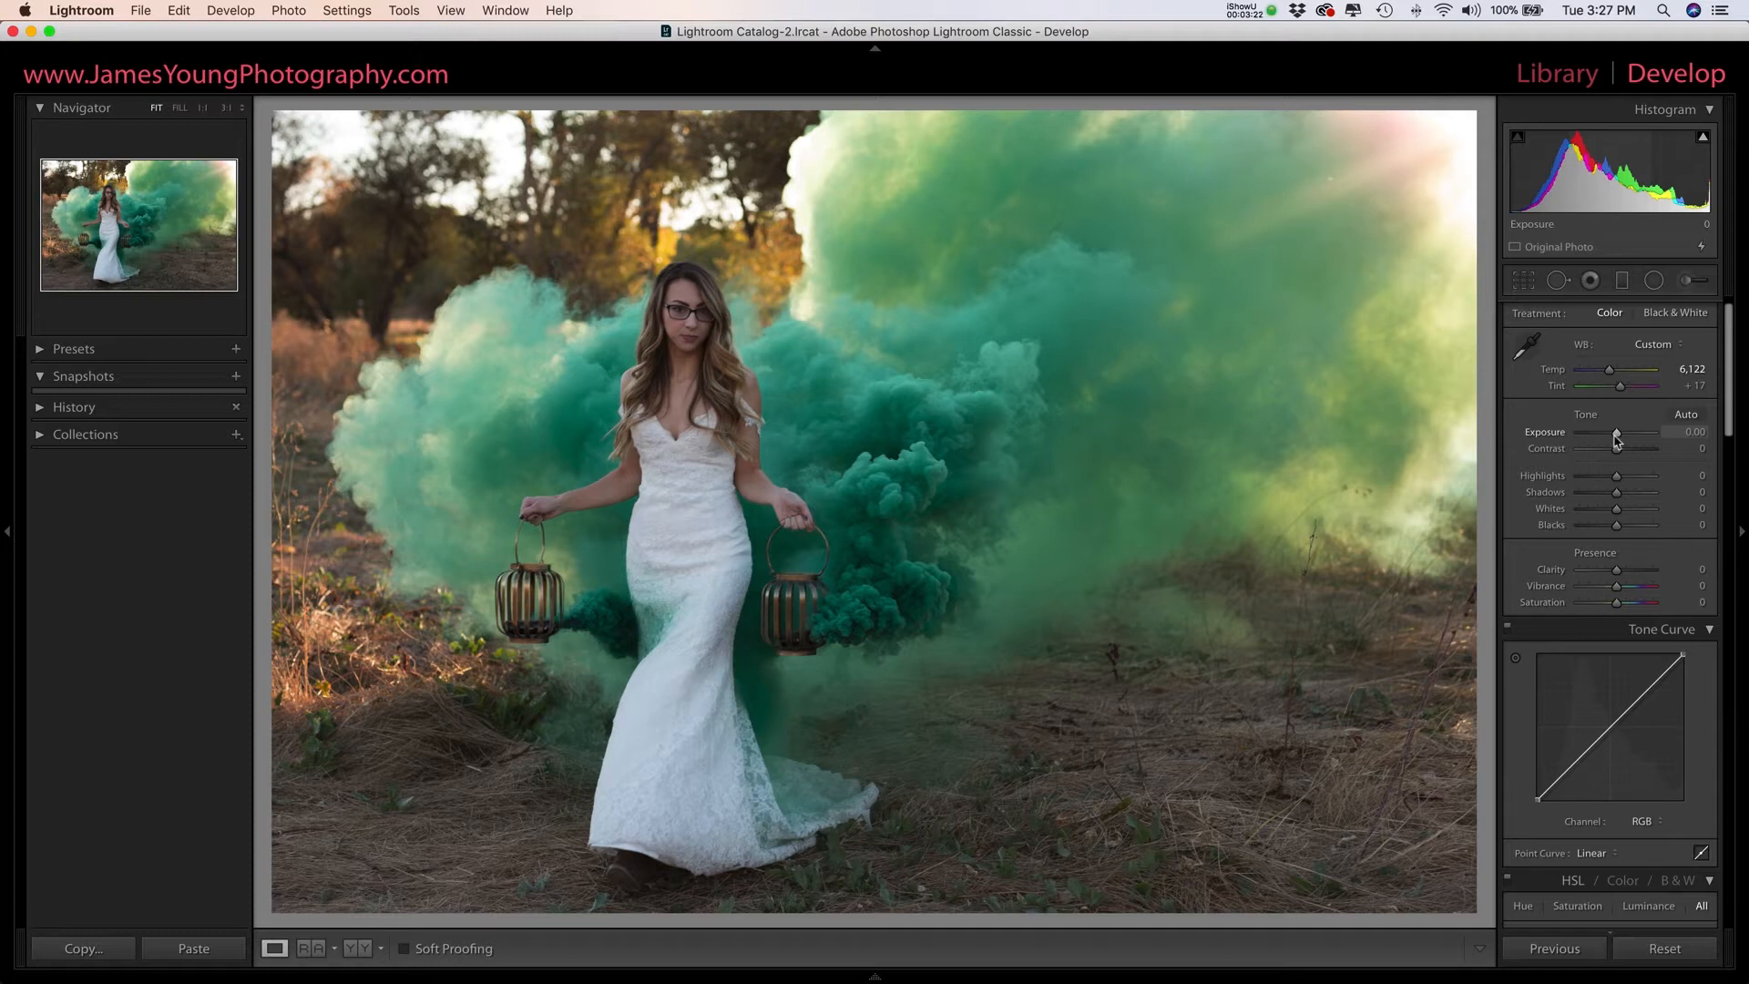
# - Try an exposure change on the photo and reset Exposure to 0.00
pyautogui.moveTo(1616, 439); pyautogui.dragTo(1615, 438)
pyautogui.doubleClick(1622, 432)
pyautogui.doubleClick(1615, 438)
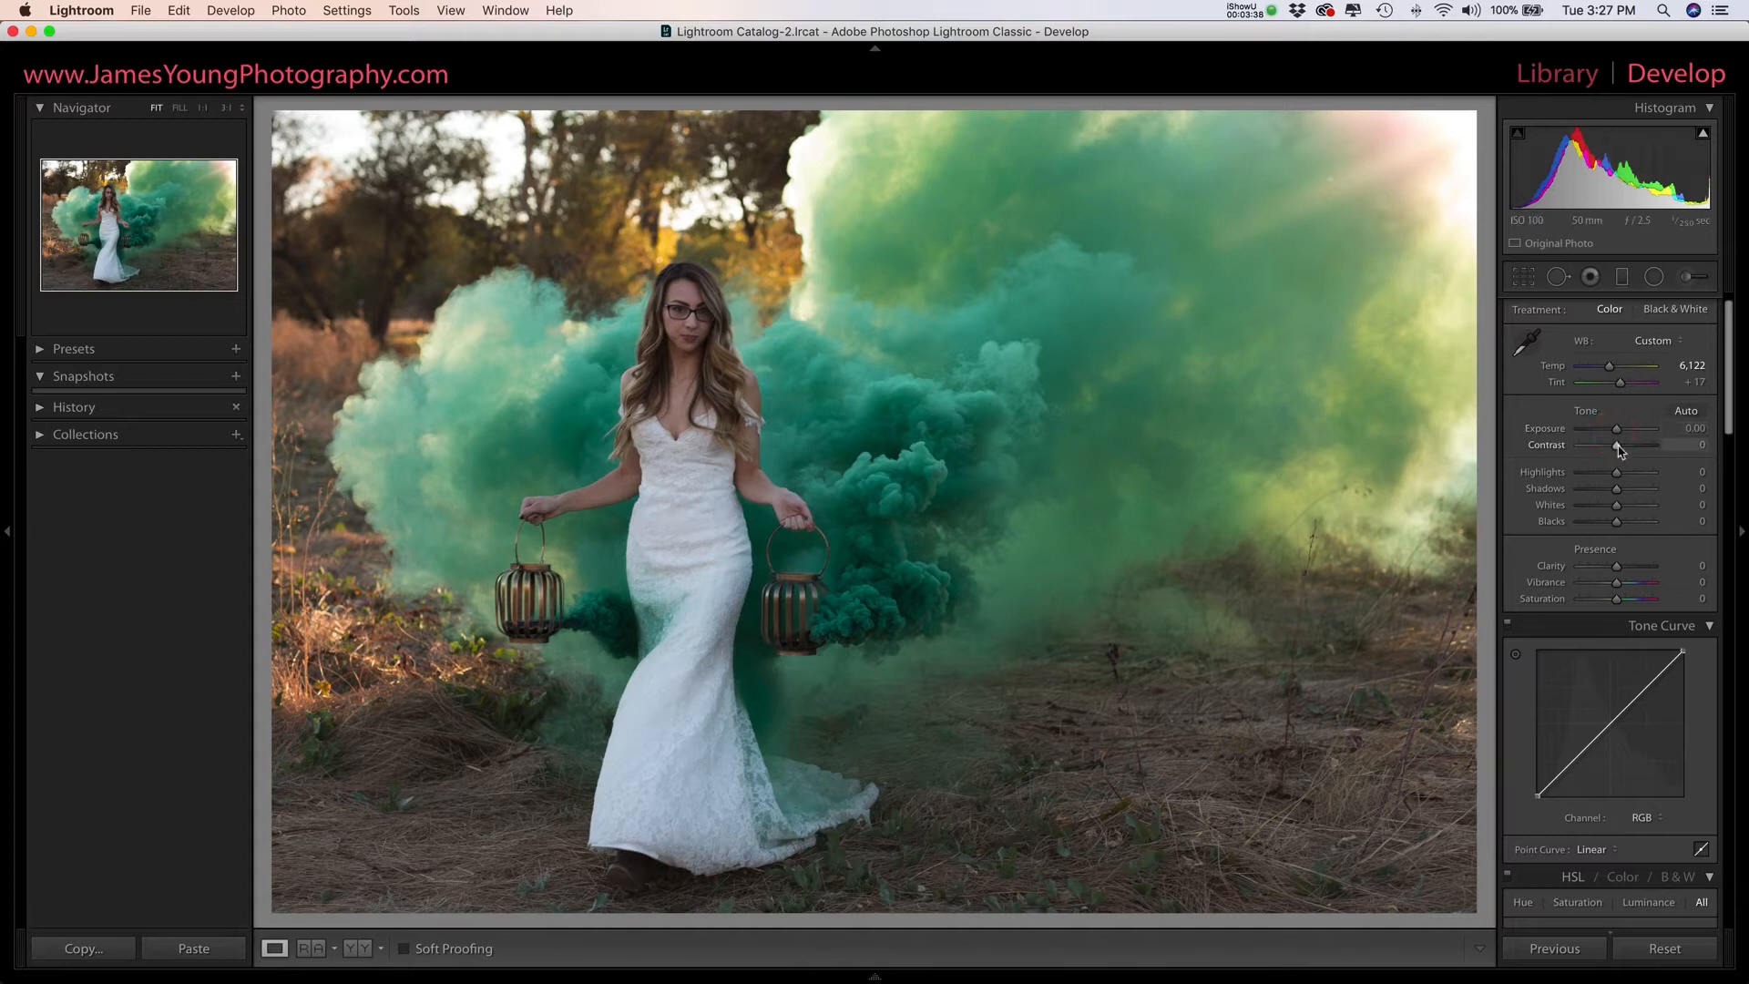
# - Set Contrast to +10, Highlights to −22, Shadows to +55, Whites to +40 and Blacks to −8
pyautogui.press('Up')
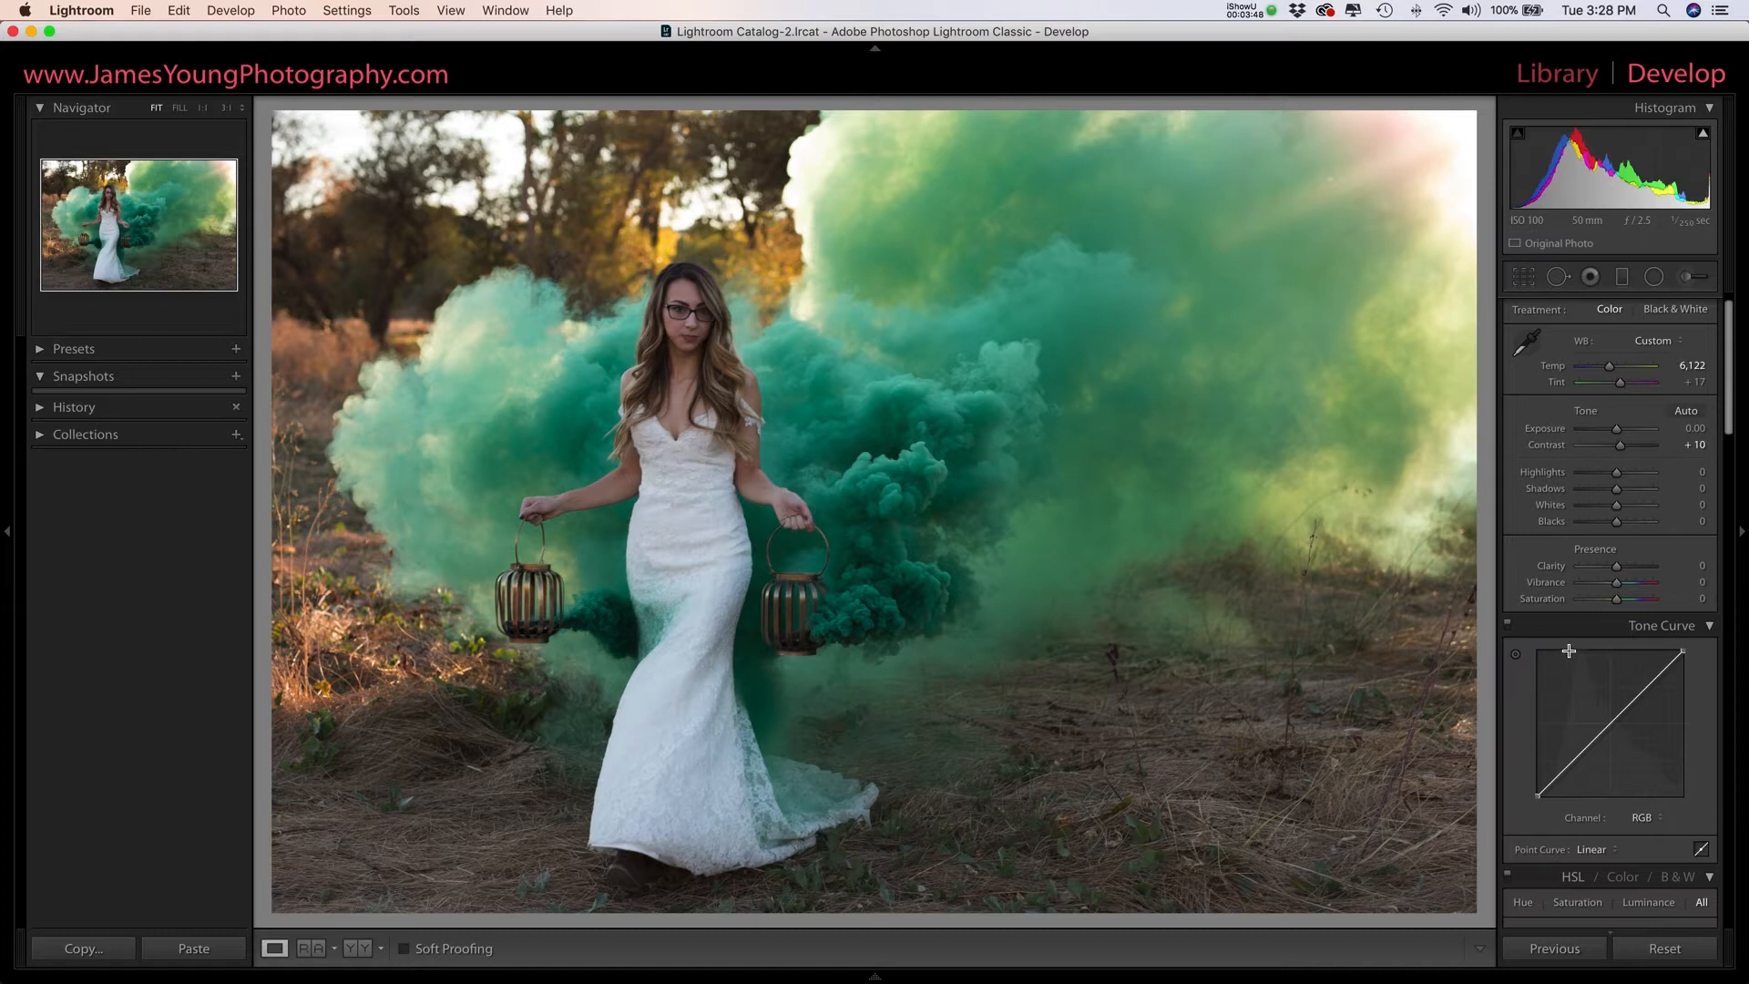
pyautogui.click(1618, 473)
pyautogui.moveTo(1618, 480); pyautogui.dragTo(1609, 483)
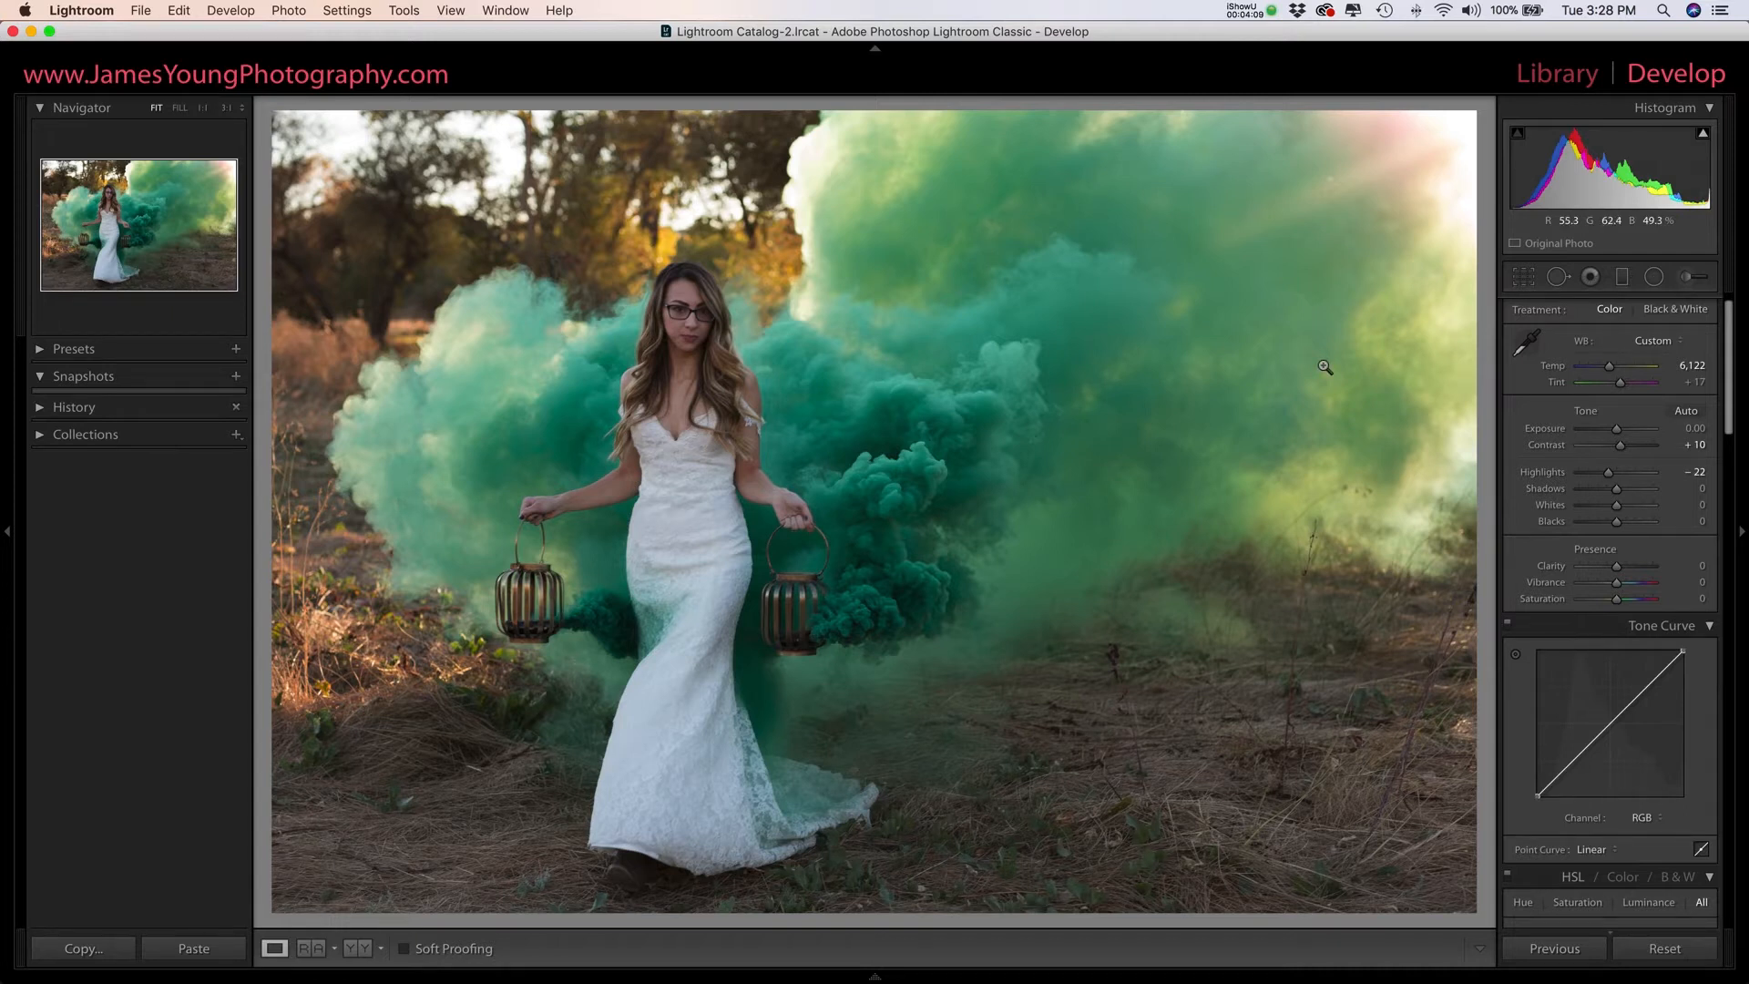
pyautogui.moveTo(1616, 488); pyautogui.dragTo(1639, 486)
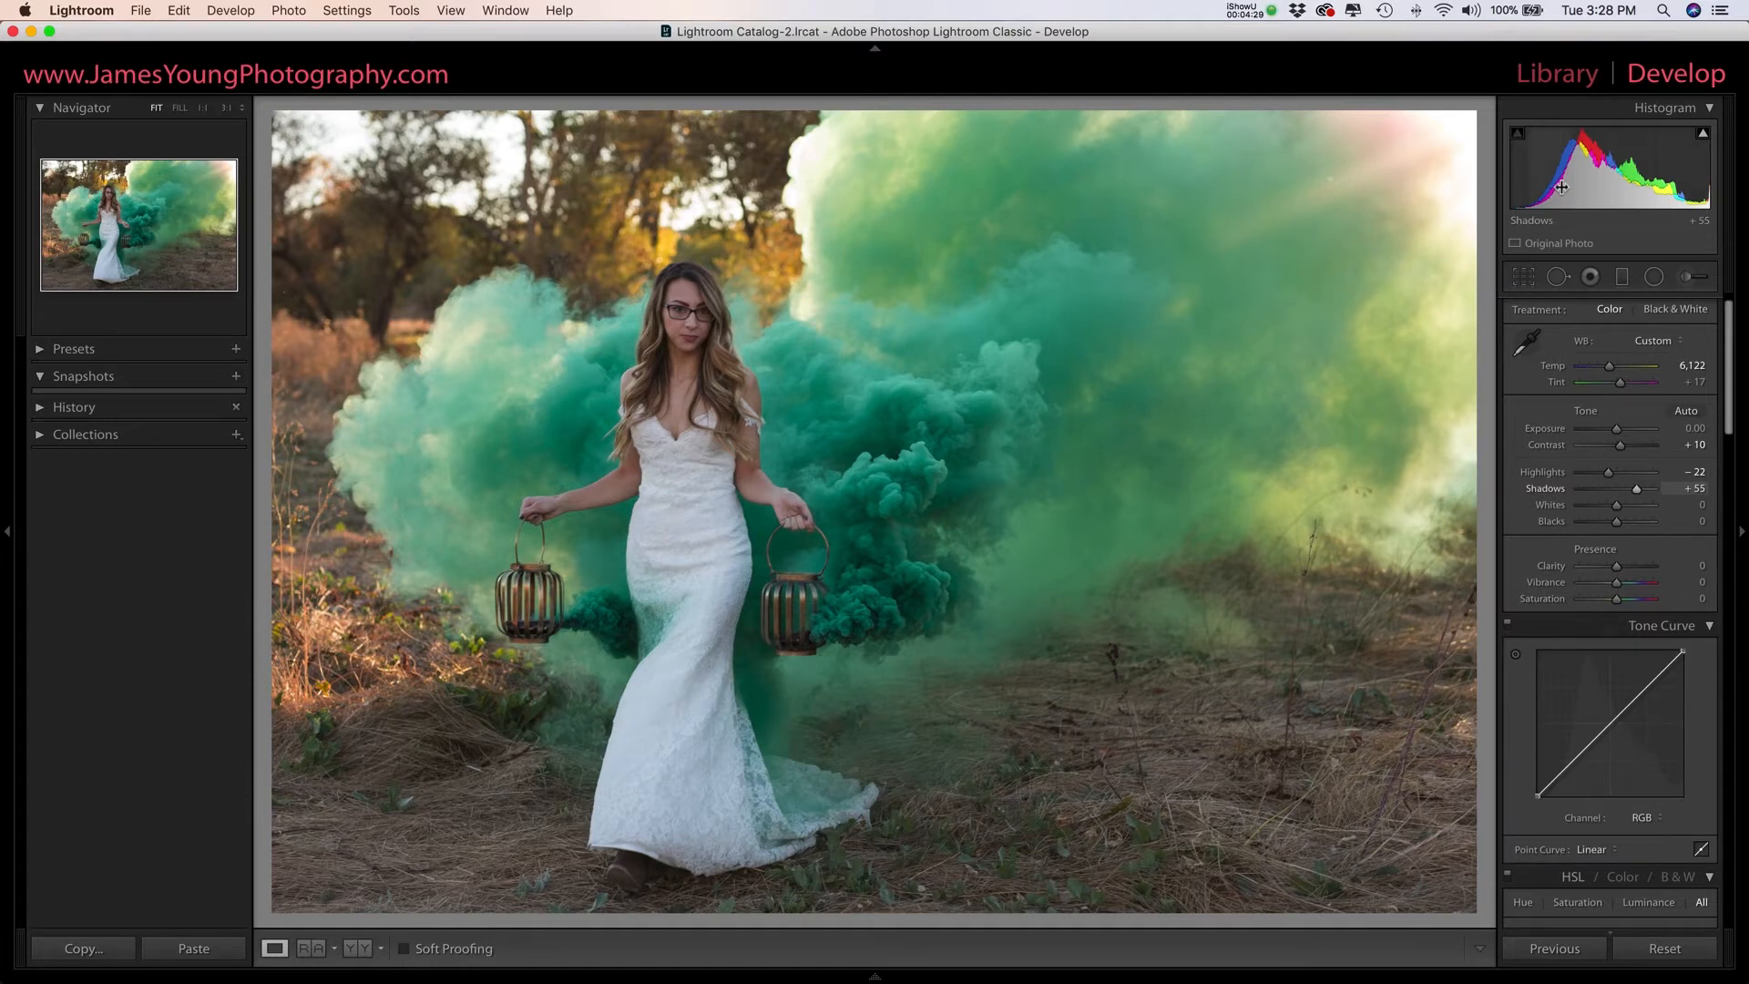
pyautogui.moveTo(1617, 505); pyautogui.dragTo(1632, 507)
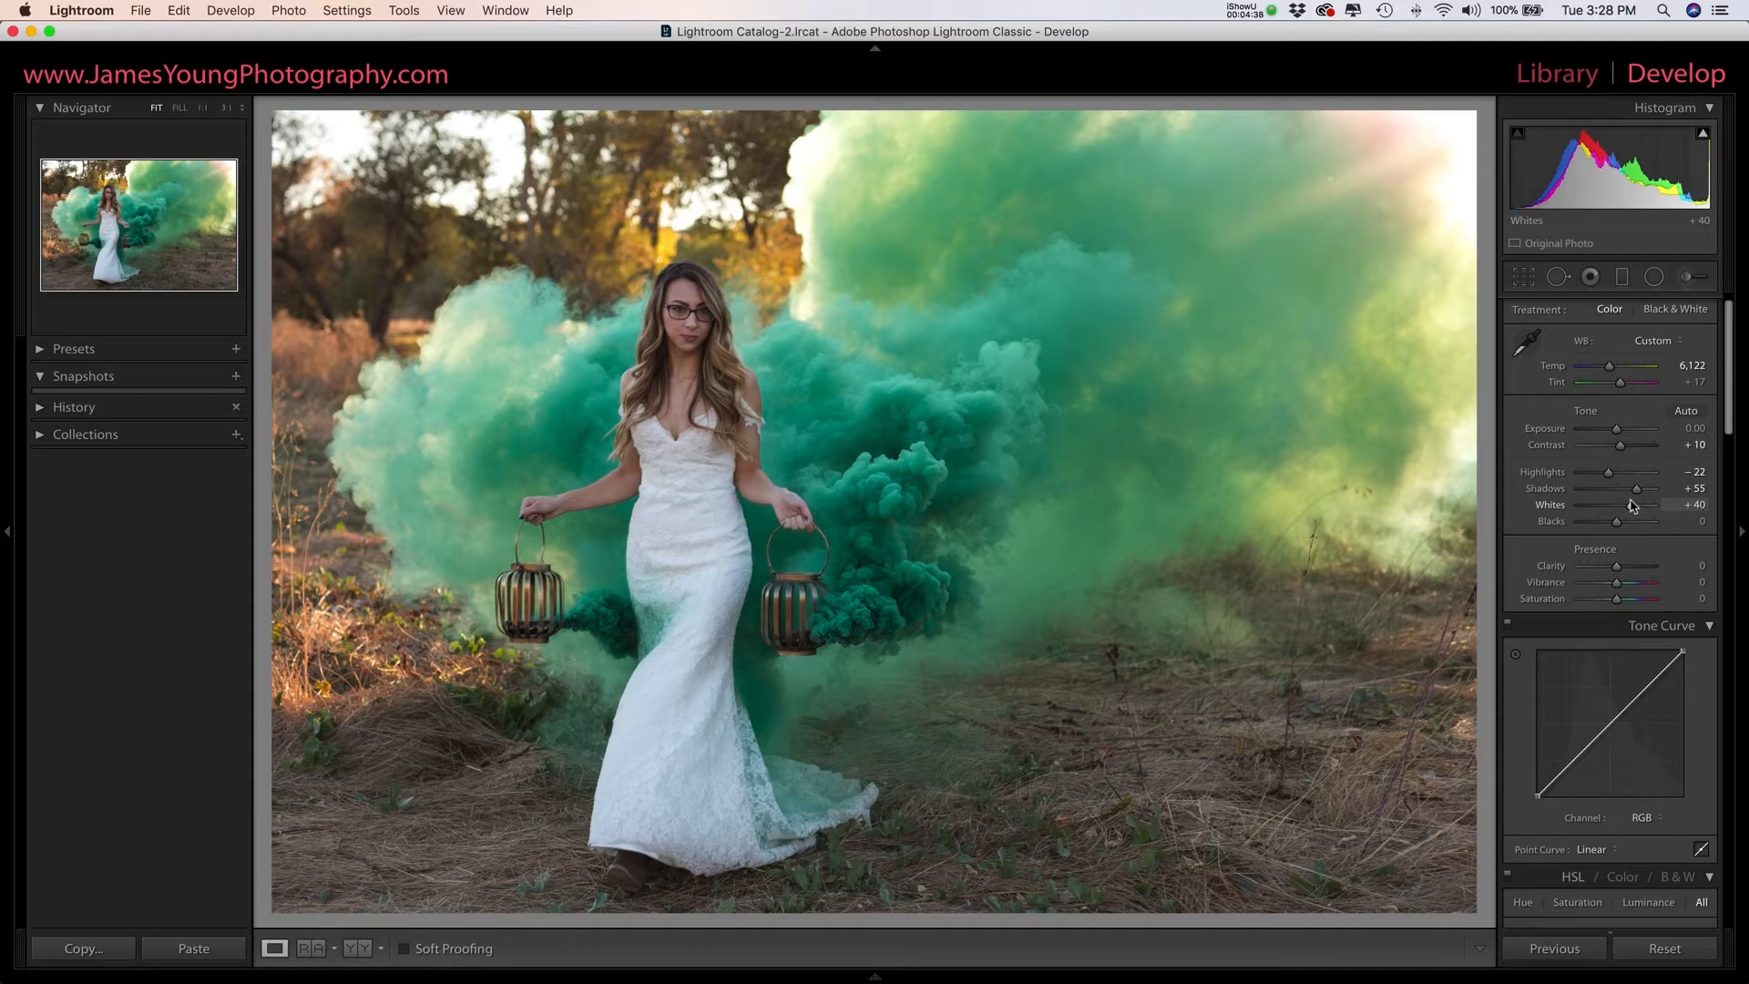
pyautogui.moveTo(1617, 519); pyautogui.dragTo(1611, 524)
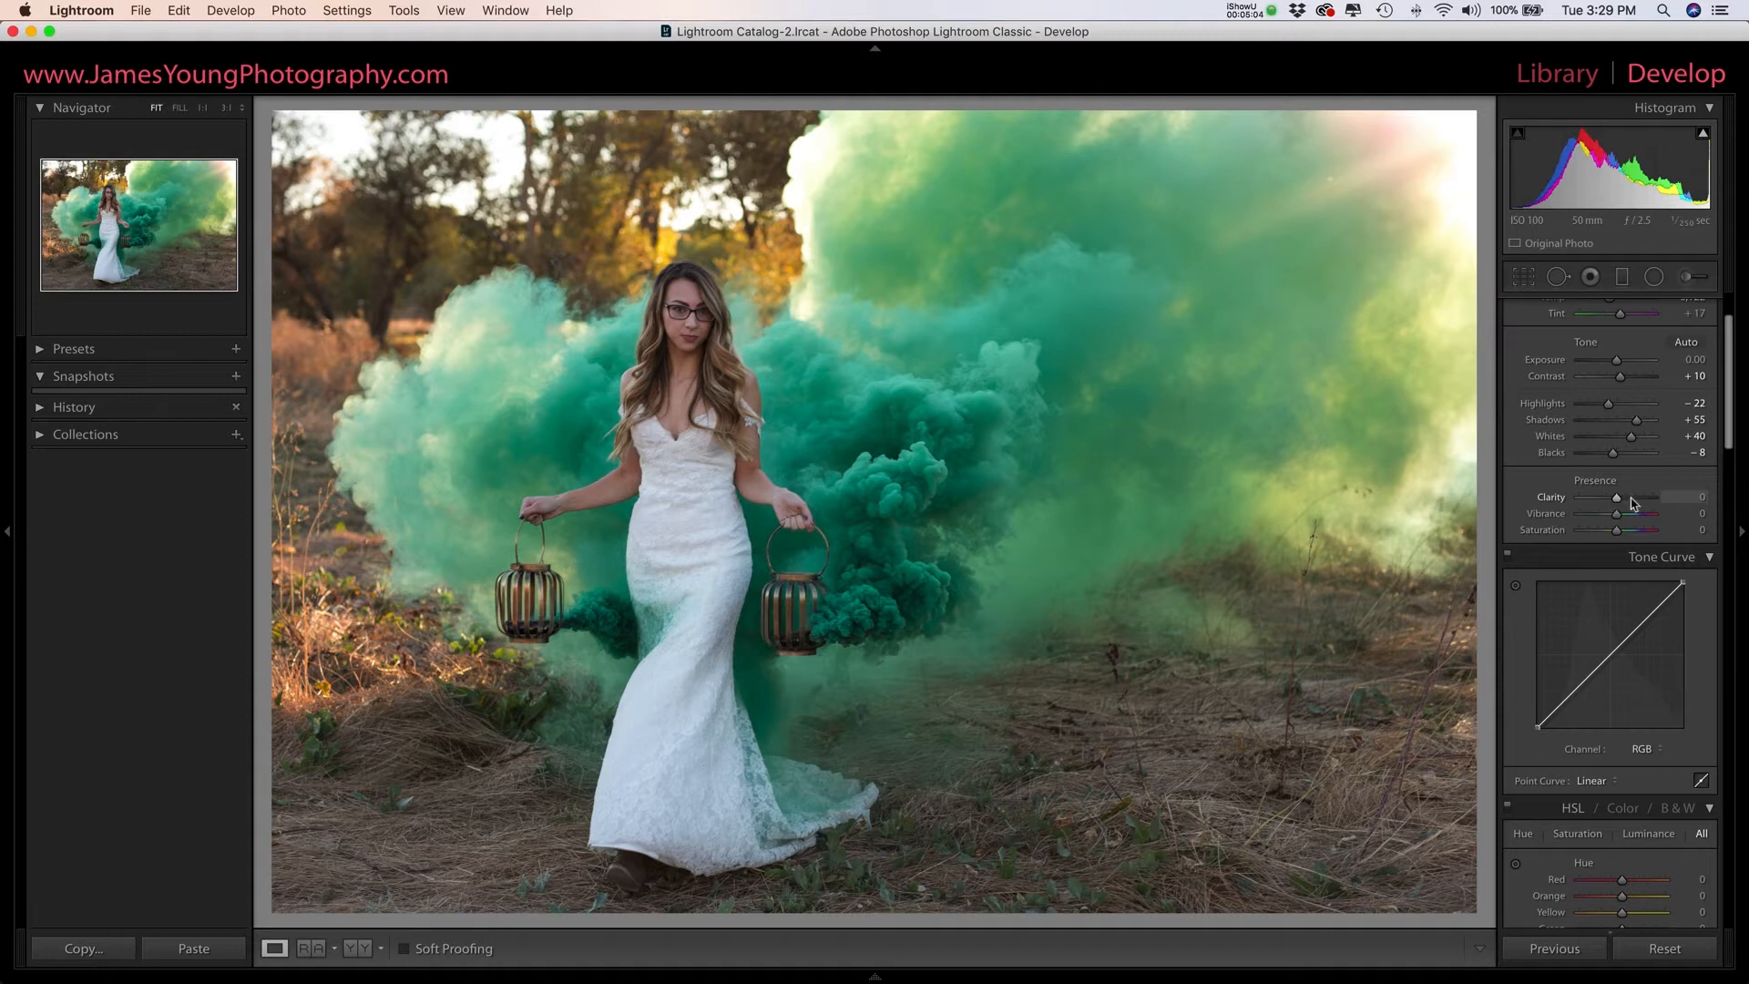
# - Set Clarity to −10, Vibrance to −10 and Saturation to −5
pyautogui.moveTo(1619, 502); pyautogui.dragTo(1615, 503)
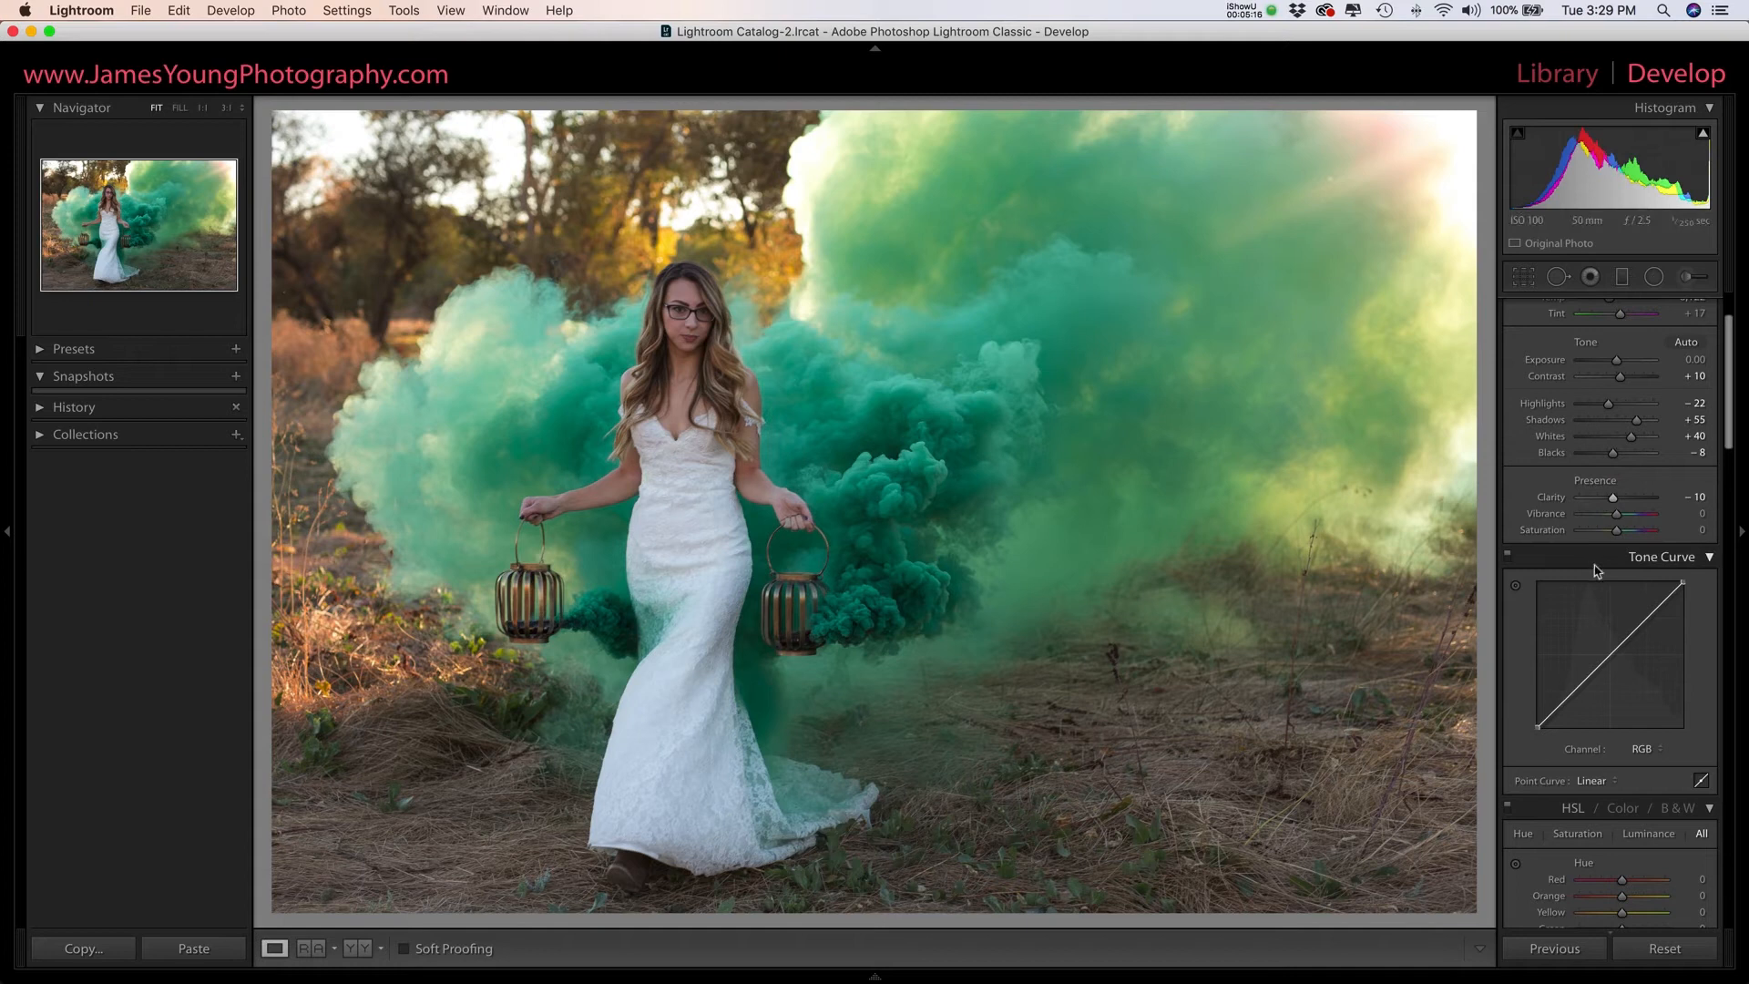
pyautogui.moveTo(1613, 497)
pyautogui.mouseDown()
pyautogui.moveTo(1655, 496)
pyautogui.moveTo(1613, 505)
pyautogui.mouseUp()
pyautogui.press('Down')
pyautogui.press('Down')
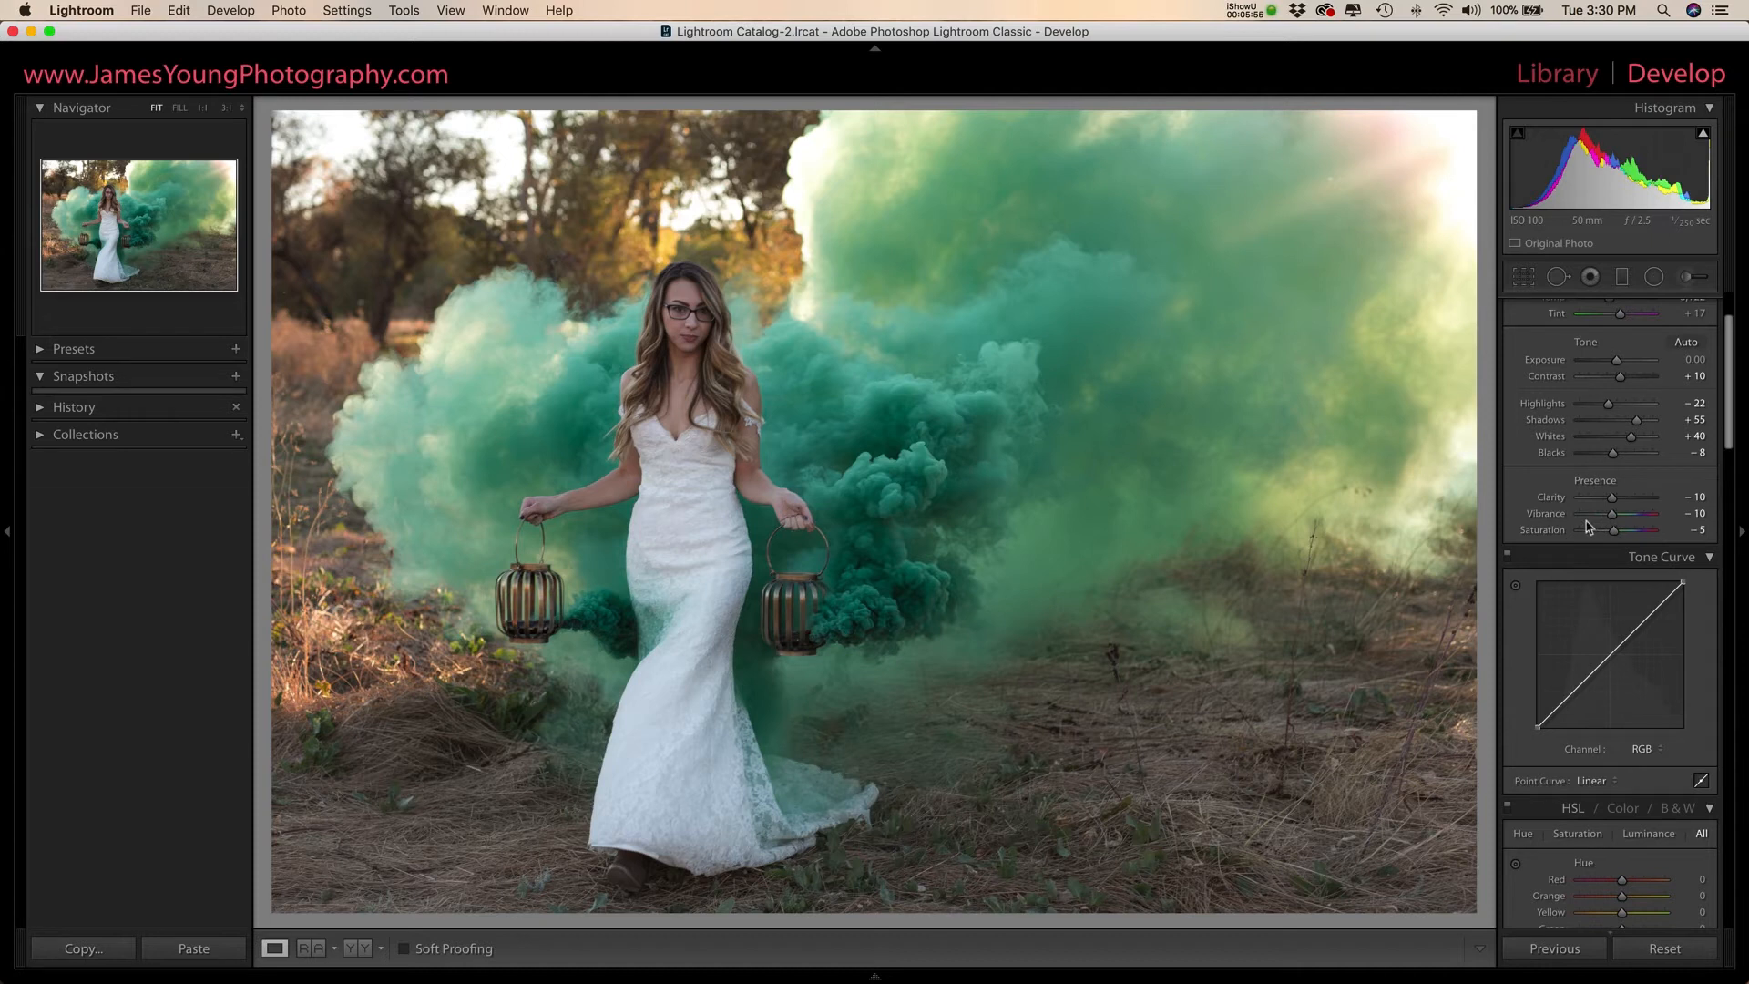
# - Shape the RGB tone curve into a gentle S with three points, raising the highlights and lowering the shadows, and compare with the curve off
pyautogui.scroll(-3, 1596, 521)
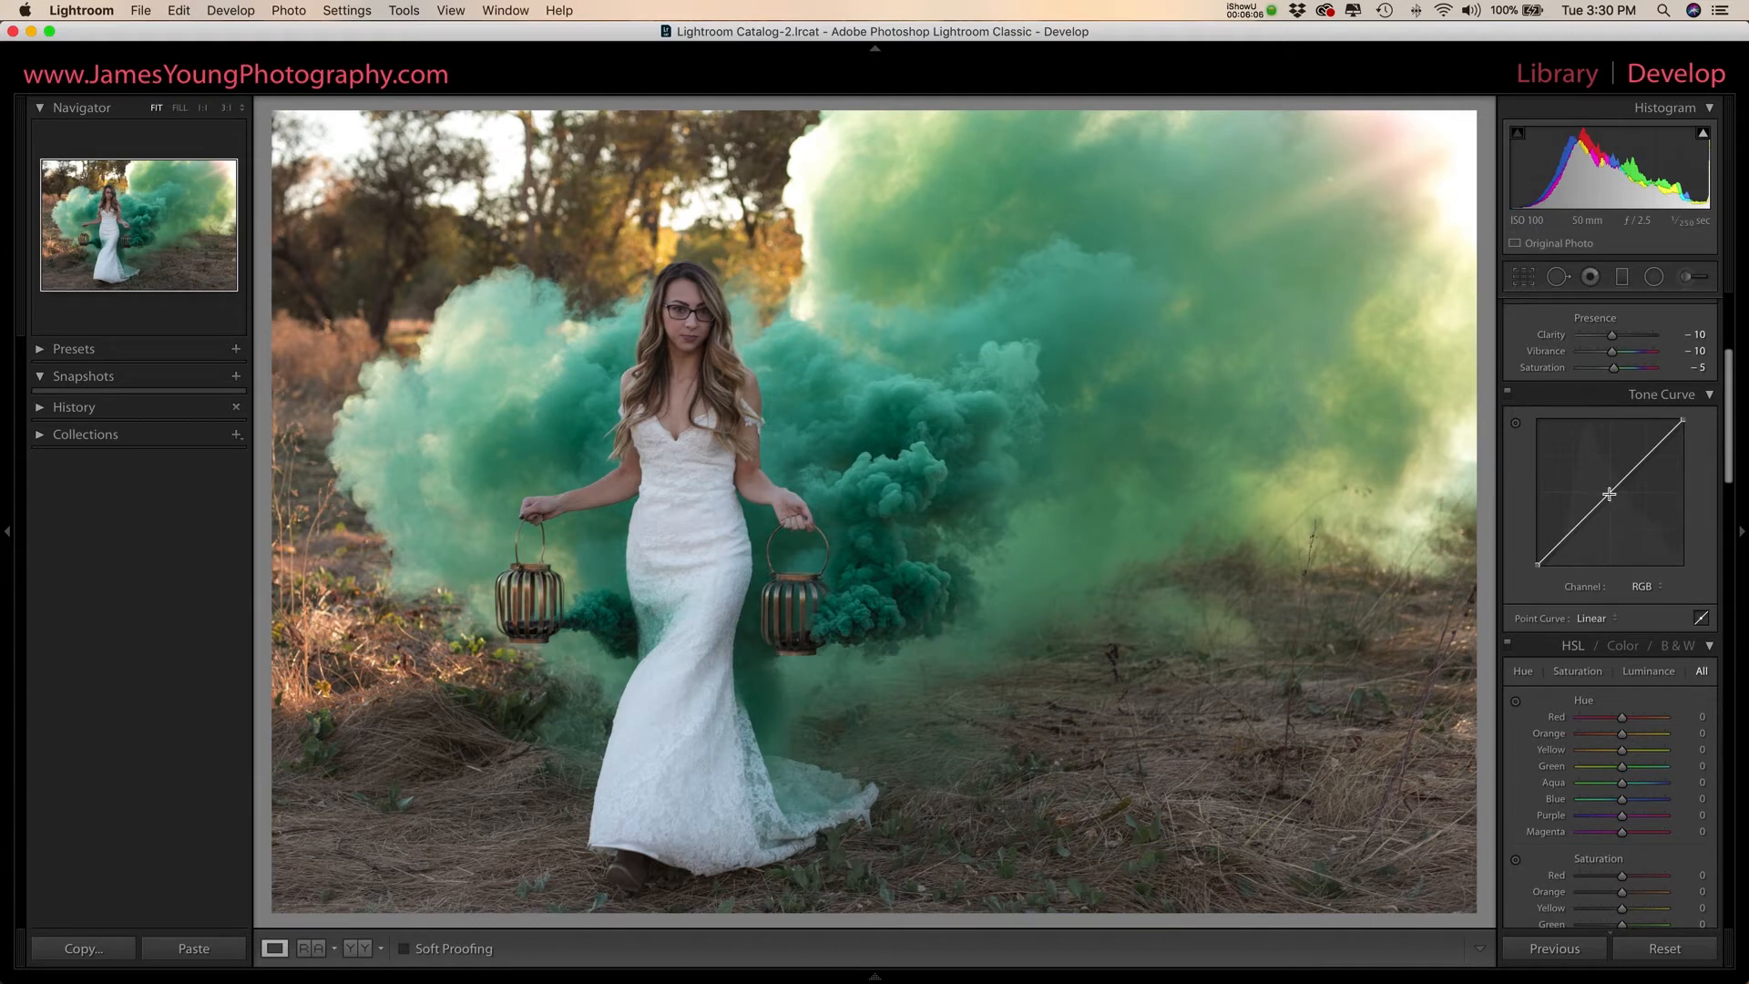
pyautogui.click(1610, 493)
pyautogui.click(1648, 456)
pyautogui.click(1572, 530)
pyautogui.click(1648, 461)
pyautogui.moveTo(1649, 462); pyautogui.dragTo(1649, 449)
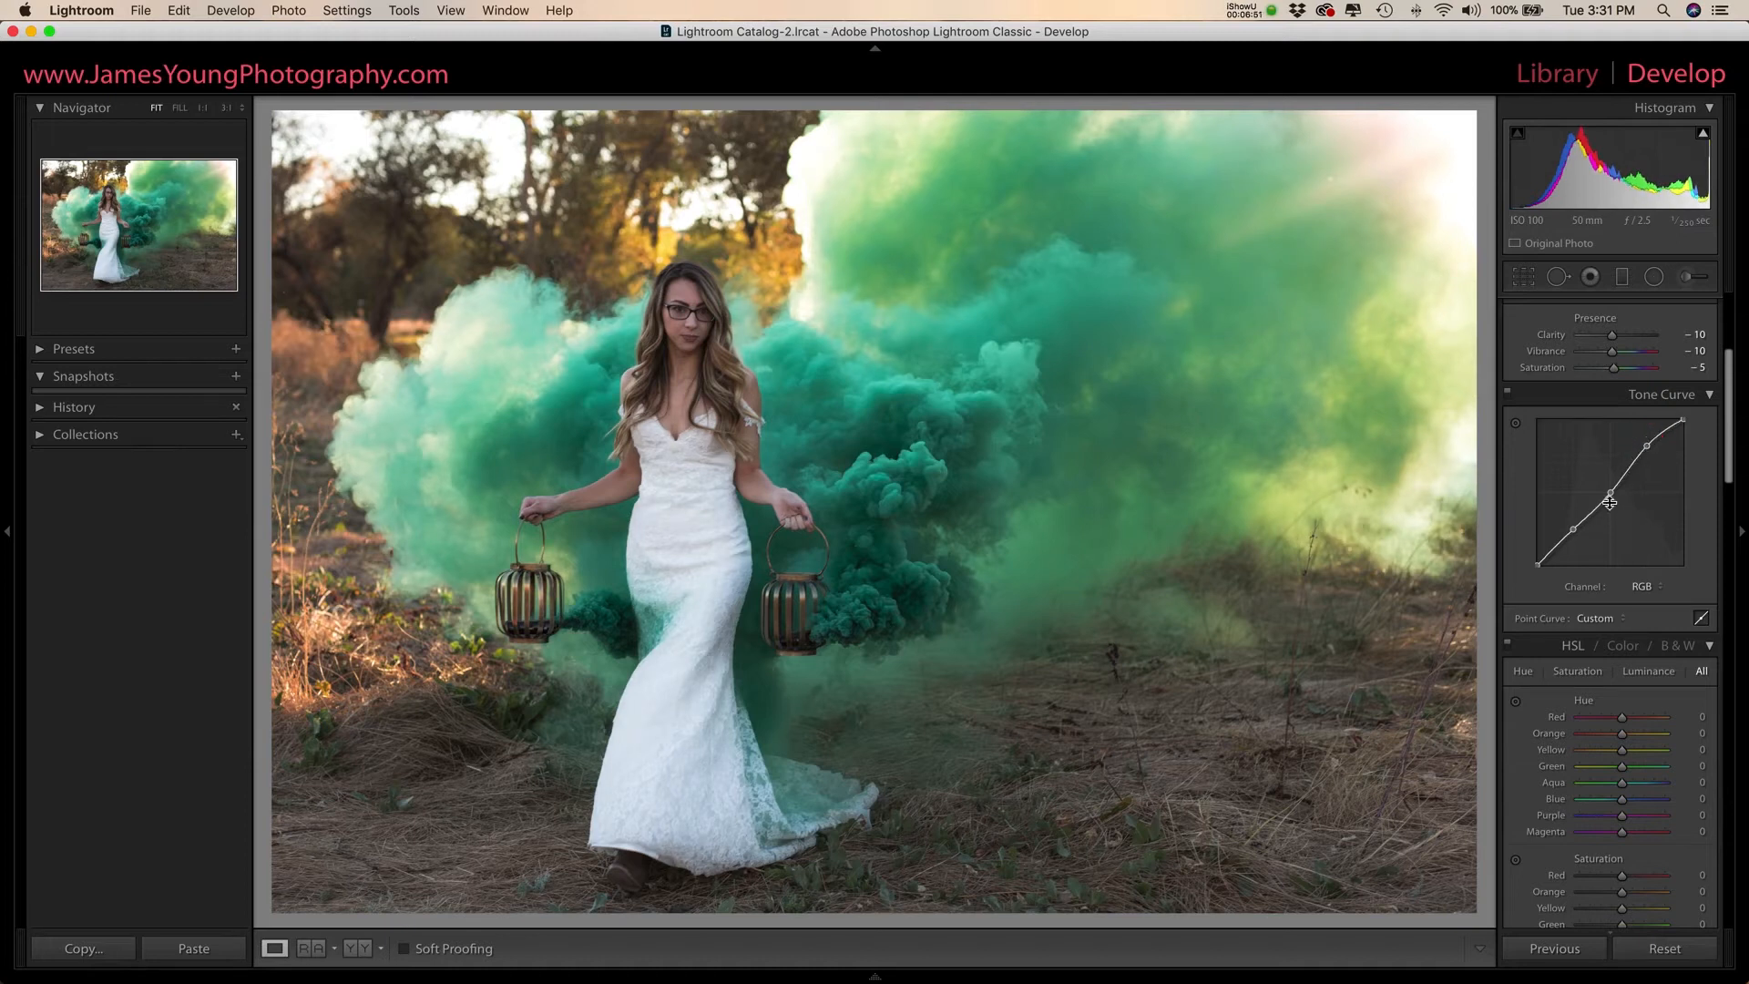
pyautogui.moveTo(1574, 529); pyautogui.dragTo(1577, 543)
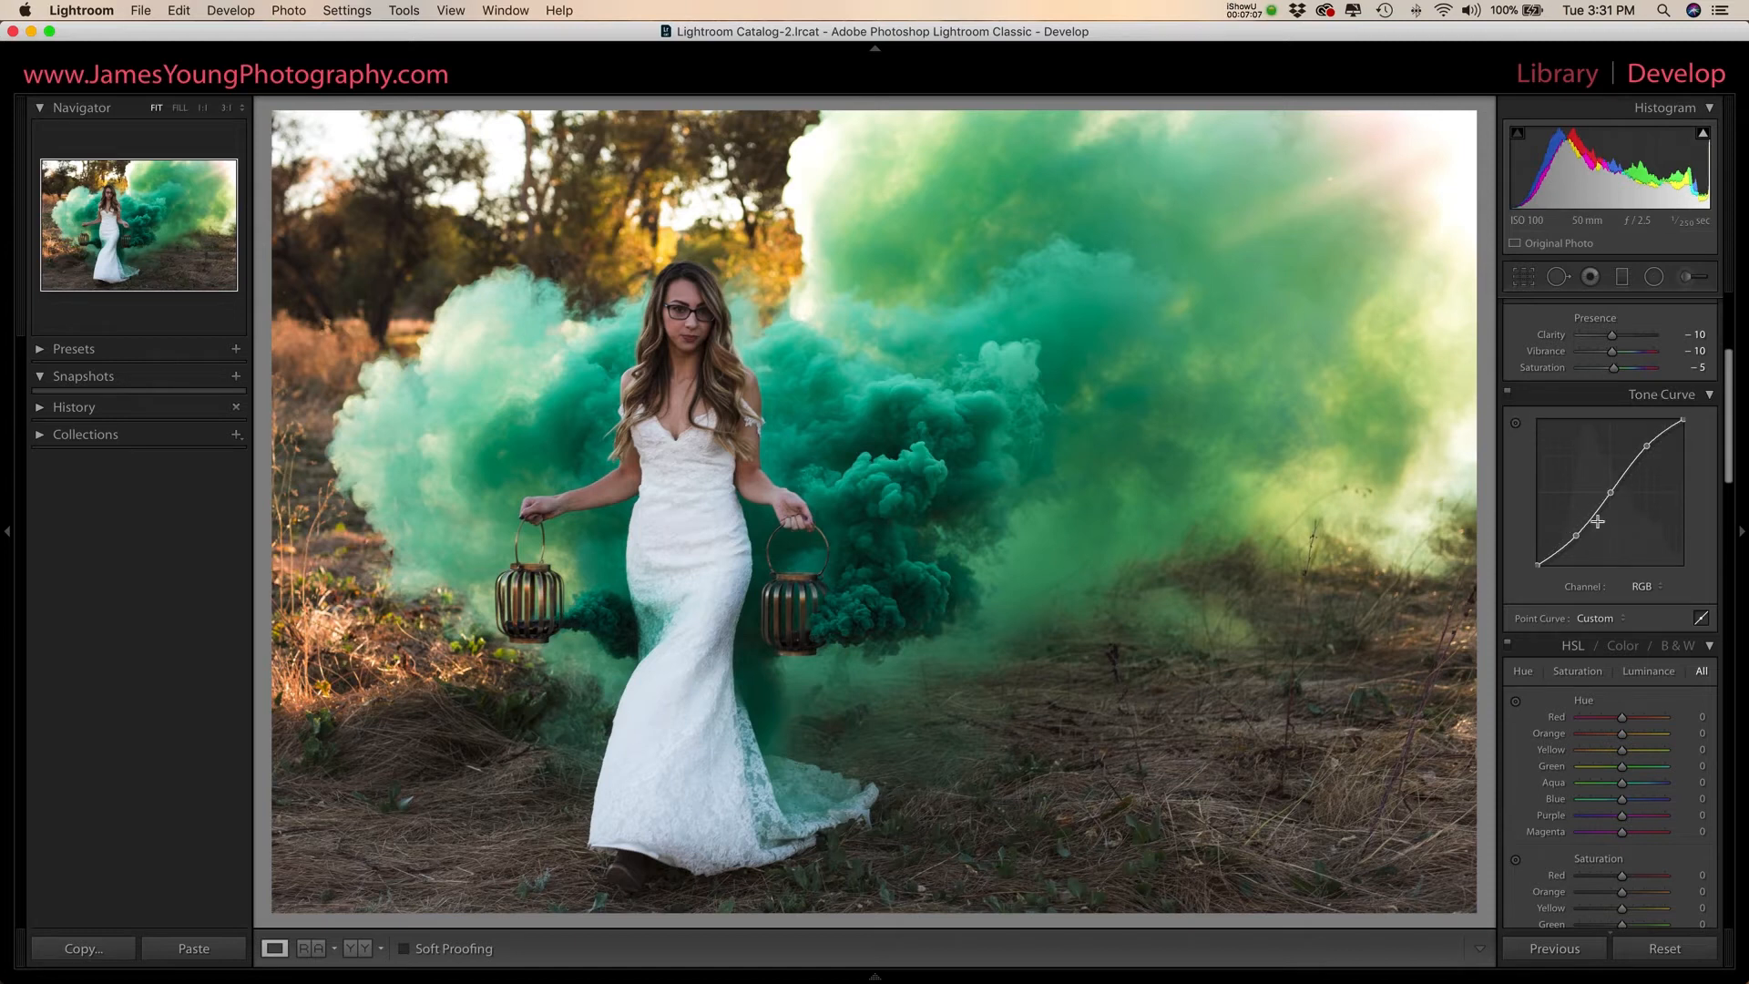
pyautogui.click(1509, 399)
pyautogui.click(1508, 399)
# - Try an extremely steep S shape on the RGB tone curve and undo it
pyautogui.click(1577, 537)
pyautogui.moveTo(1577, 537); pyautogui.dragTo(1592, 547)
pyautogui.moveTo(1645, 446); pyautogui.dragTo(1622, 447)
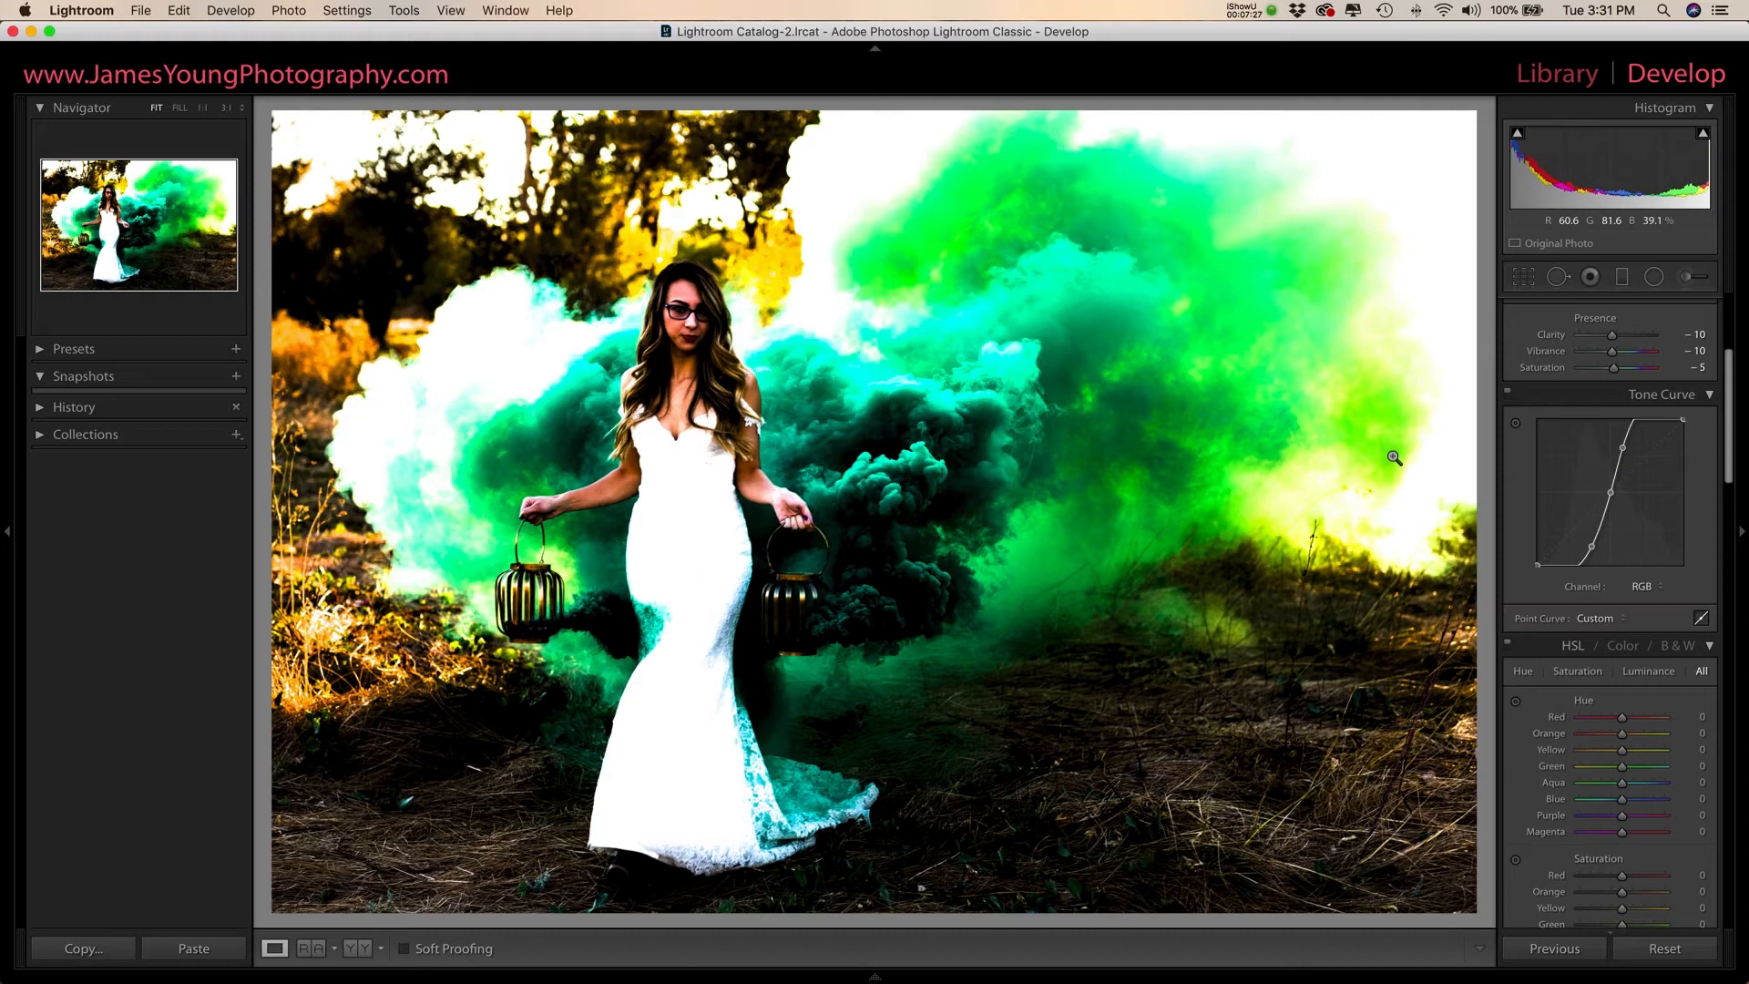
pyautogui.press('super+z')
pyautogui.press('super+z')
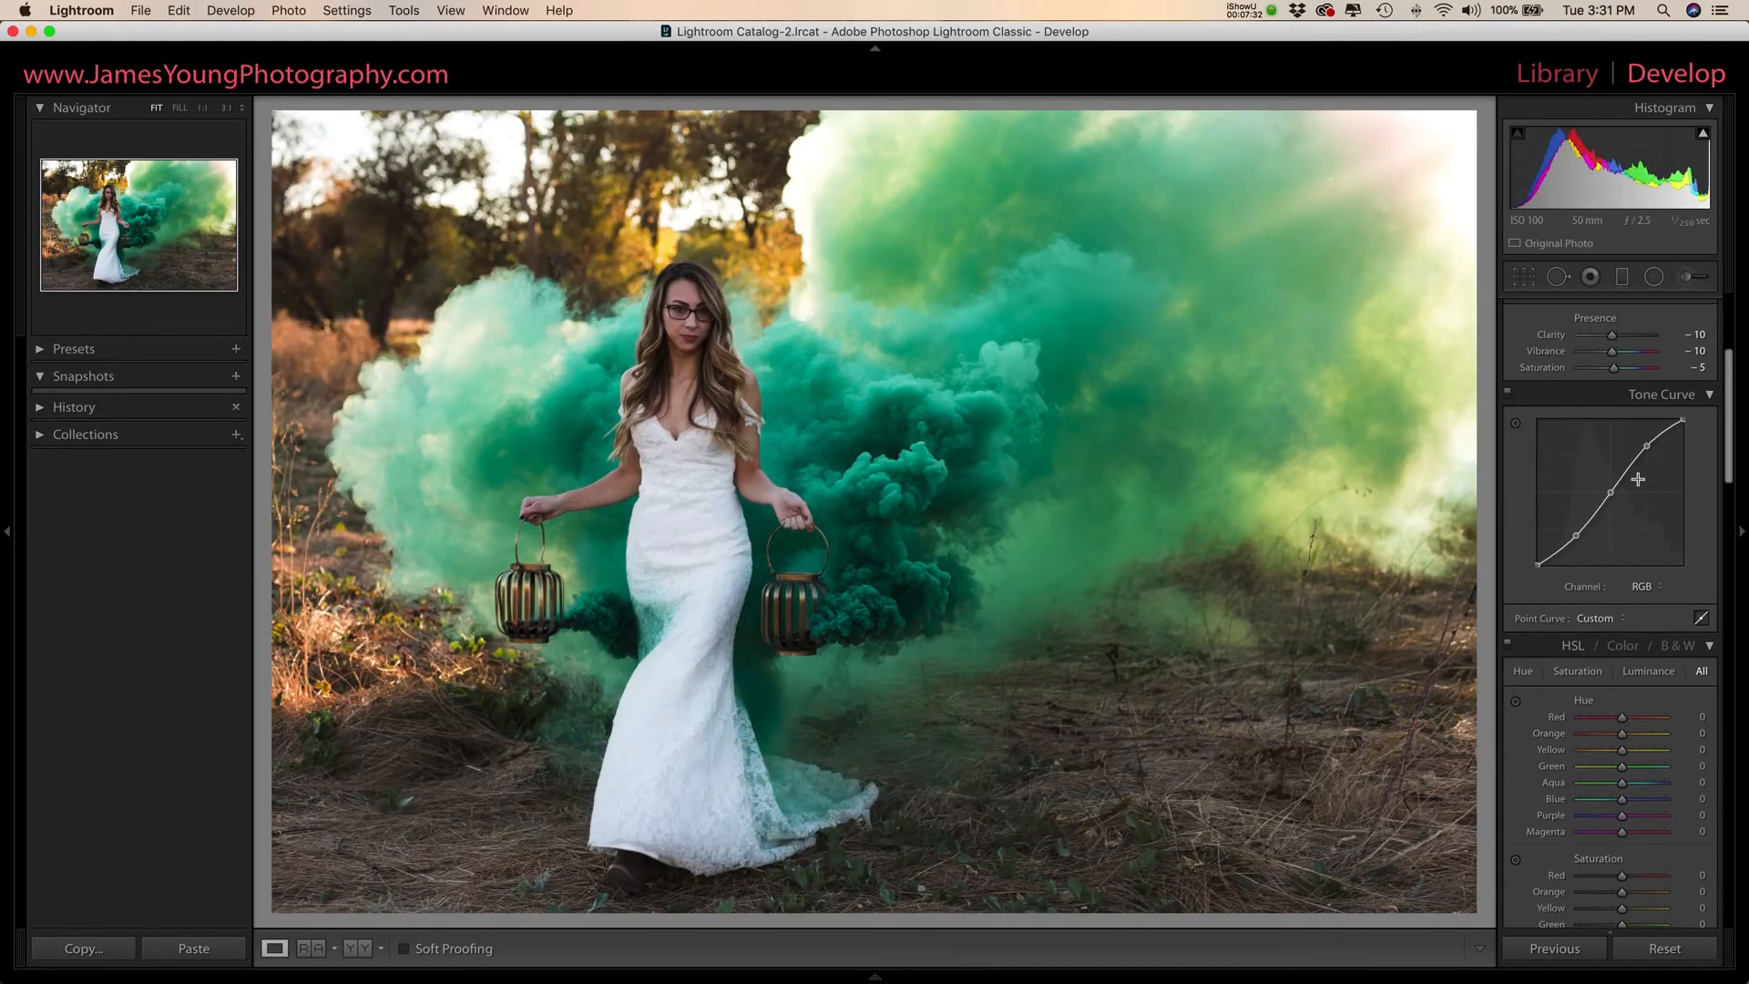
# - Set the HSL hue of Orange to −5, Yellow to −16 and Green to −30
pyautogui.scroll(-5, 1640, 481)
pyautogui.scroll(-5, 1643, 484)
pyautogui.scroll(-2, 1643, 485)
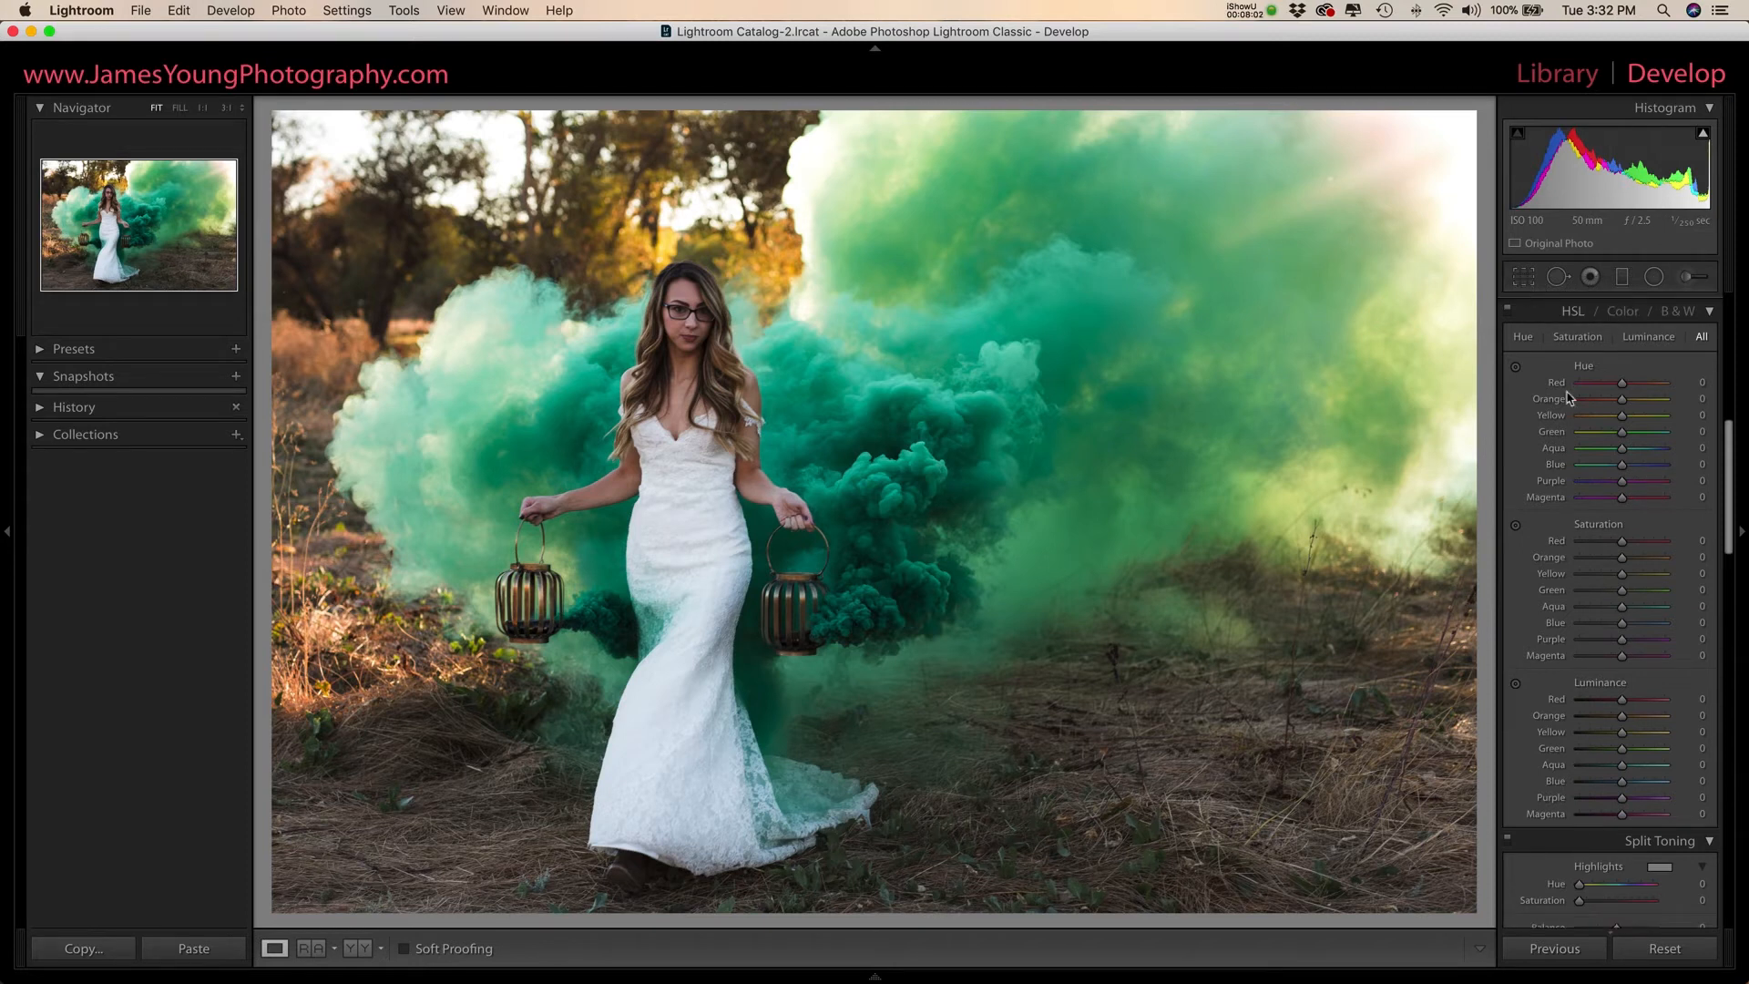
pyautogui.click(1621, 402)
pyautogui.moveTo(1621, 404); pyautogui.dragTo(1611, 437)
pyautogui.scroll(-1, 1625, 435)
pyautogui.scroll(-3, 1611, 438)
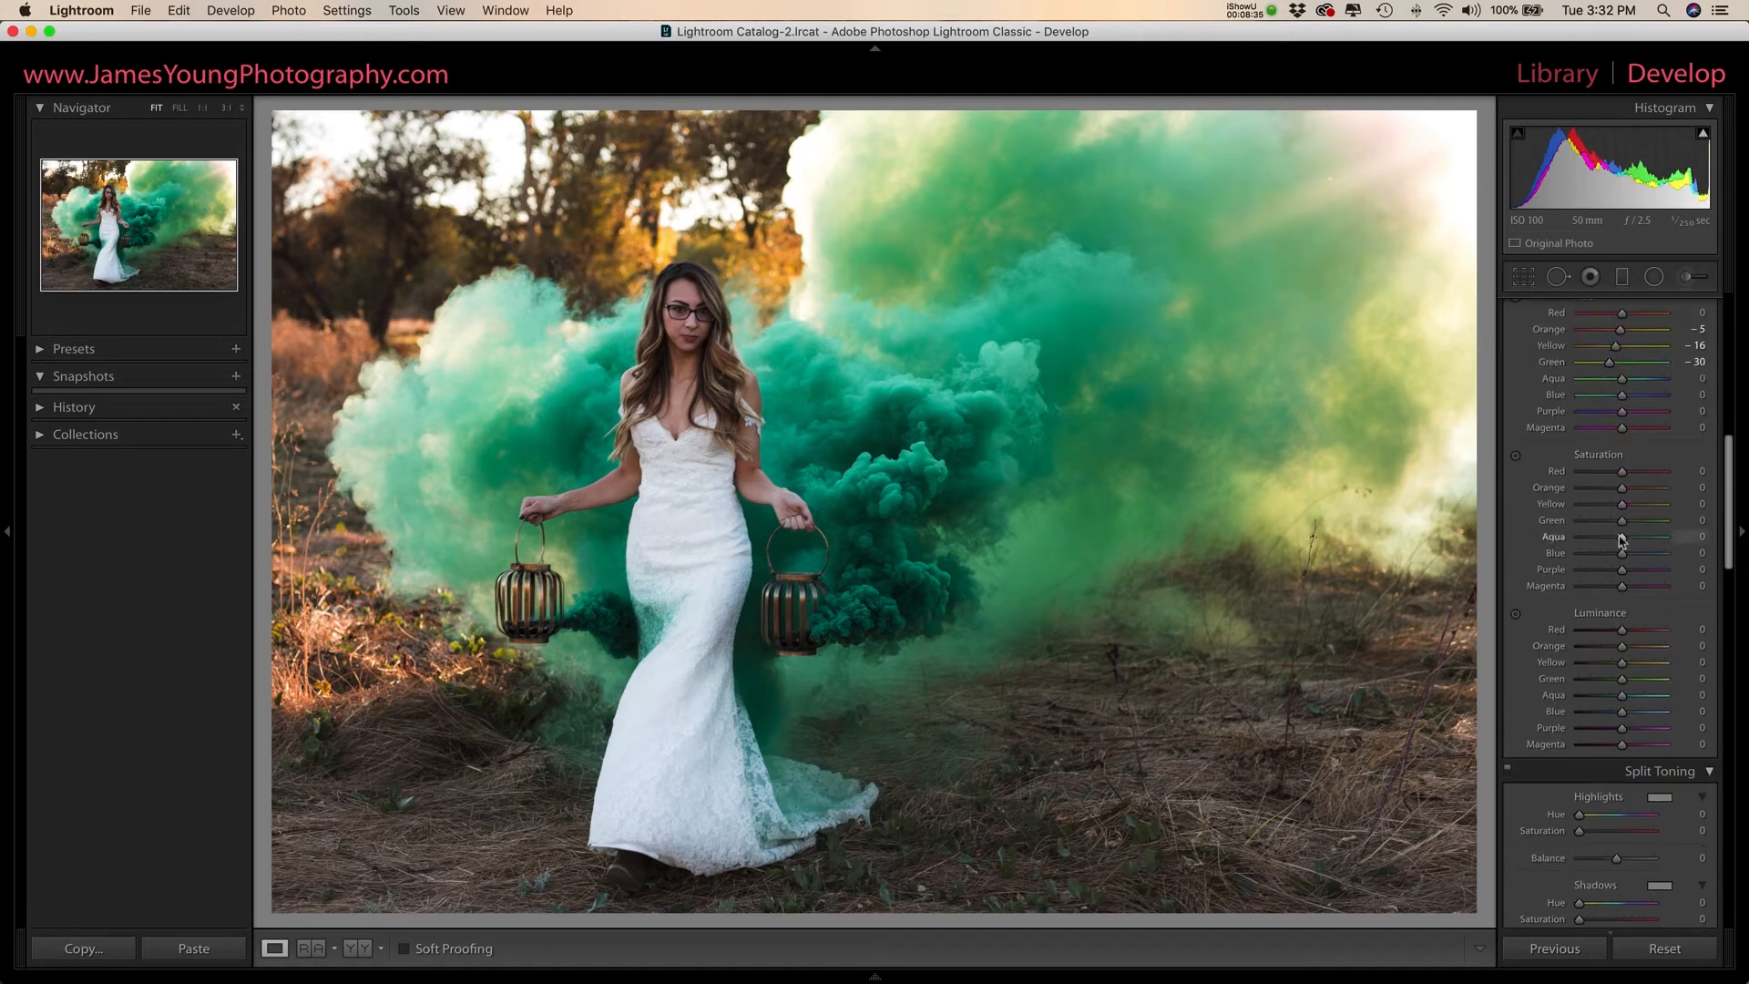
# - Set the HSL saturation of Yellow to −25, Green to −50, Aqua to −24, Blue to −10, Purple to −5 and Magenta to −10
pyautogui.scroll(-1, 1621, 542)
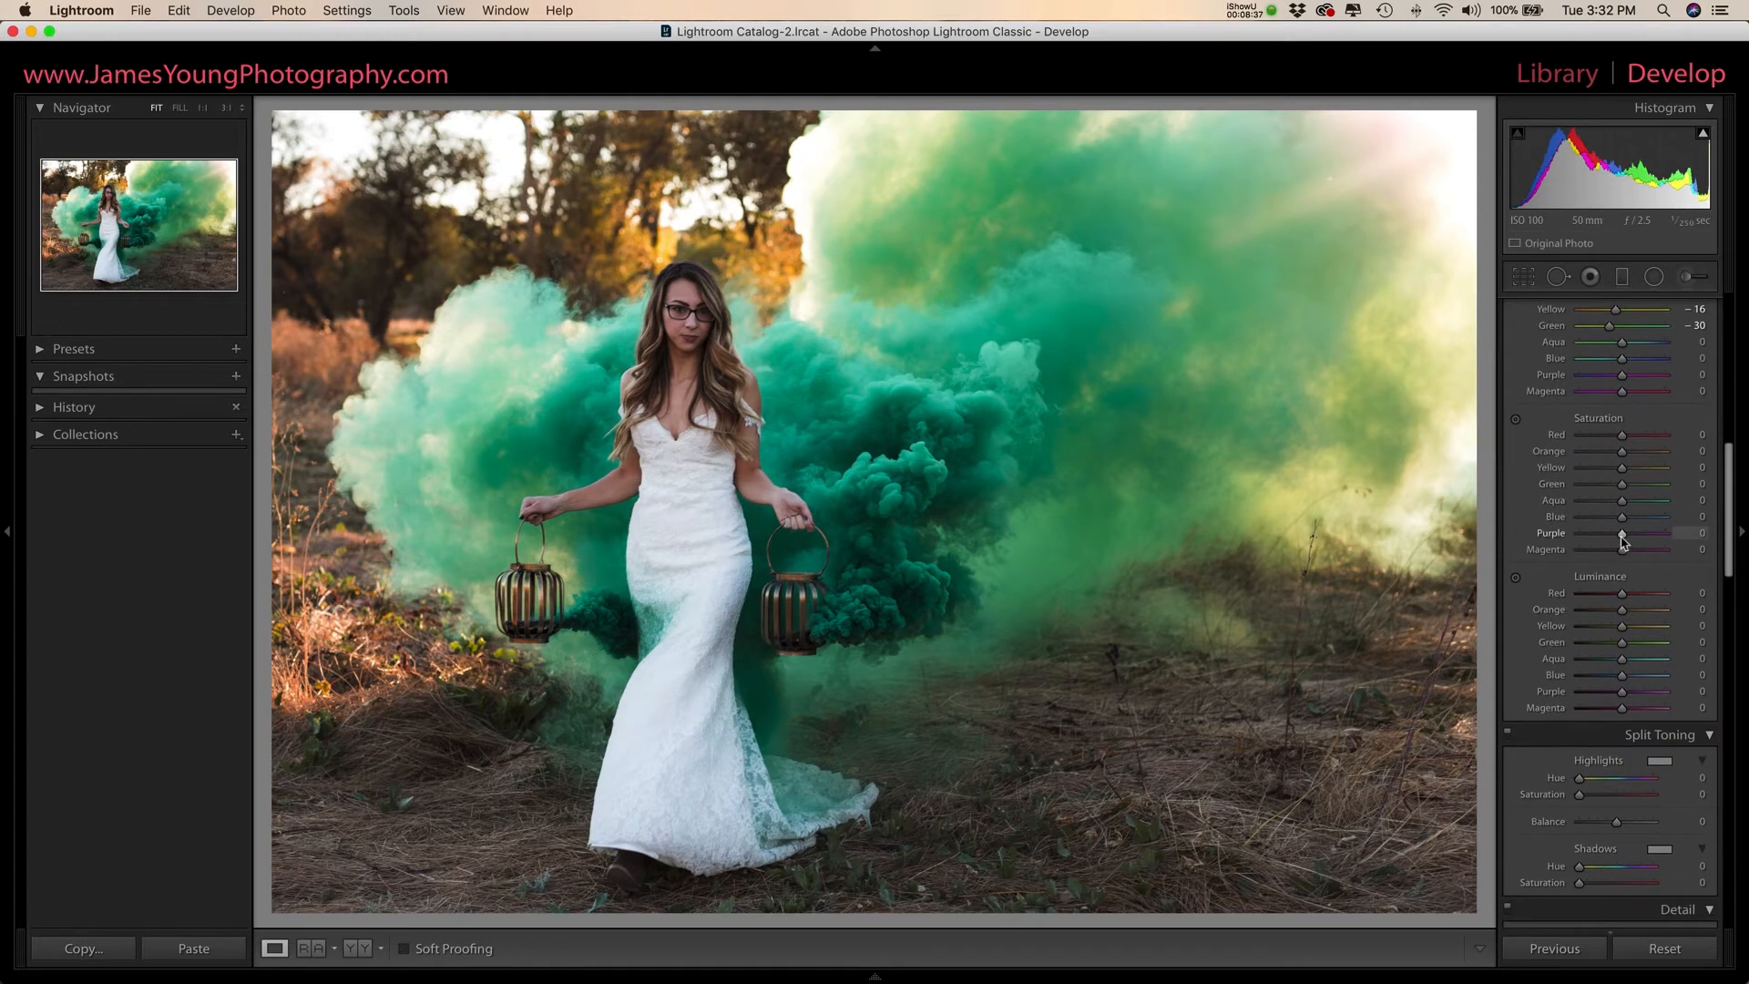
pyautogui.scroll(-1, 1622, 541)
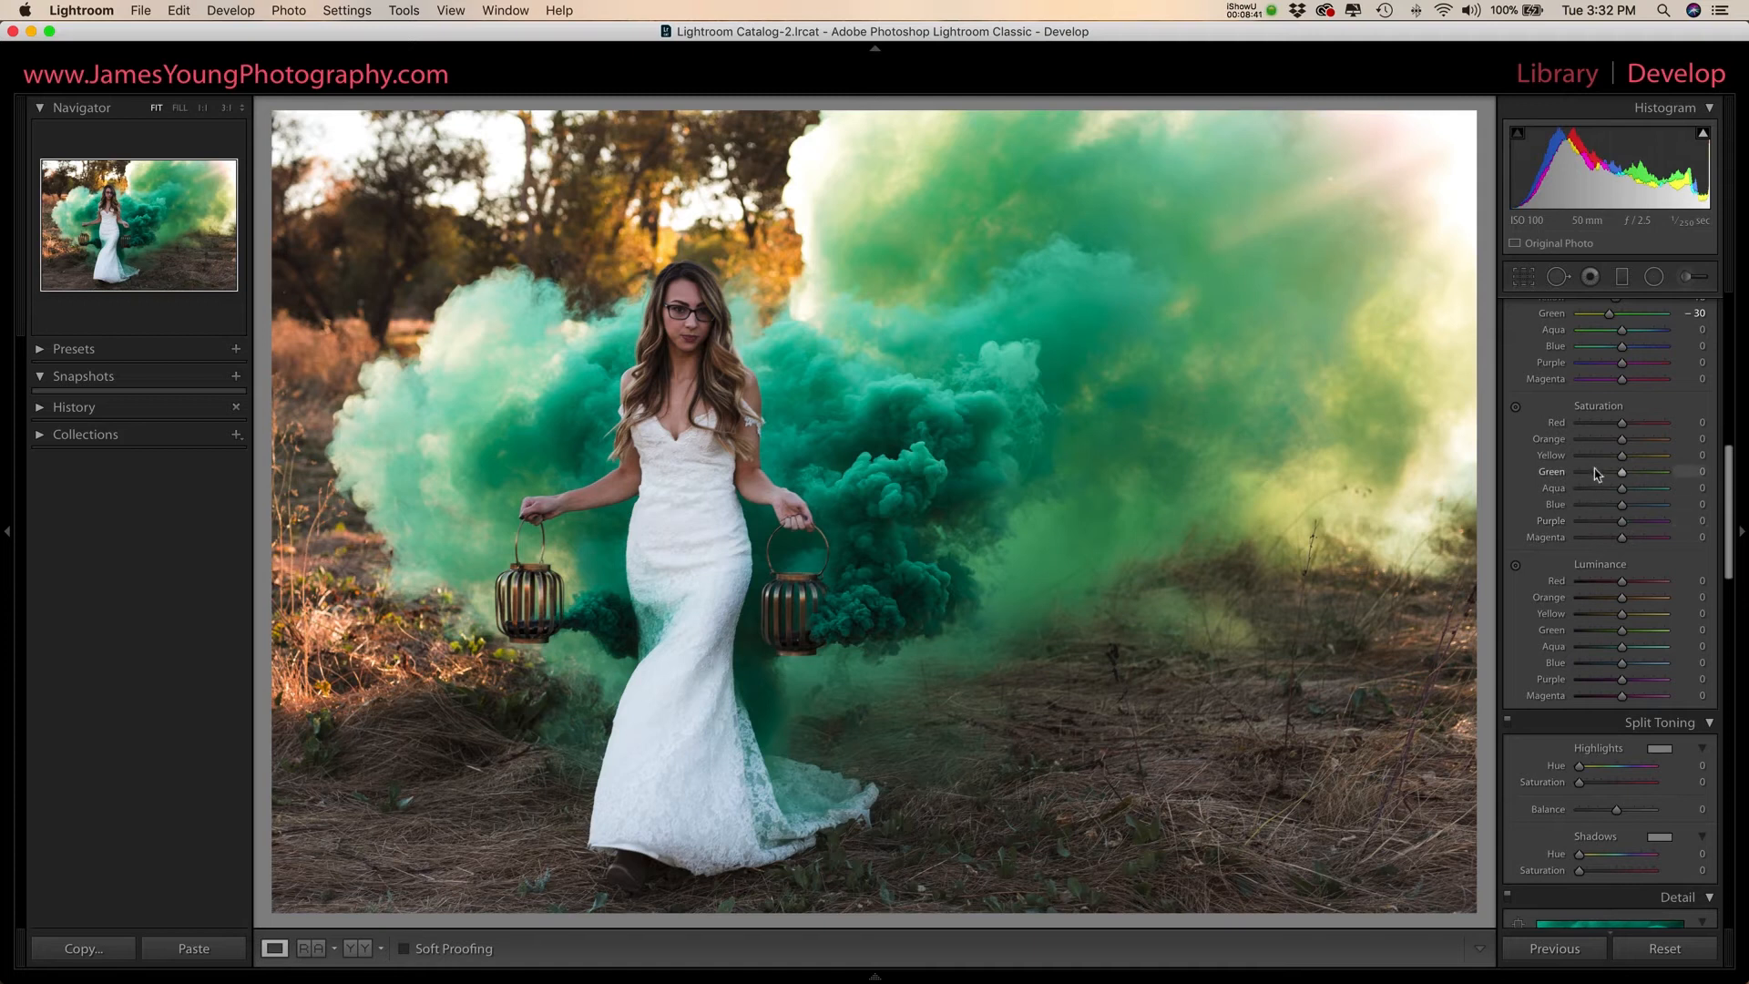
pyautogui.moveTo(1621, 455); pyautogui.dragTo(1614, 492)
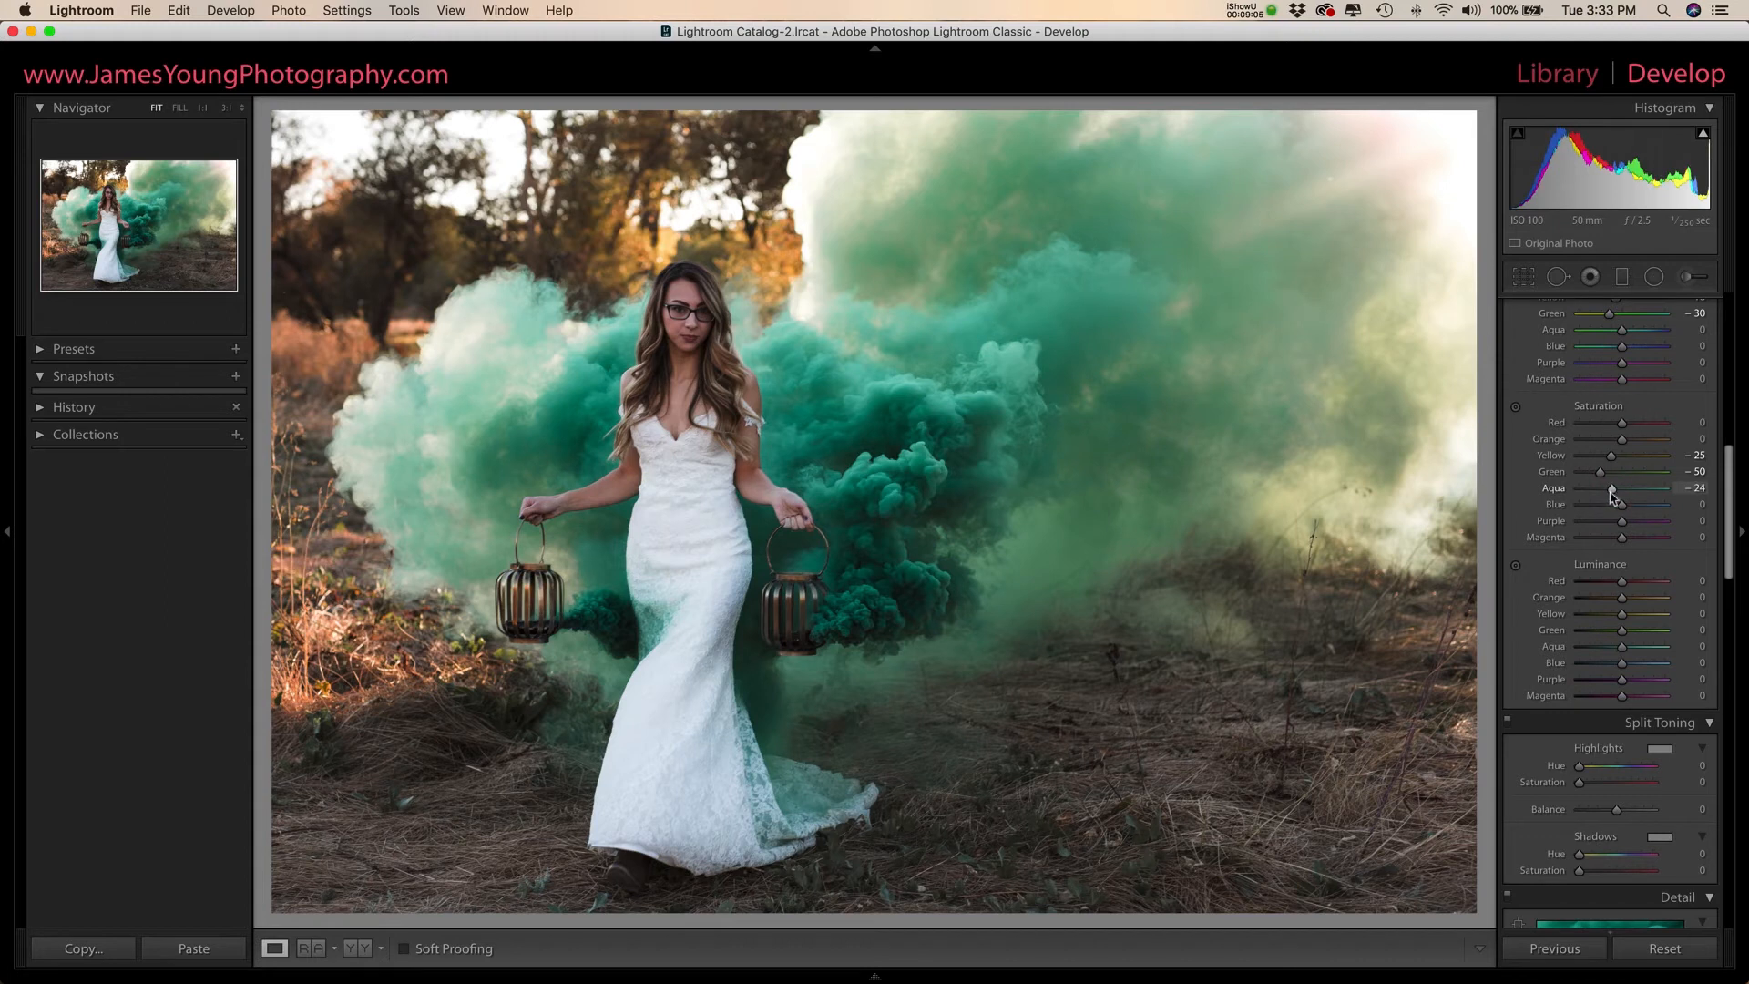
pyautogui.moveTo(1622, 506); pyautogui.dragTo(1618, 513)
pyautogui.press('Down')
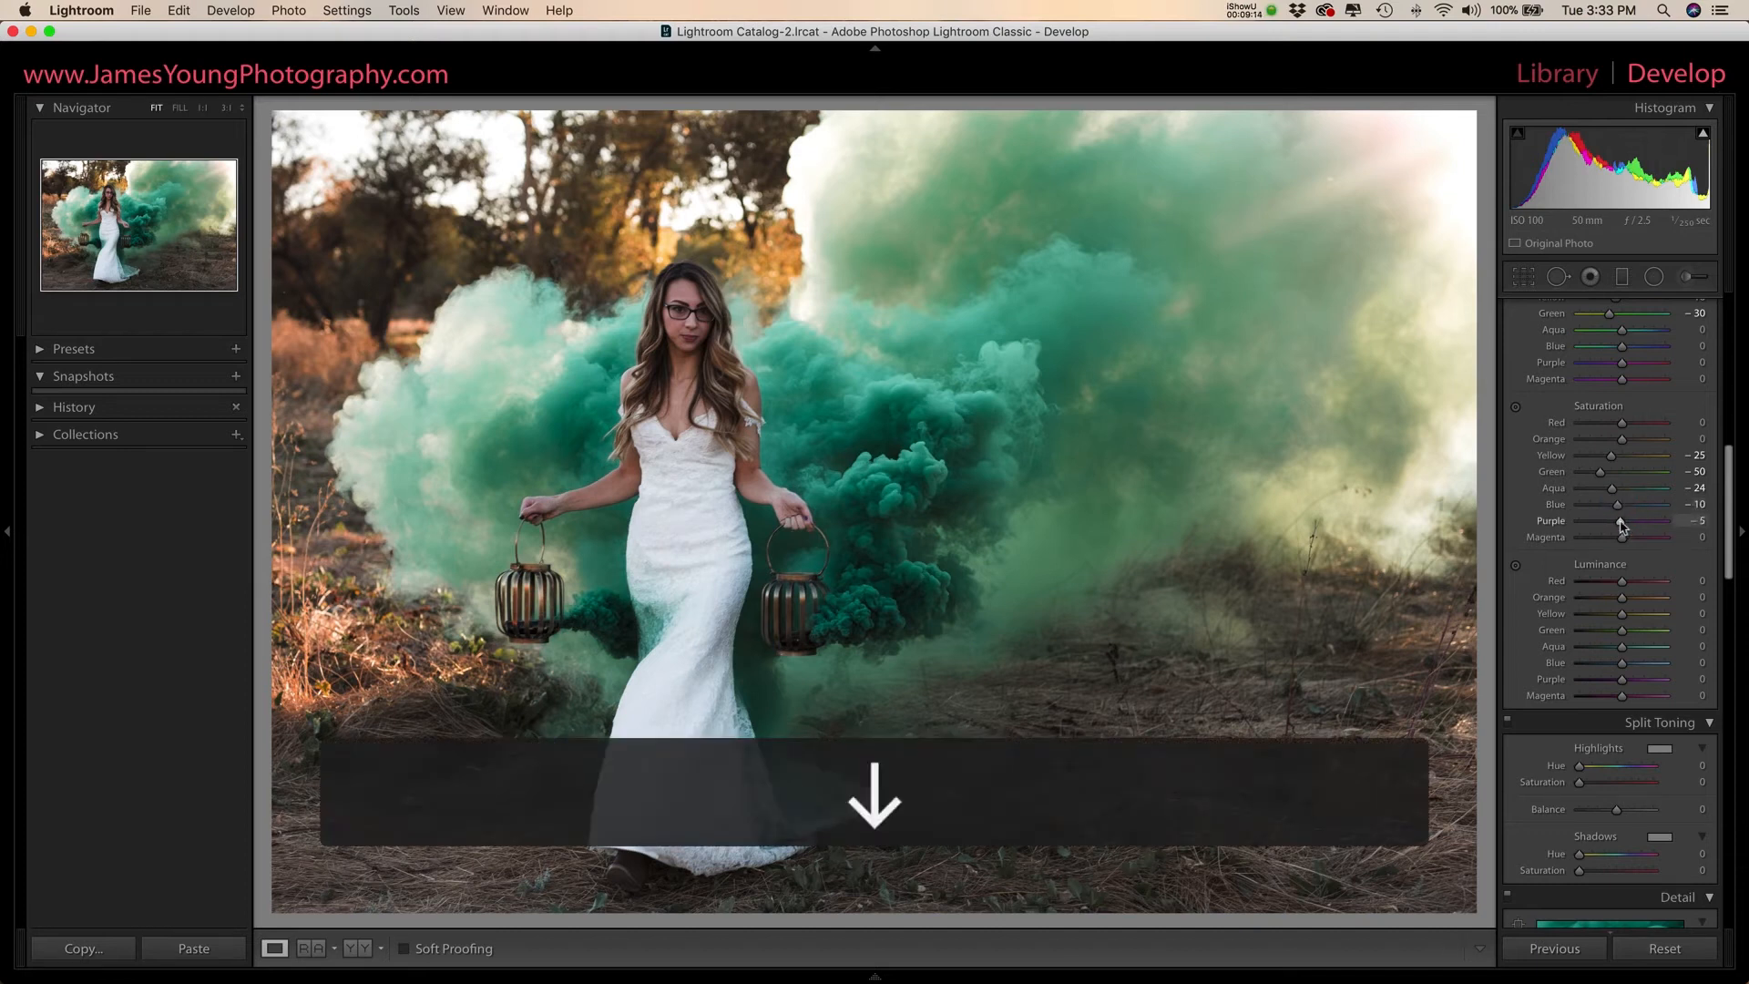
pyautogui.moveTo(1620, 540); pyautogui.dragTo(1618, 544)
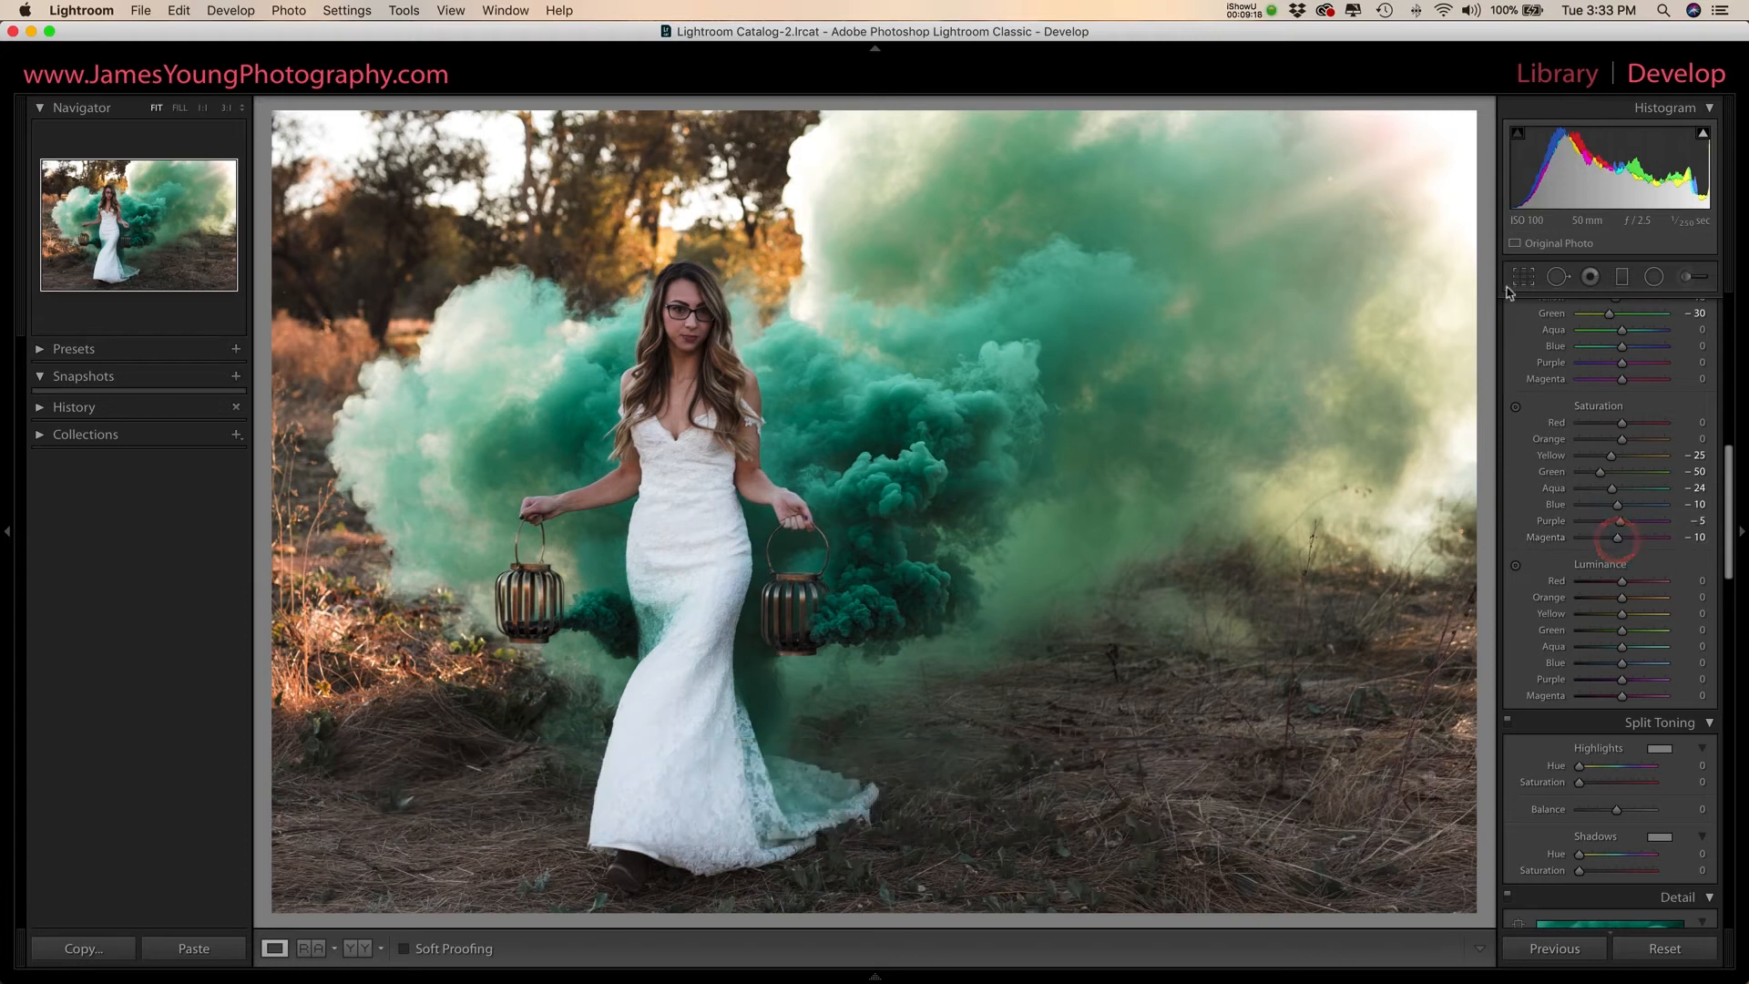
# - Compare the photo with the HSL hue and saturation adjustments off and on
pyautogui.scroll(3, 1512, 338)
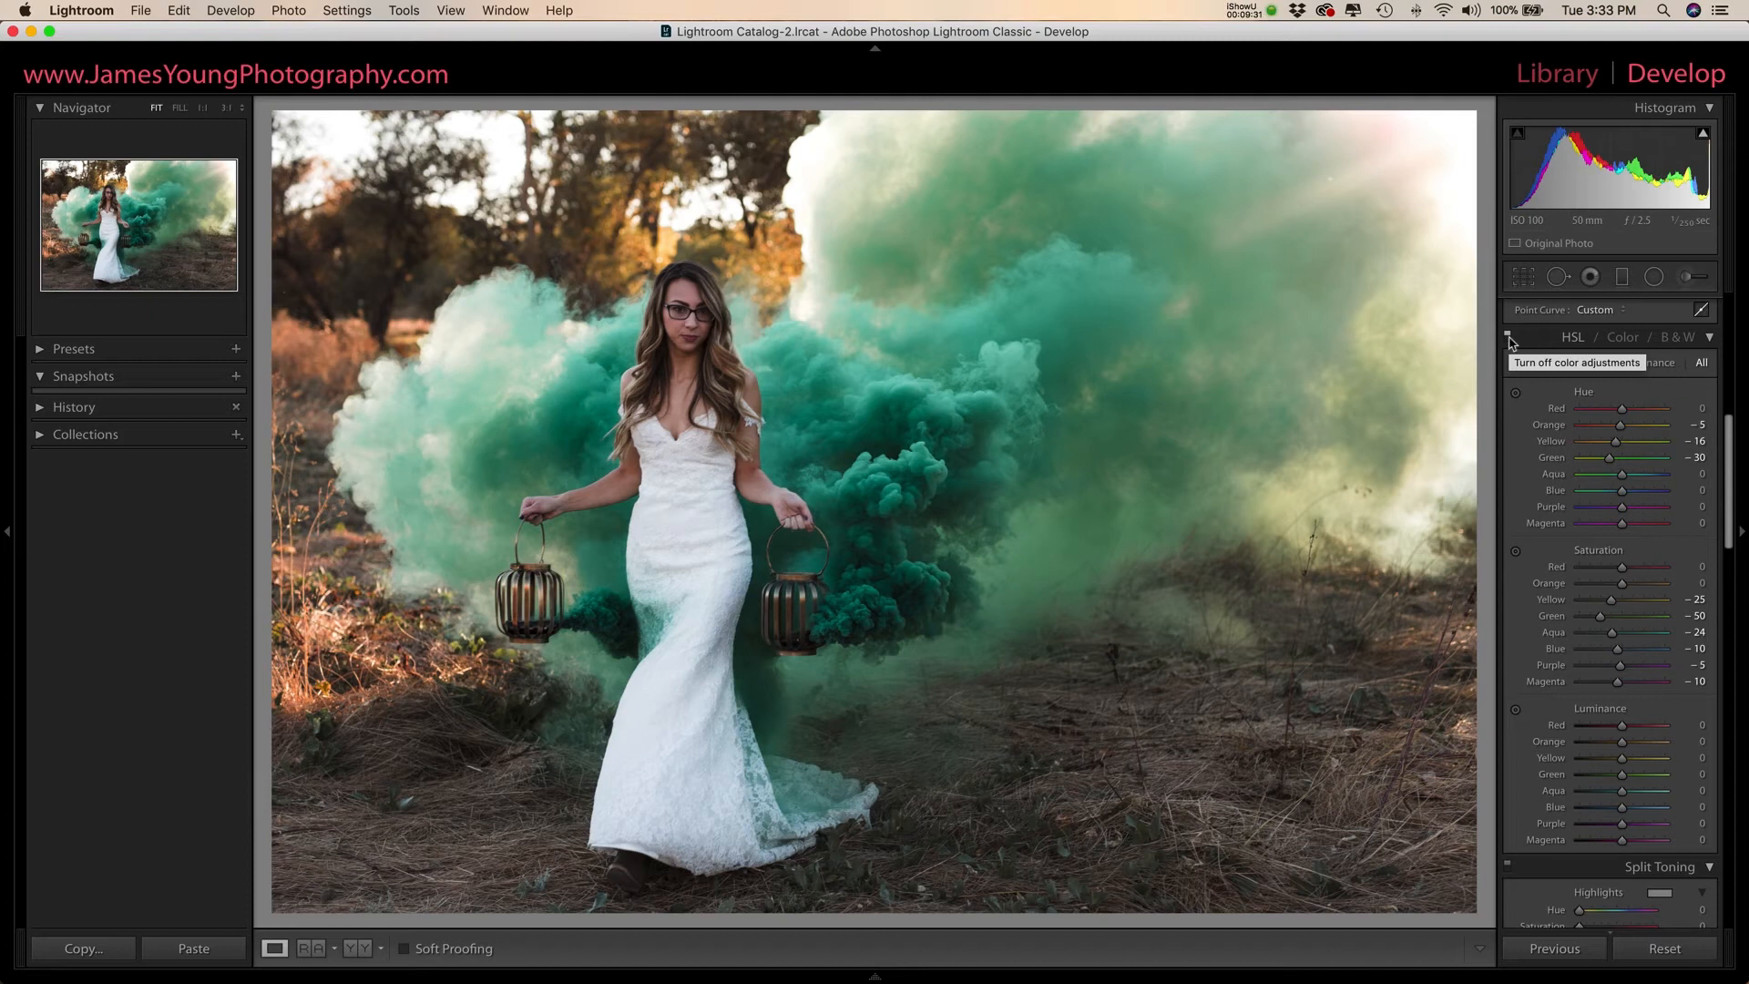
pyautogui.click(1509, 339)
pyautogui.click(1510, 340)
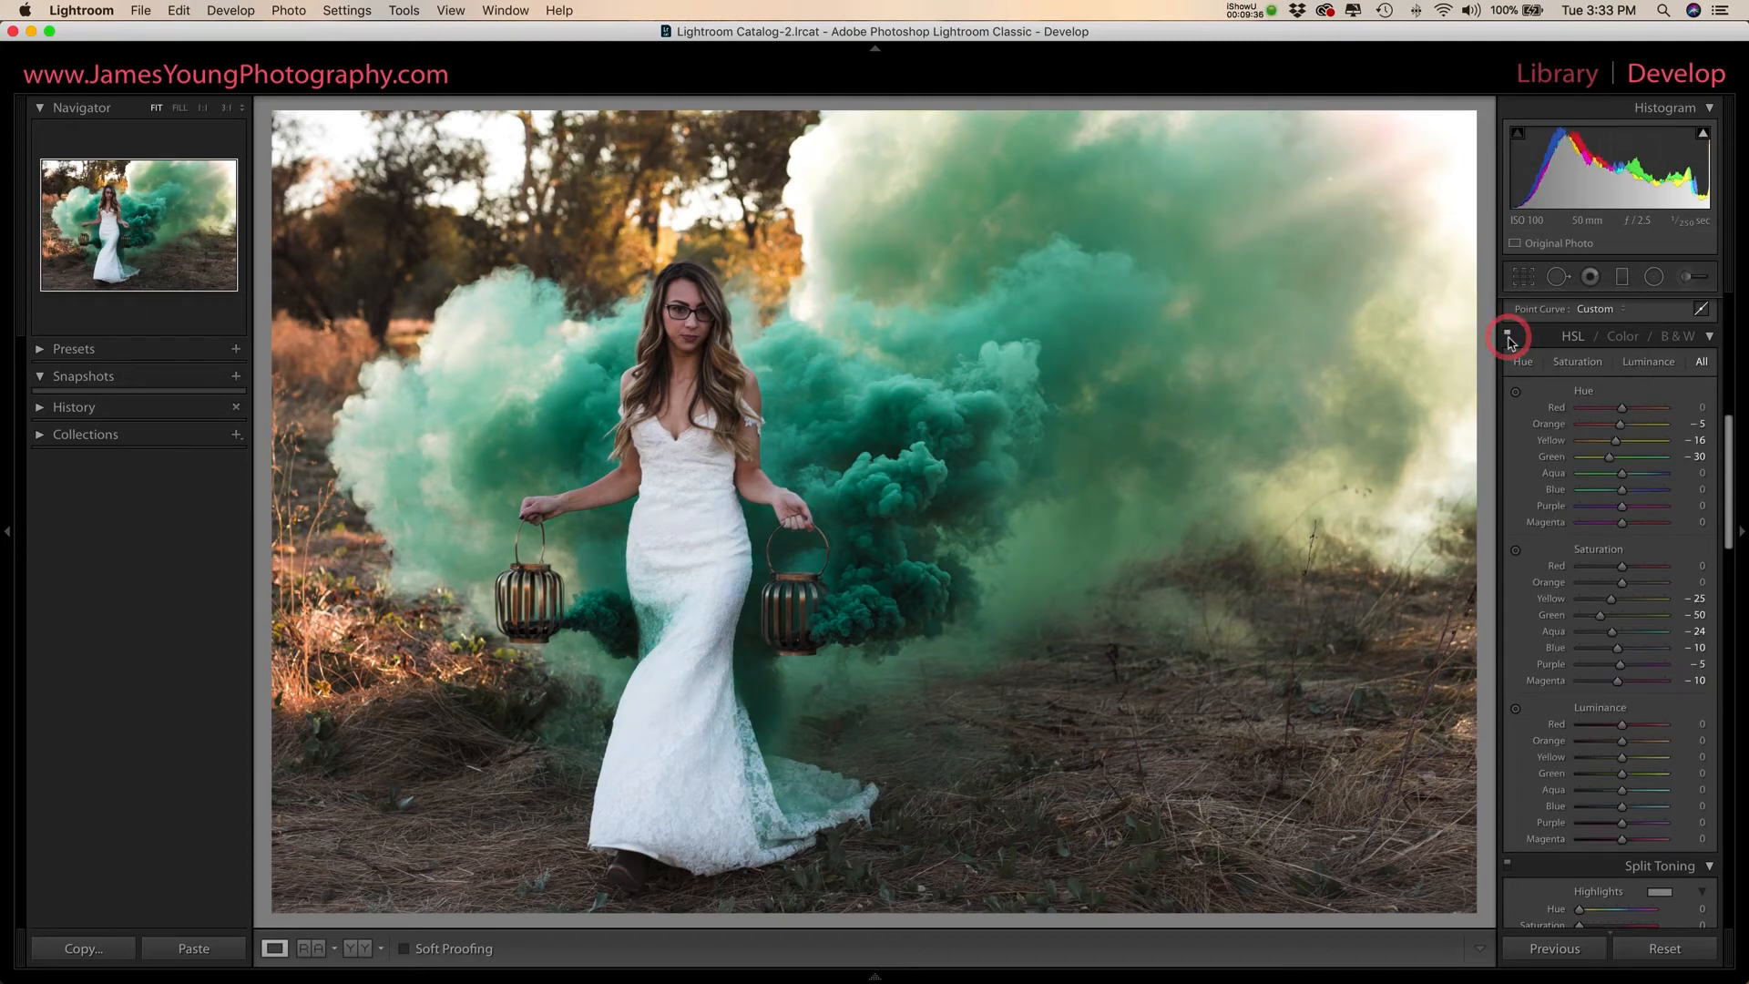
# - Set the HSL luminance of Orange to +5, Green to −32, Aqua to −20 and Blue to −10
pyautogui.scroll(-3, 1546, 492)
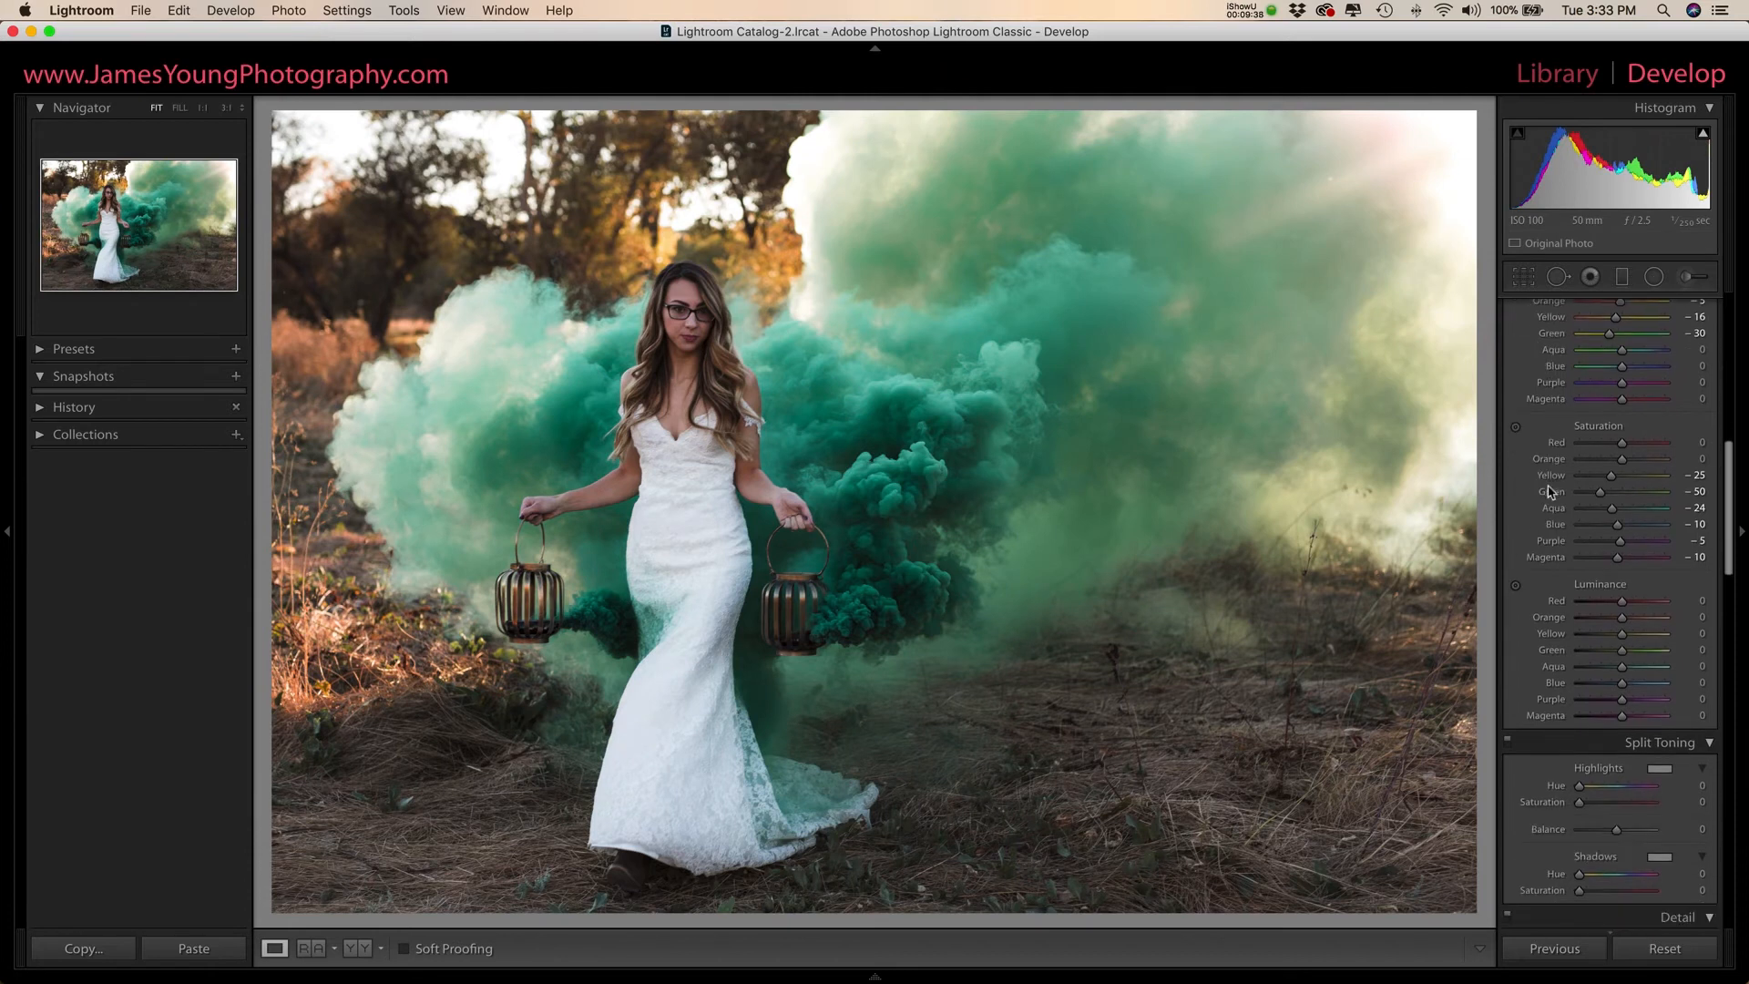
pyautogui.scroll(-2, 1580, 494)
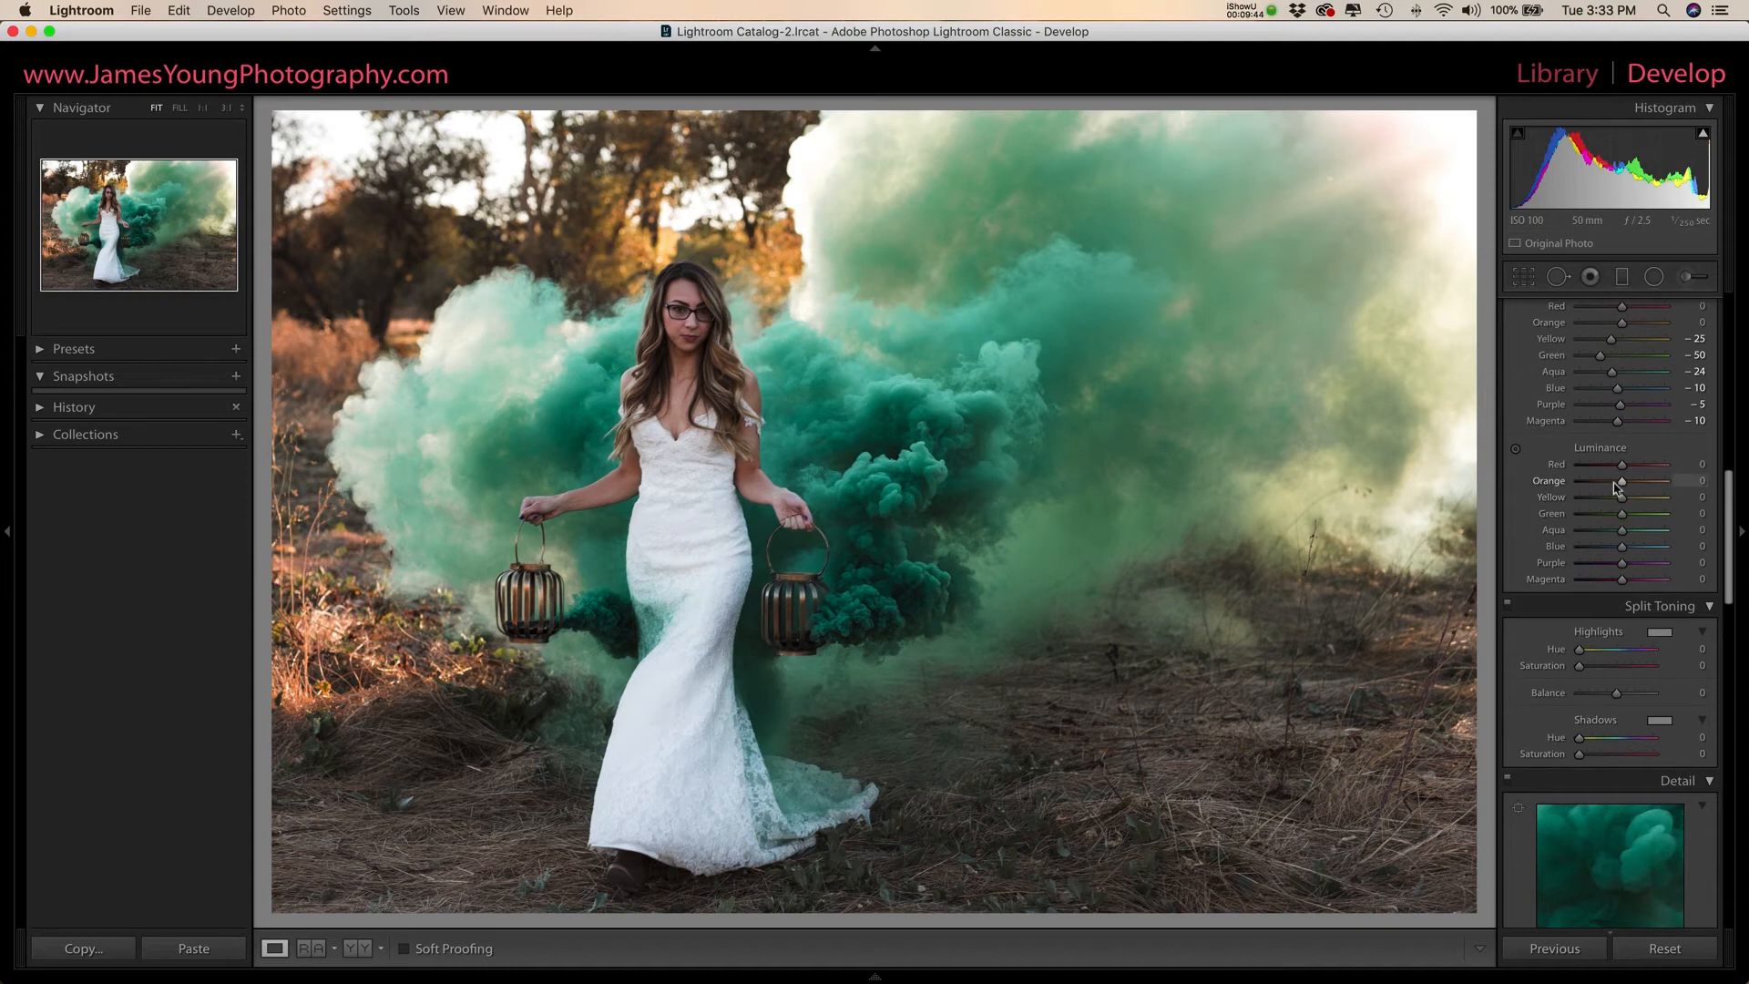
pyautogui.press('Up')
pyautogui.click(1622, 518)
pyautogui.moveTo(1622, 519); pyautogui.dragTo(1614, 538)
pyautogui.moveTo(1620, 546); pyautogui.dragTo(1620, 555)
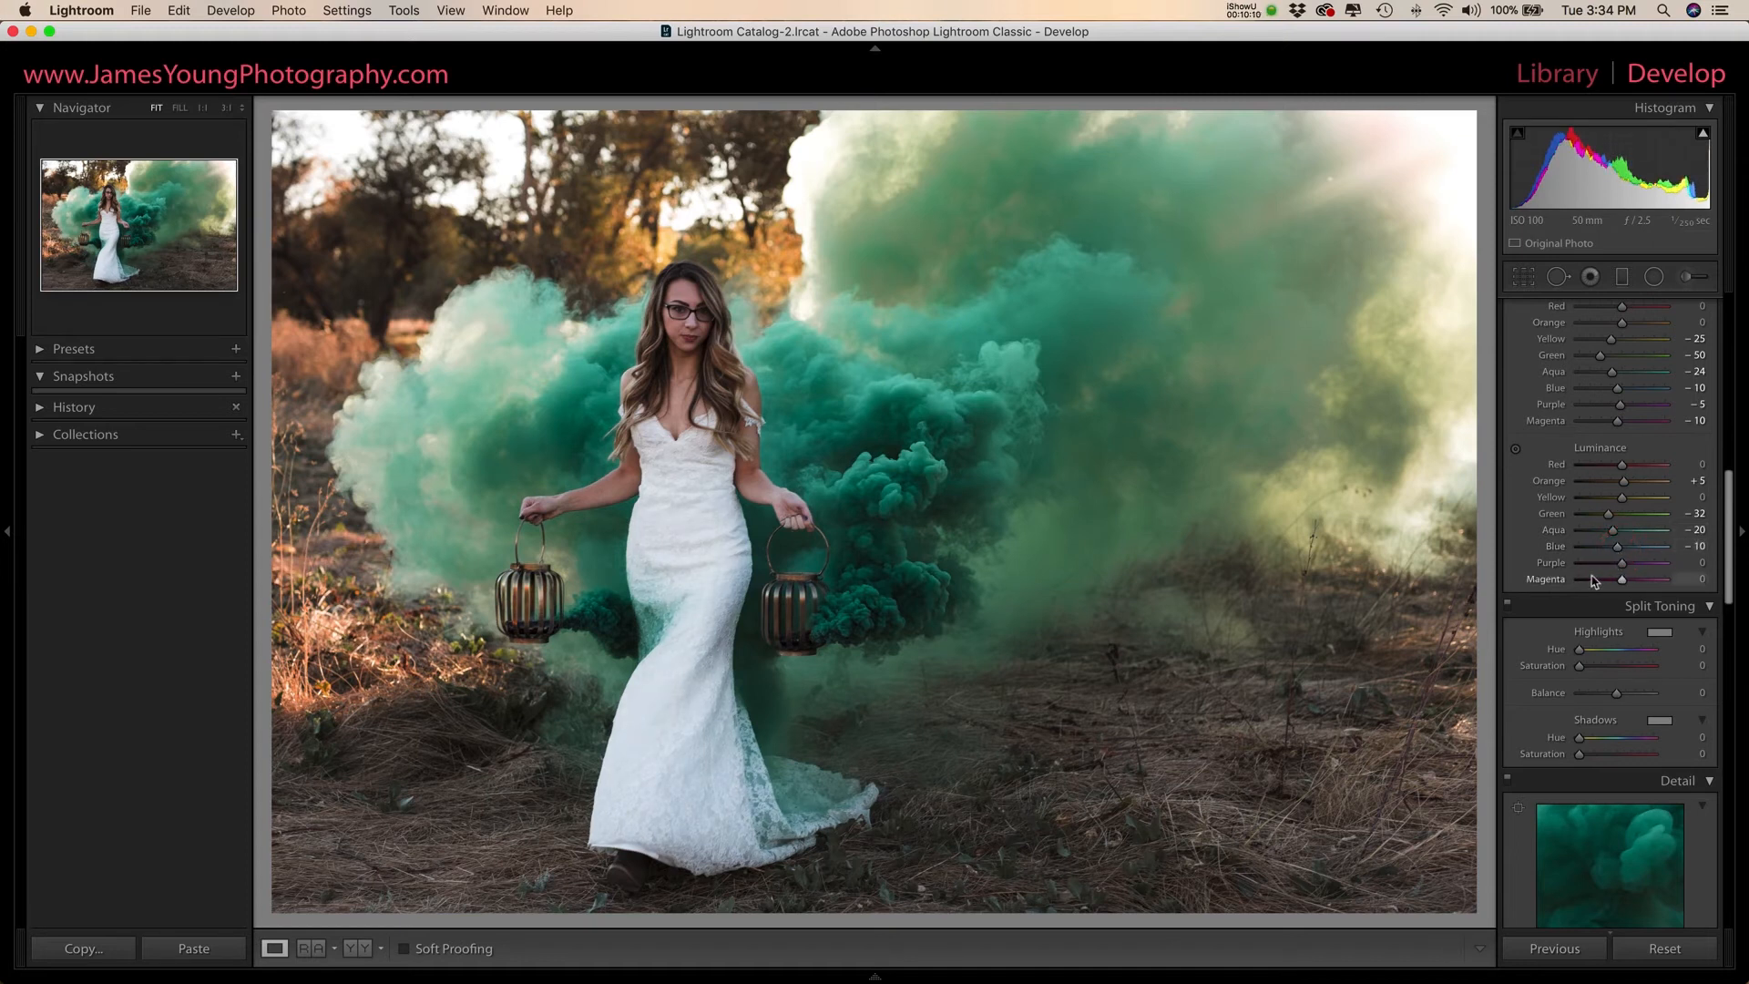
# - Turn all HSL adjustments off and back on to judge their combined effect, including luminance
pyautogui.scroll(-5, 1585, 588)
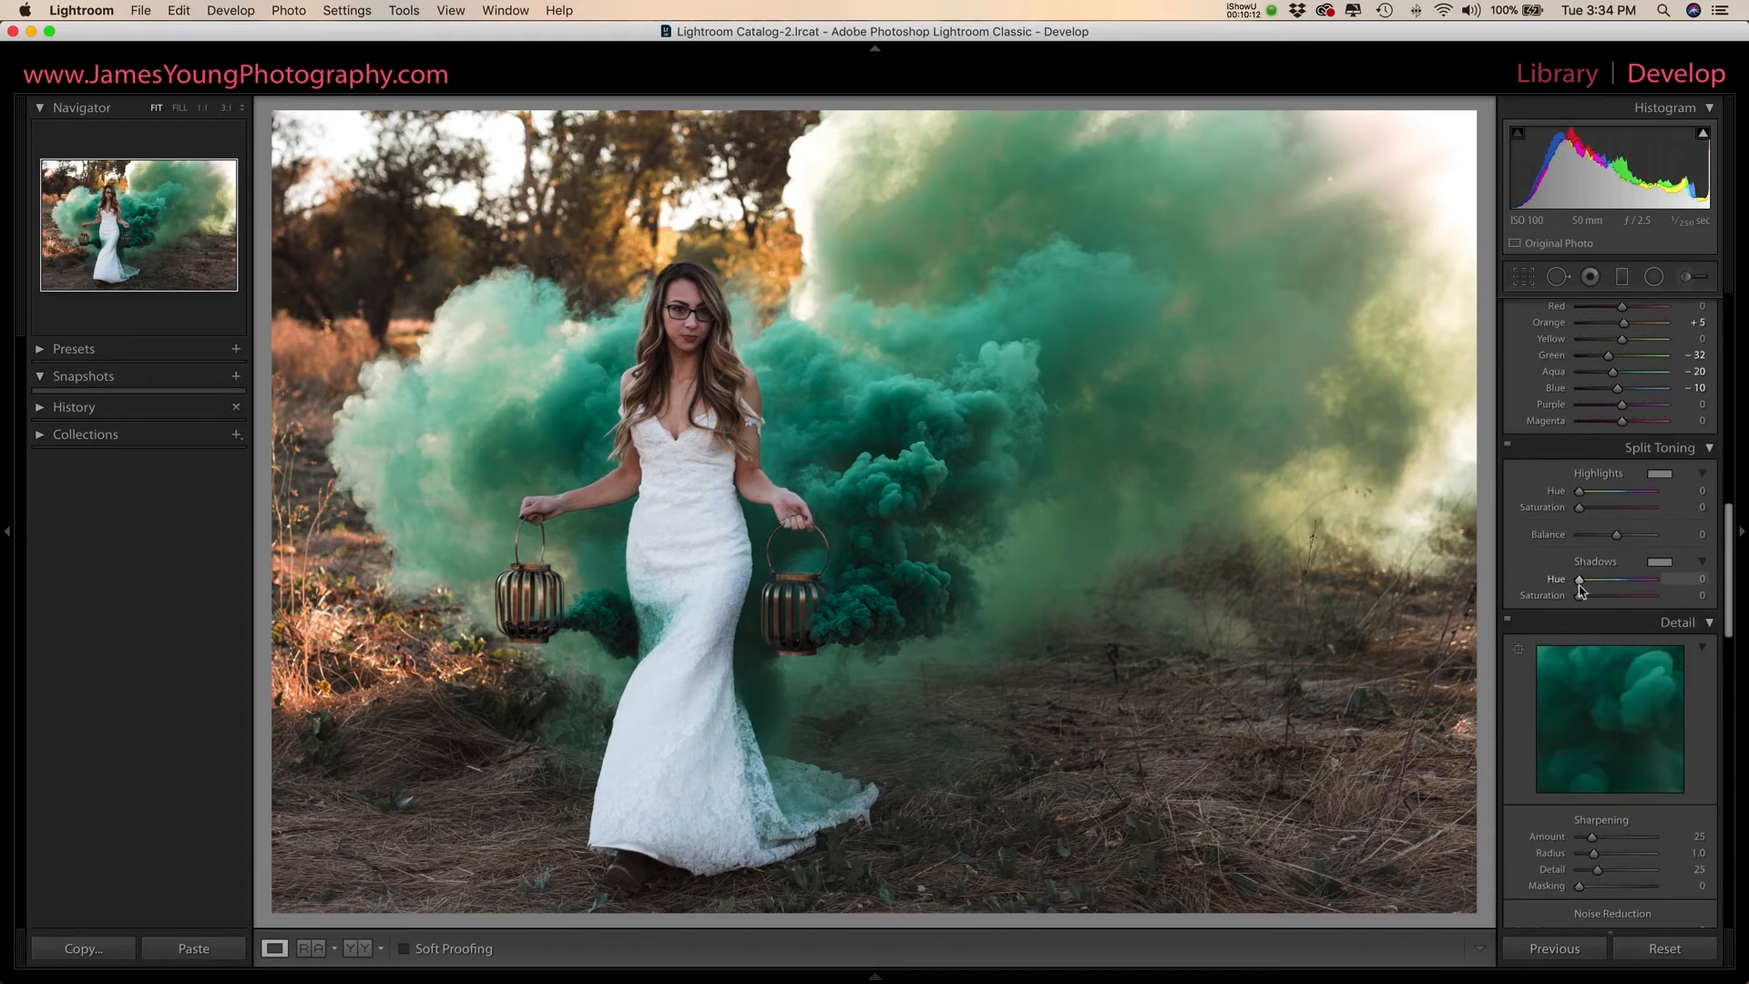
pyautogui.scroll(10, 1580, 591)
pyautogui.click(1508, 314)
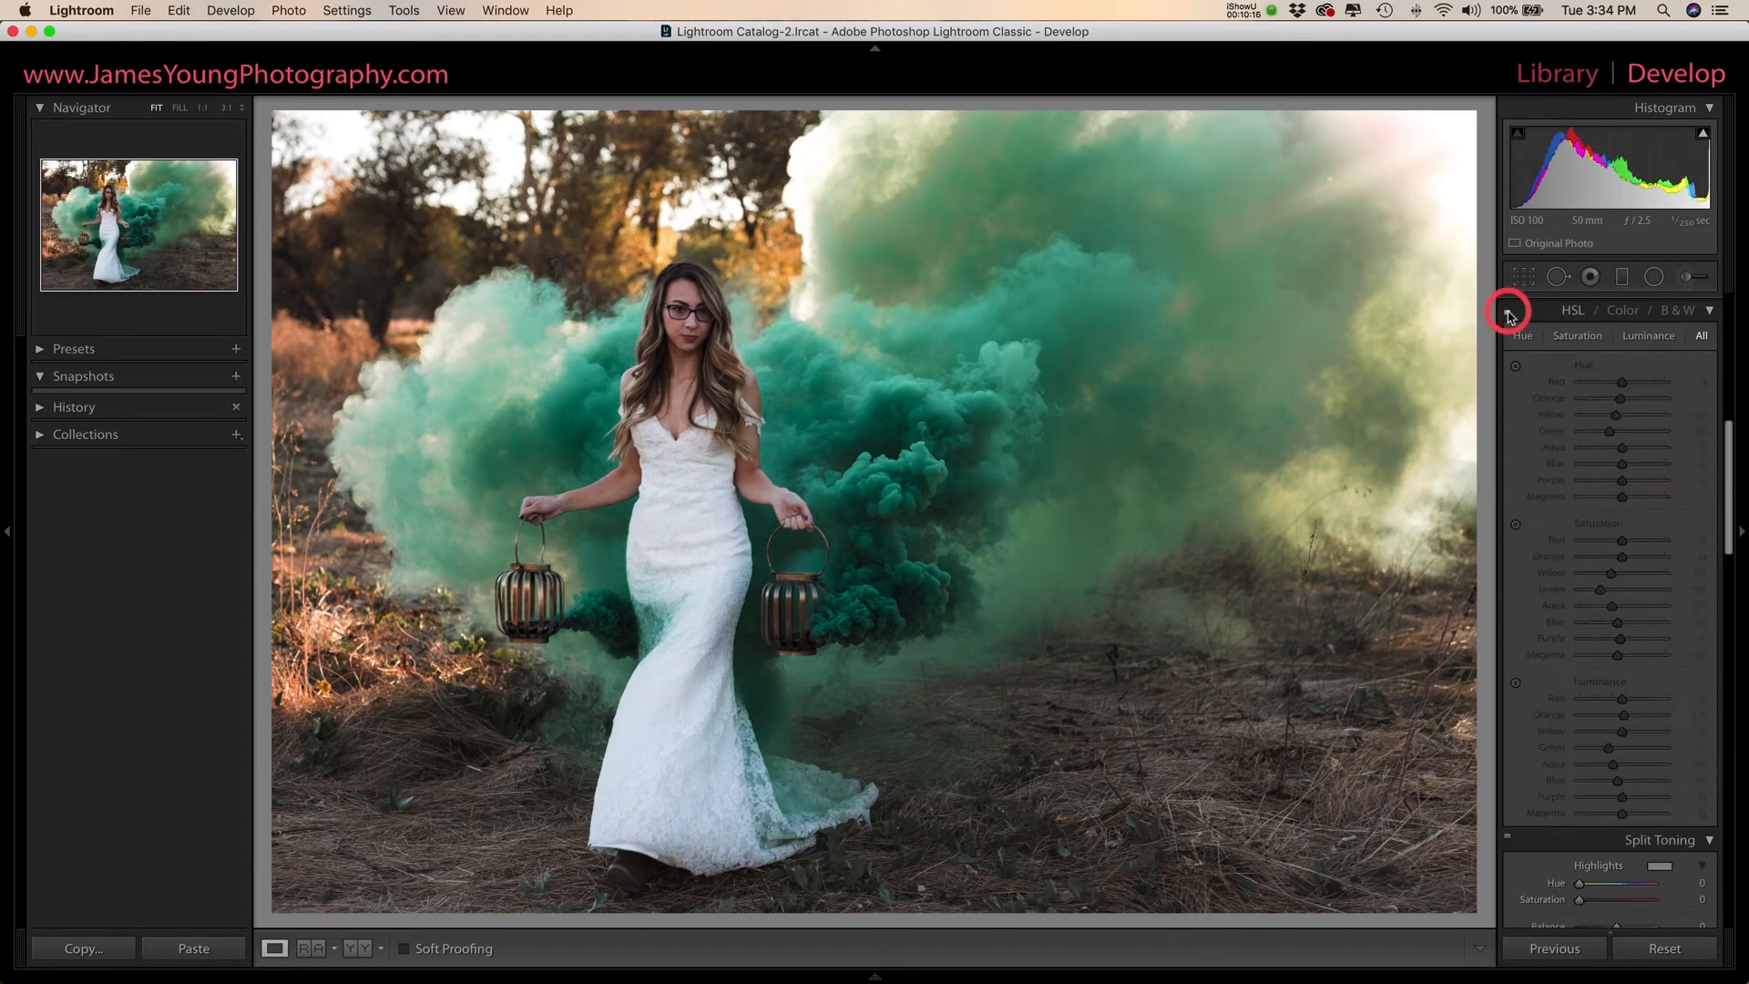
pyautogui.click(1508, 314)
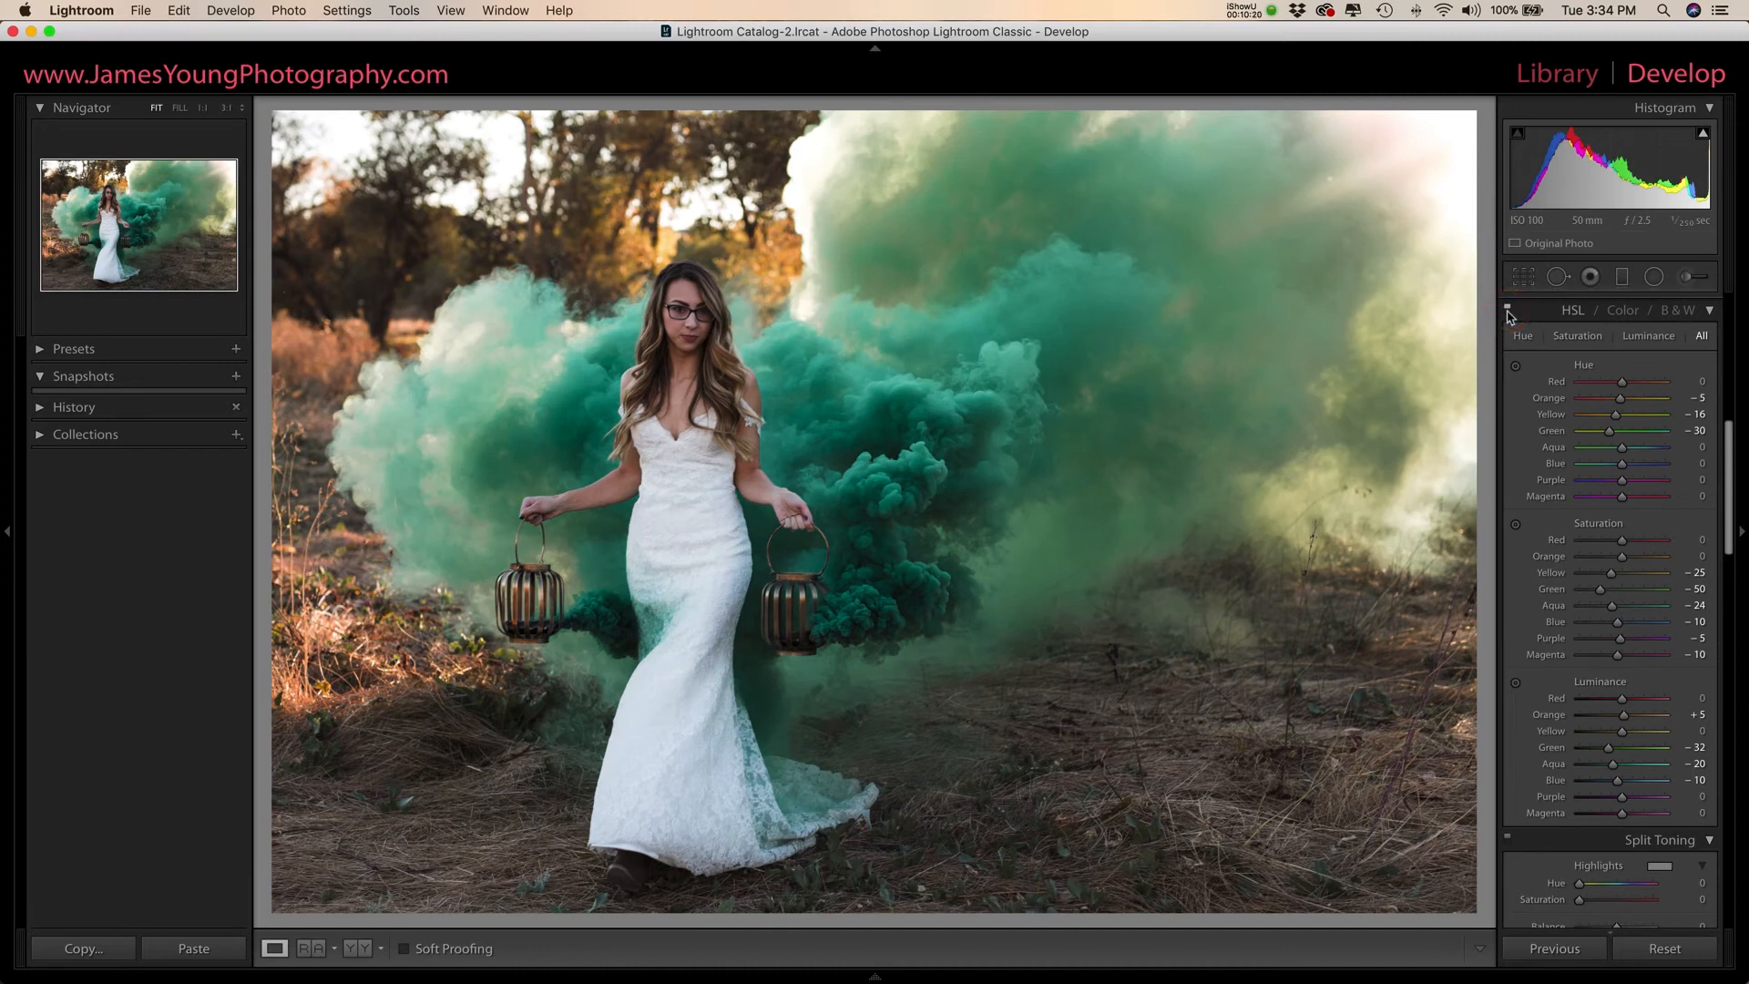
# - Set split toning to hue 45, saturation 10 for highlights and hue 50, saturation 5 for shadows, and compare with it off
pyautogui.scroll(-5, 1562, 493)
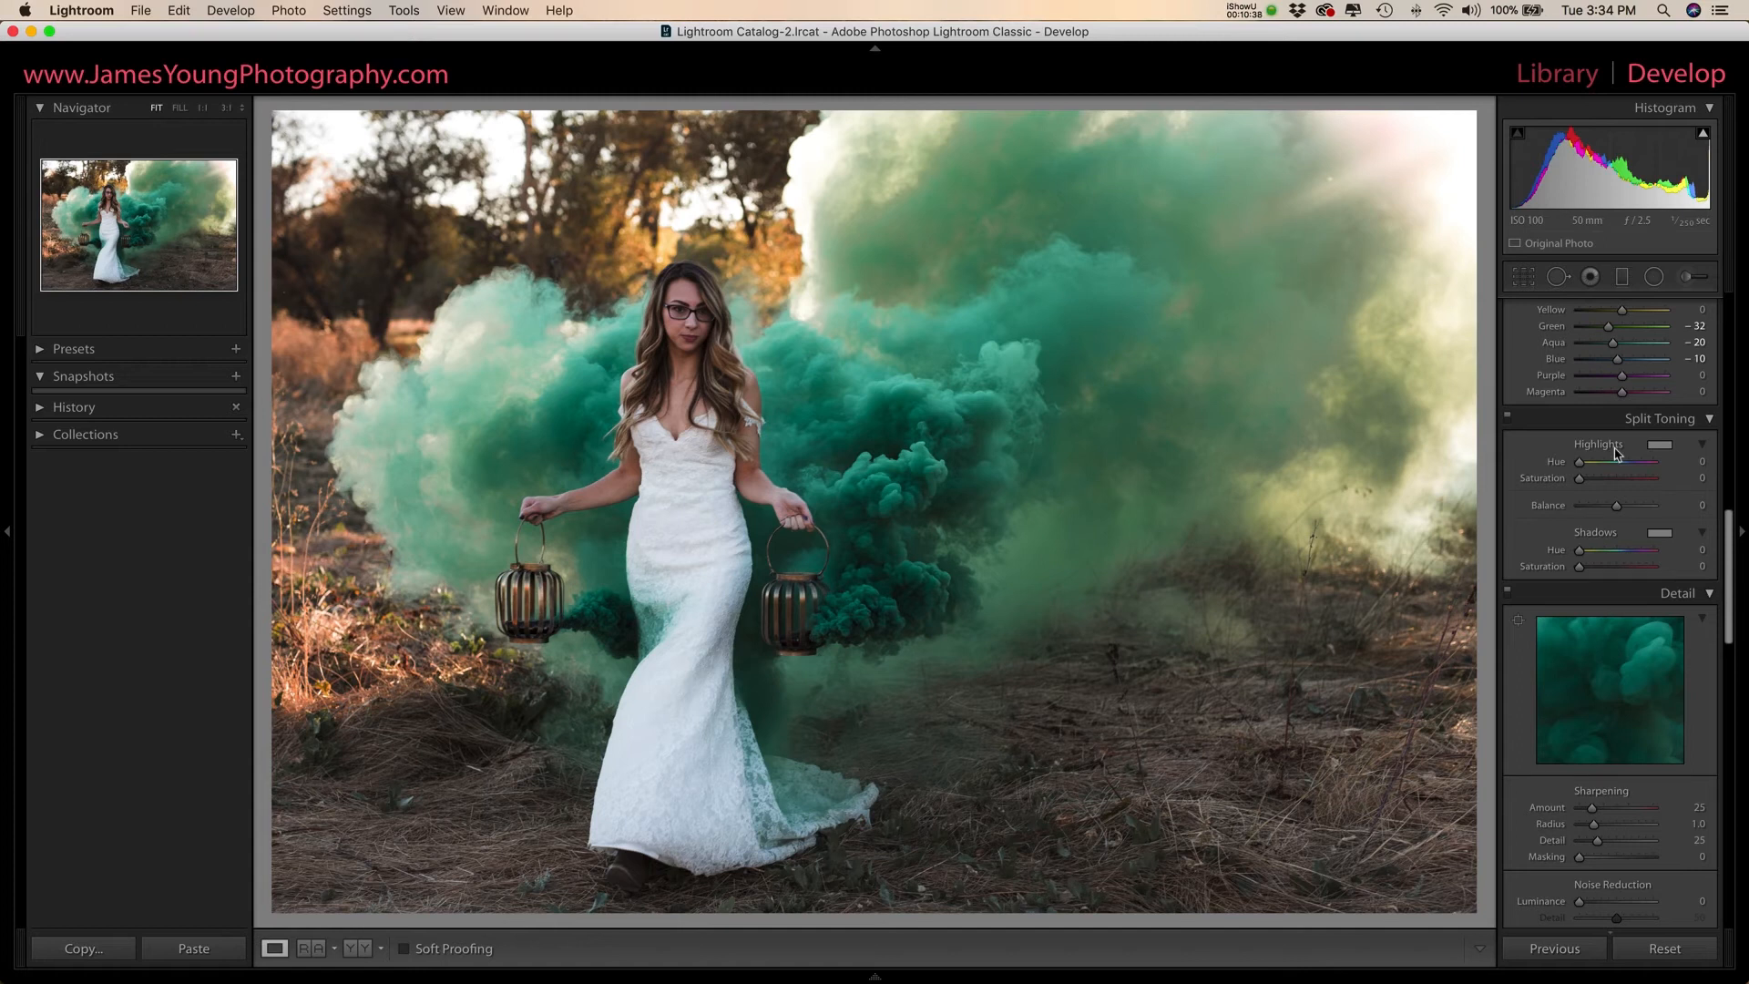
pyautogui.moveTo(1581, 462); pyautogui.dragTo(1586, 477)
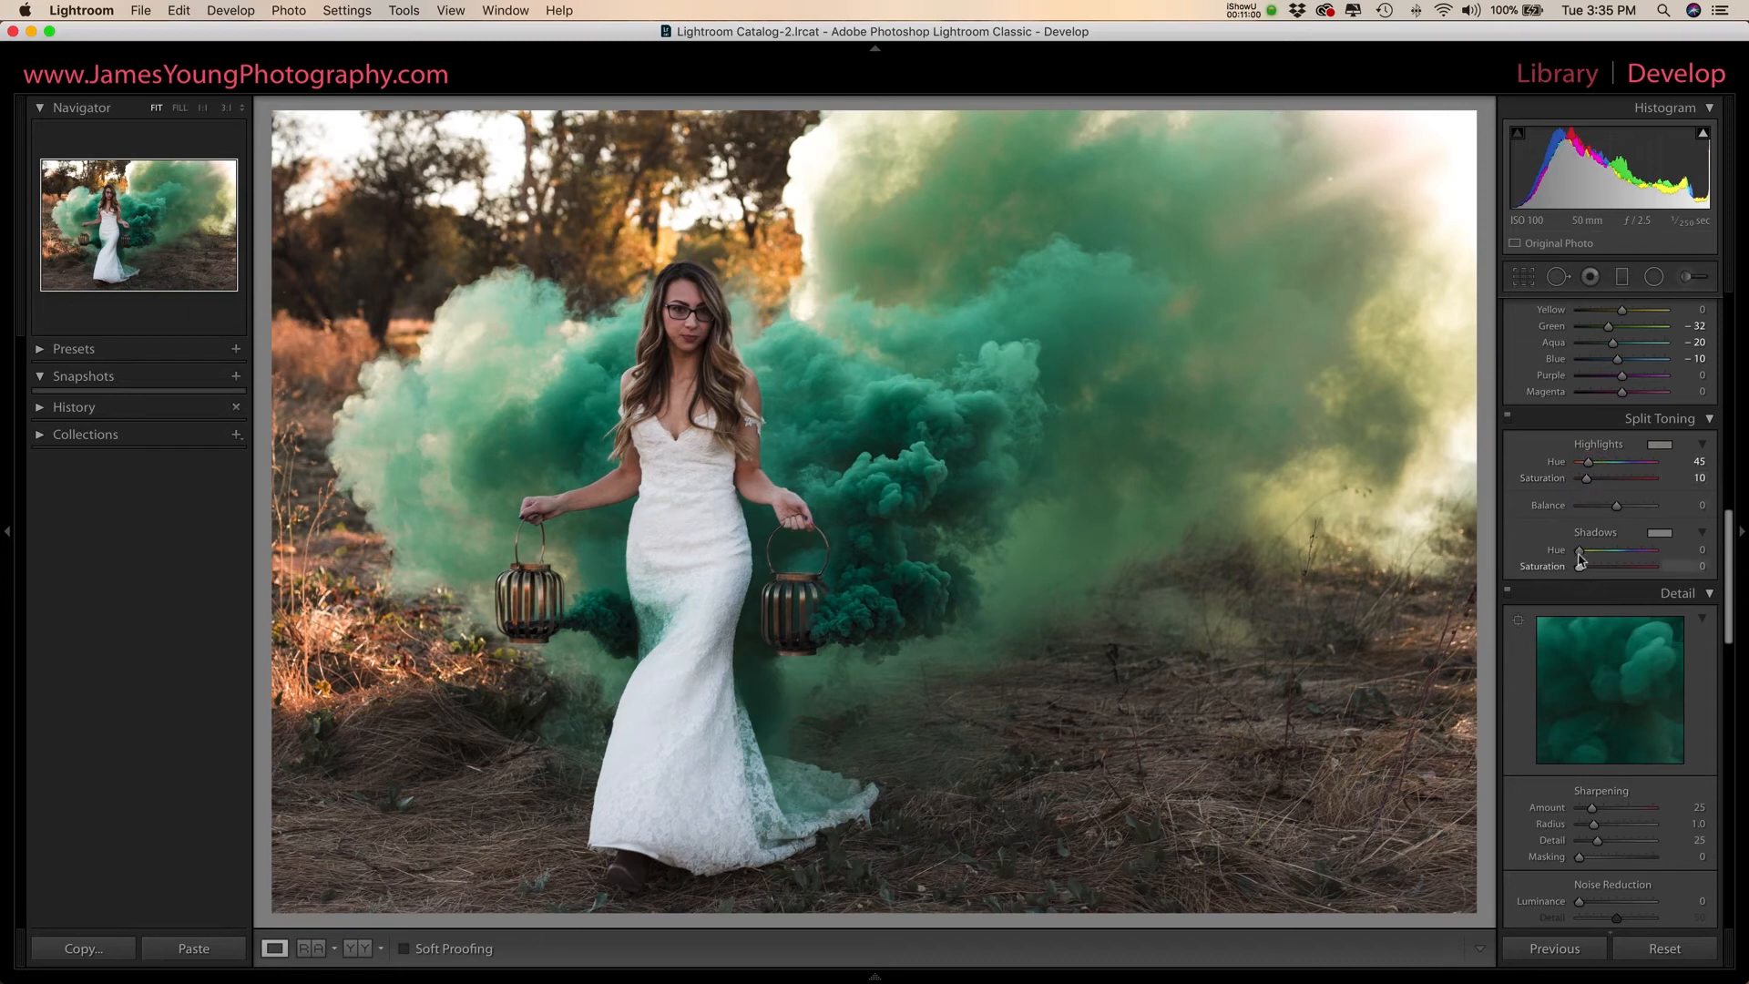
pyautogui.moveTo(1581, 551); pyautogui.dragTo(1592, 547)
pyautogui.press('Up')
pyautogui.click(1508, 421)
pyautogui.click(1508, 421)
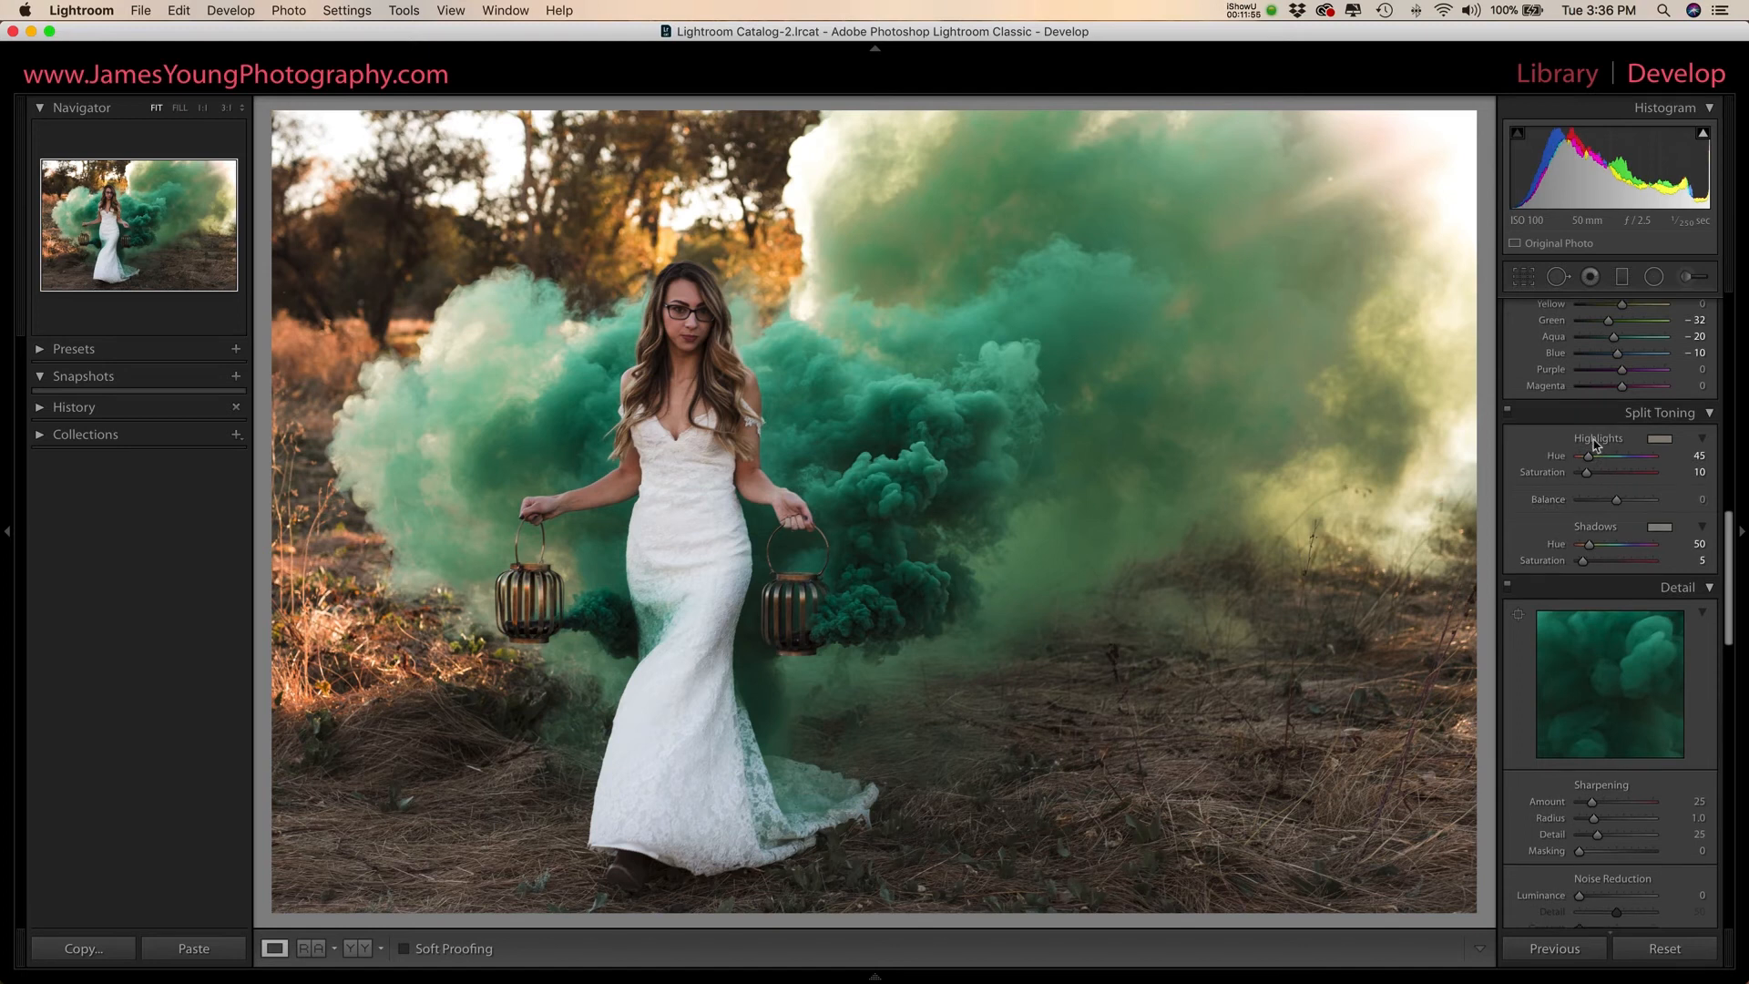
# - Calibrate Green Primary to hue +16, saturation −34 and Blue Primary to hue +4, saturation −10, and compare with the calibration off
pyautogui.scroll(-15, 1595, 444)
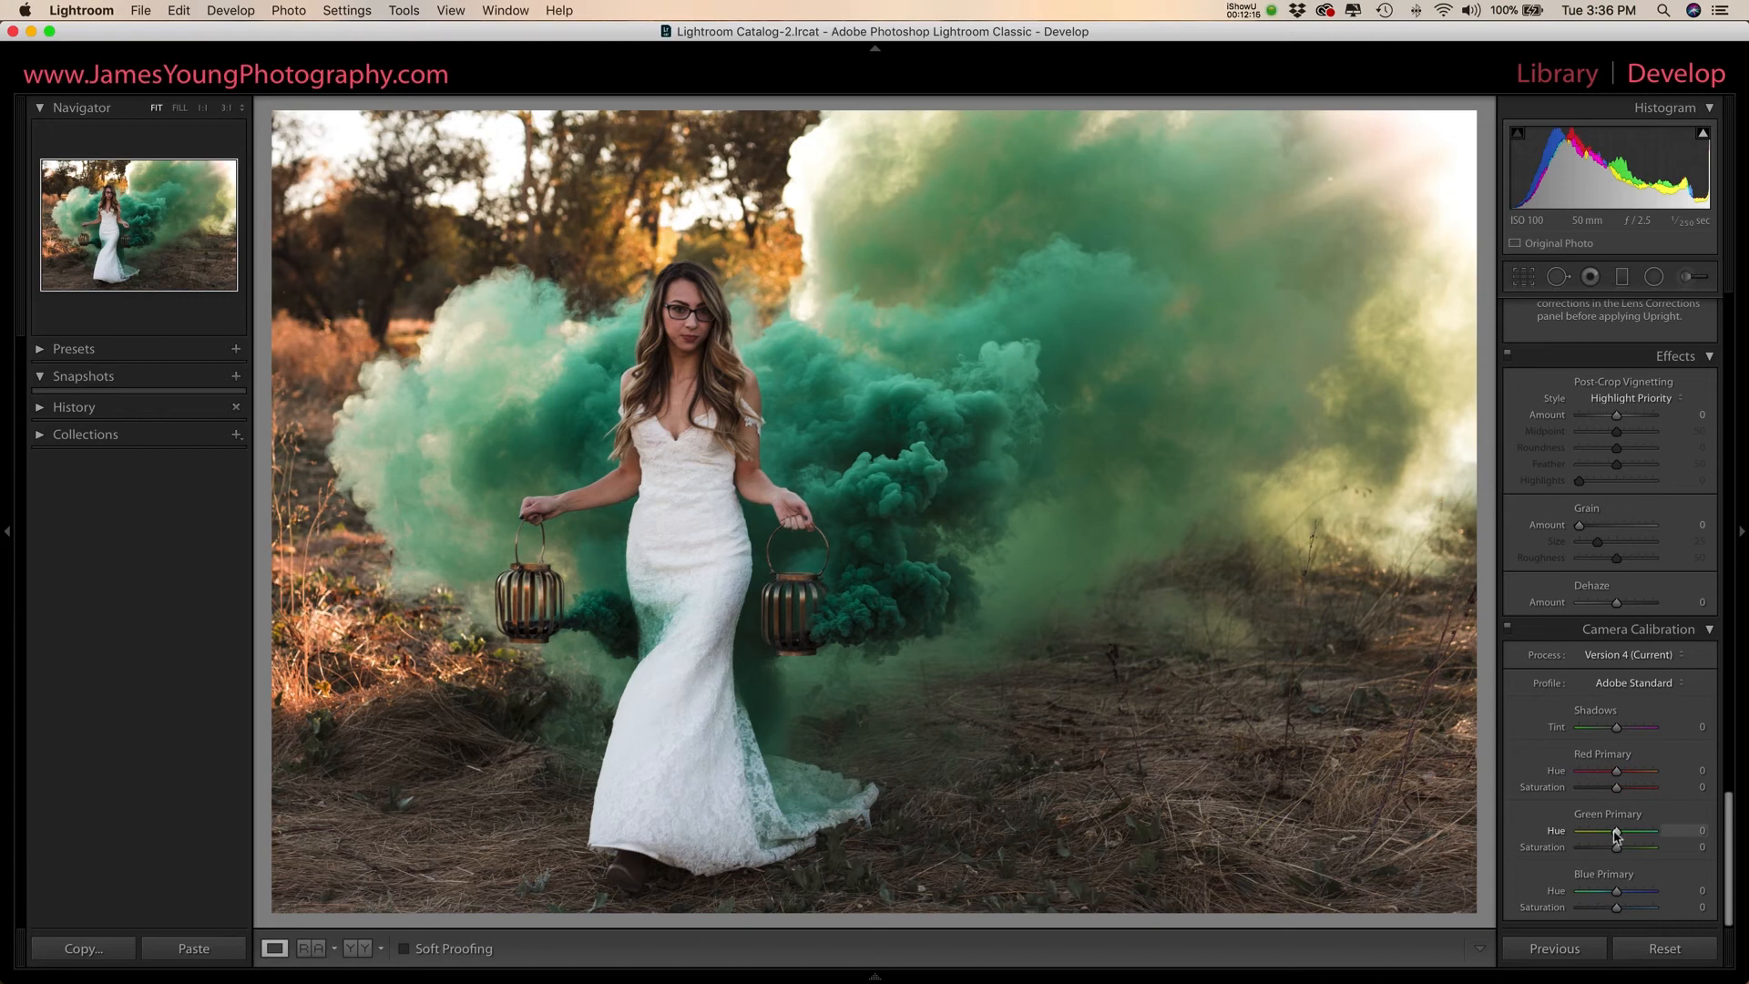
pyautogui.moveTo(1616, 834); pyautogui.dragTo(1621, 832)
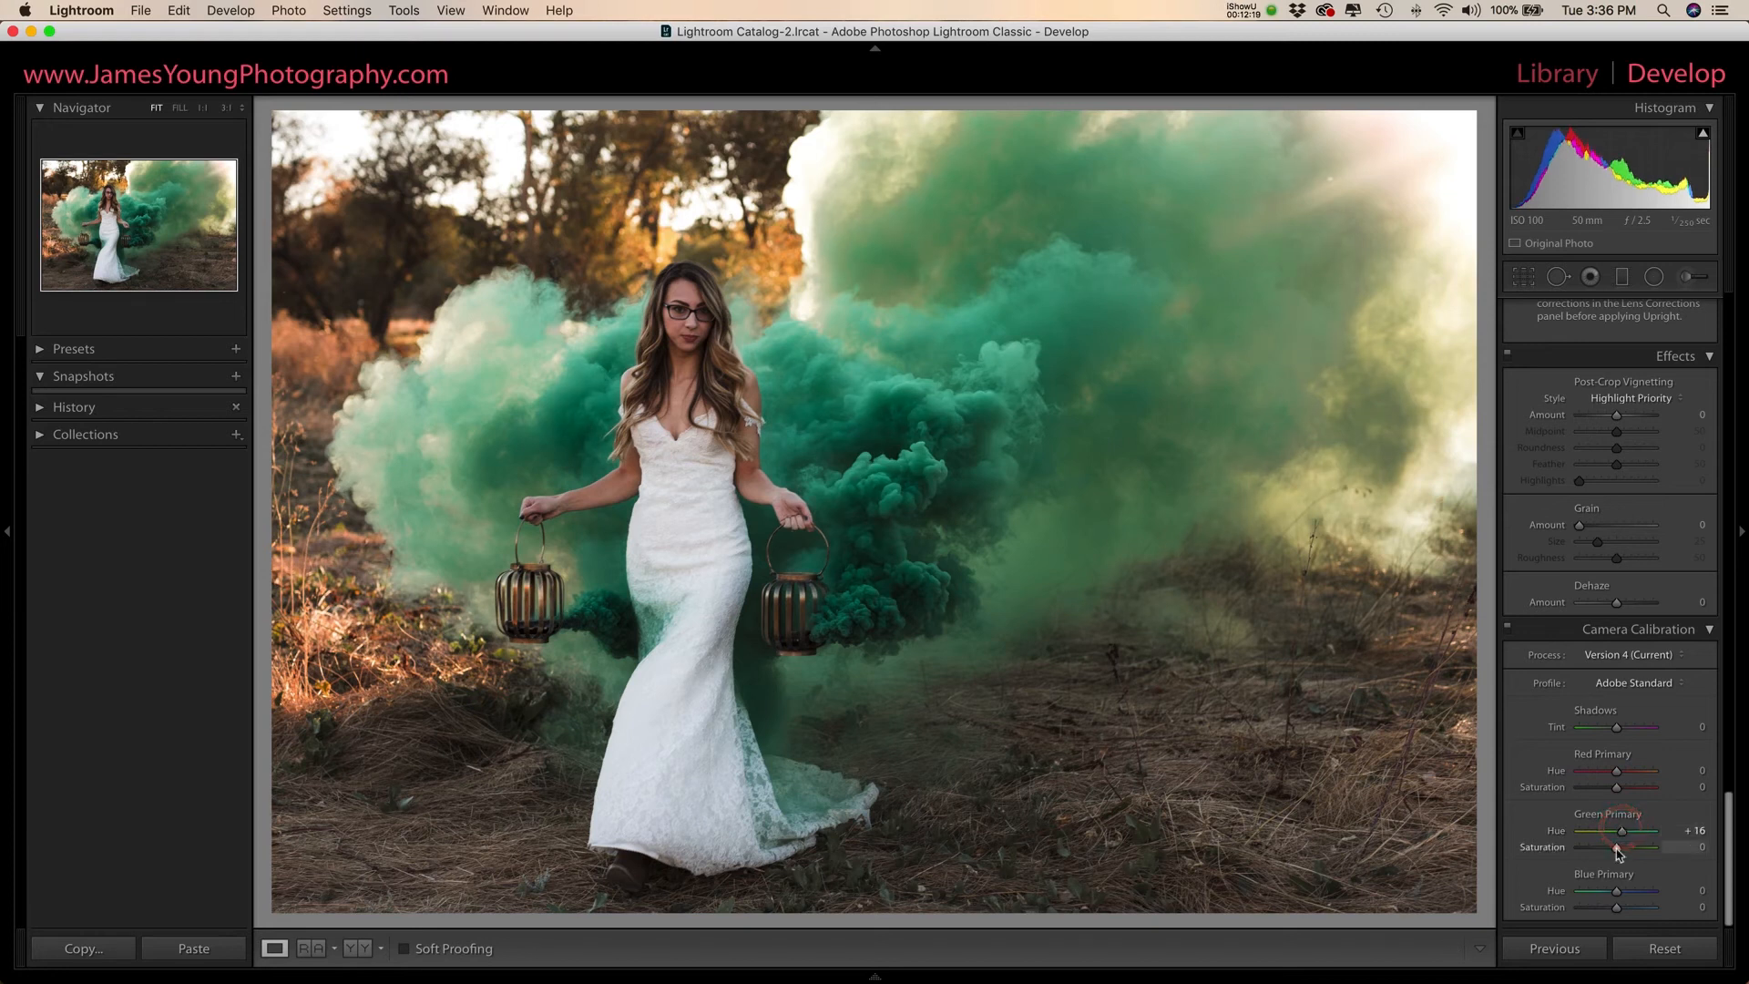
pyautogui.moveTo(1618, 854); pyautogui.dragTo(1606, 859)
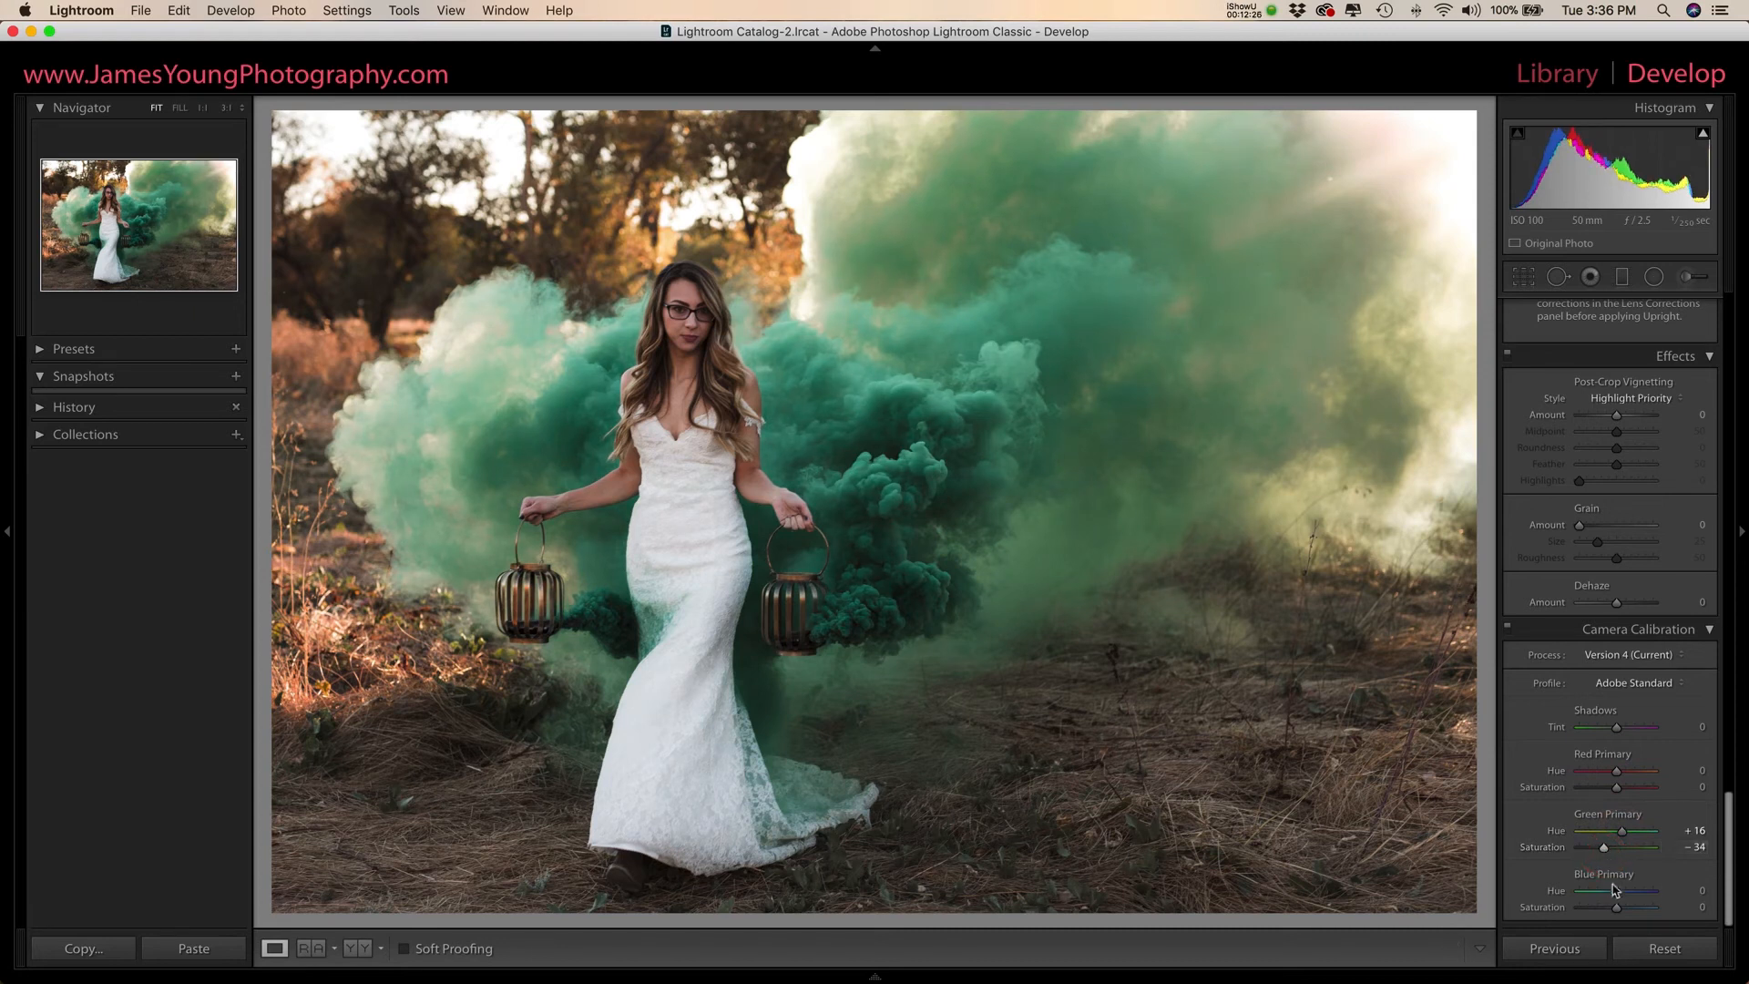
pyautogui.moveTo(1616, 891); pyautogui.dragTo(1615, 916)
pyautogui.click(1508, 631)
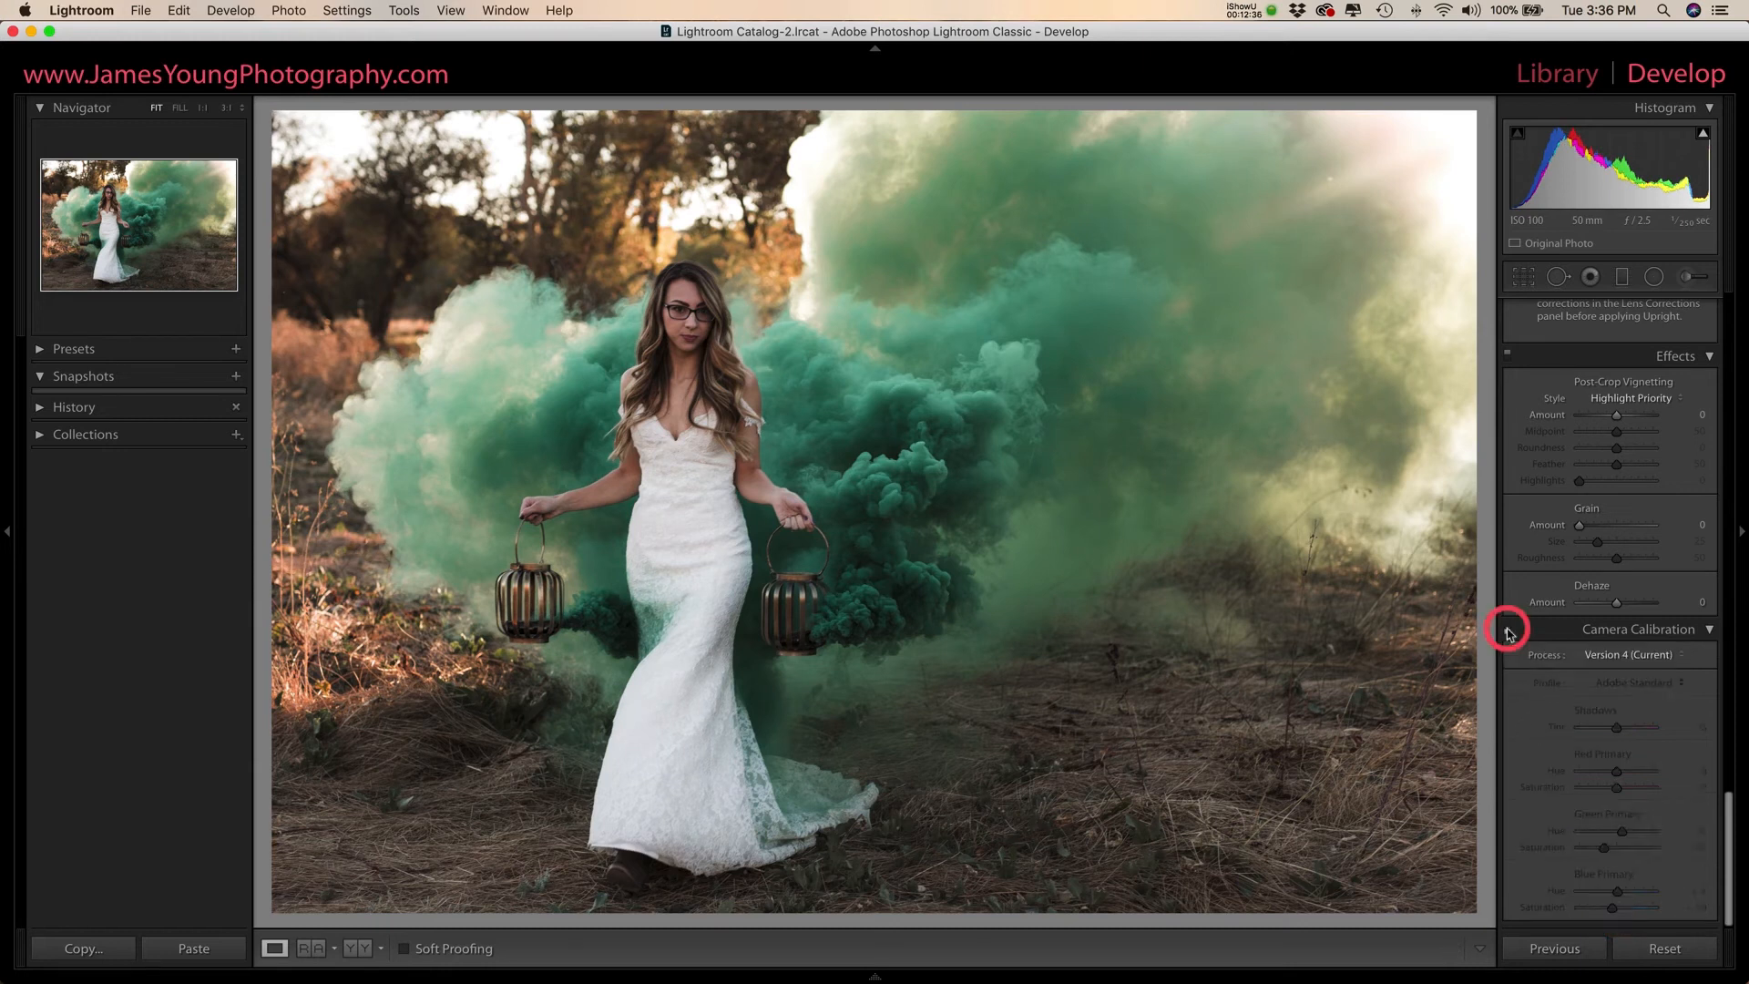
pyautogui.click(1508, 631)
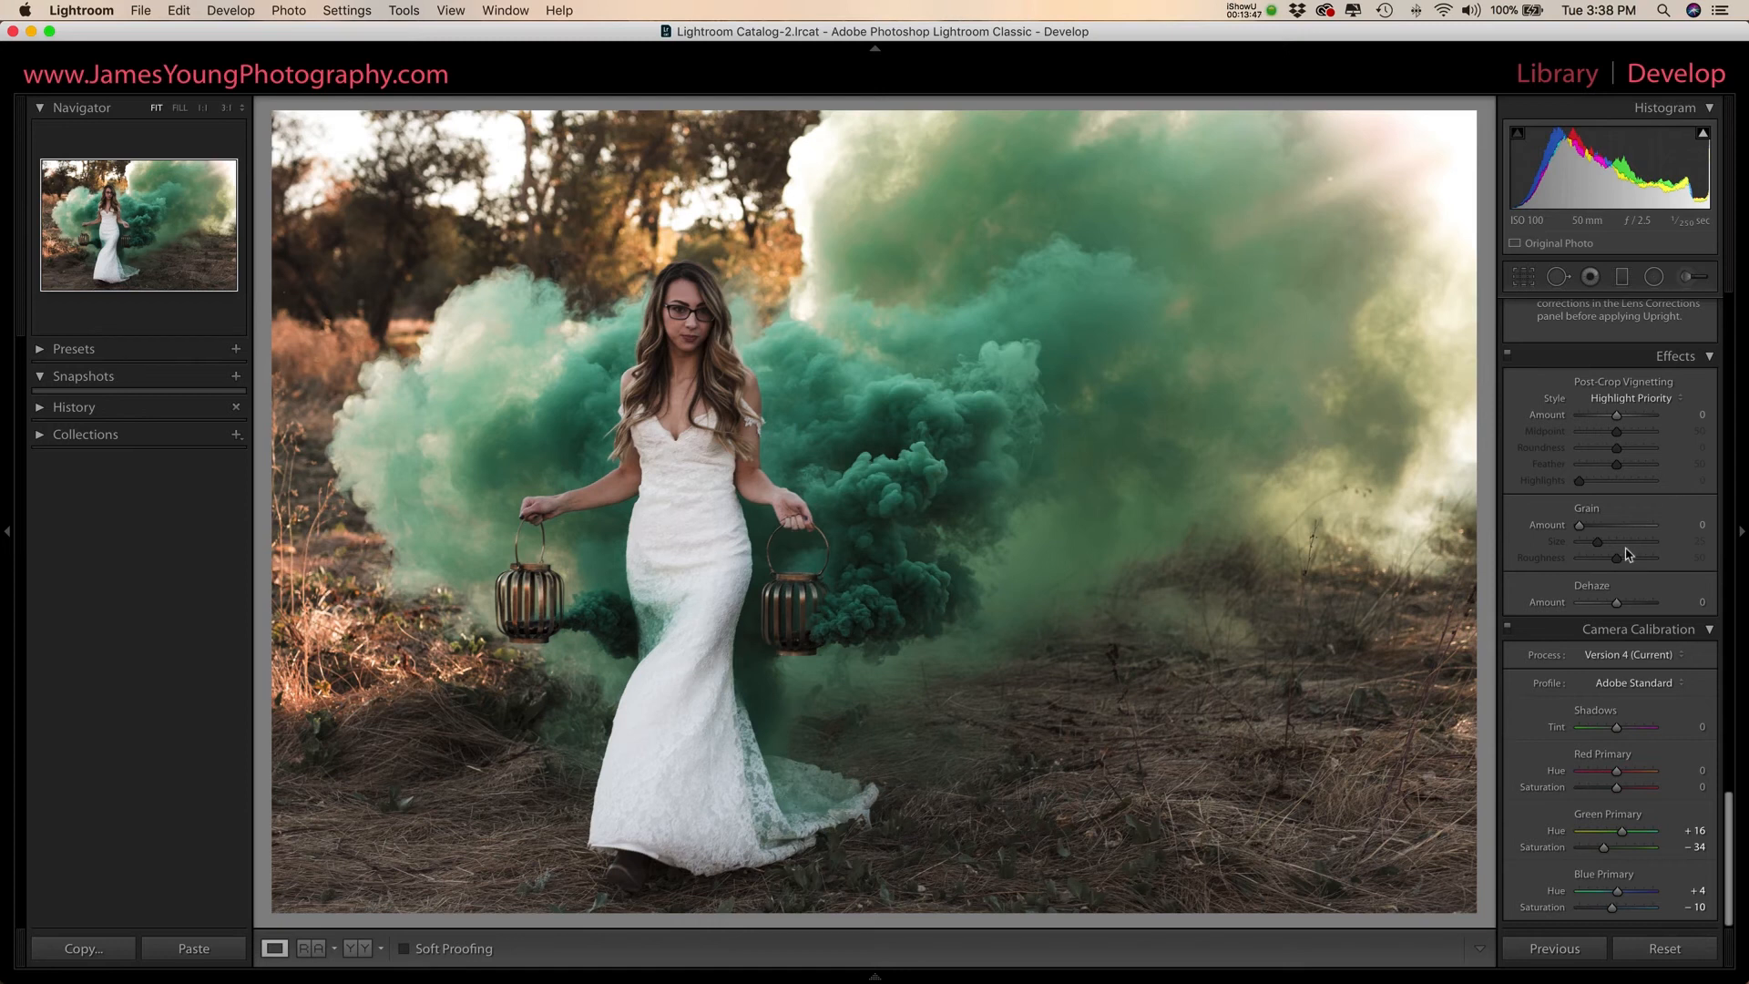
# - Raise the midpoint of the RGB tone curve to about 50.2 / 56.9 % to brighten the midtones
pyautogui.scroll(10, 1629, 553)
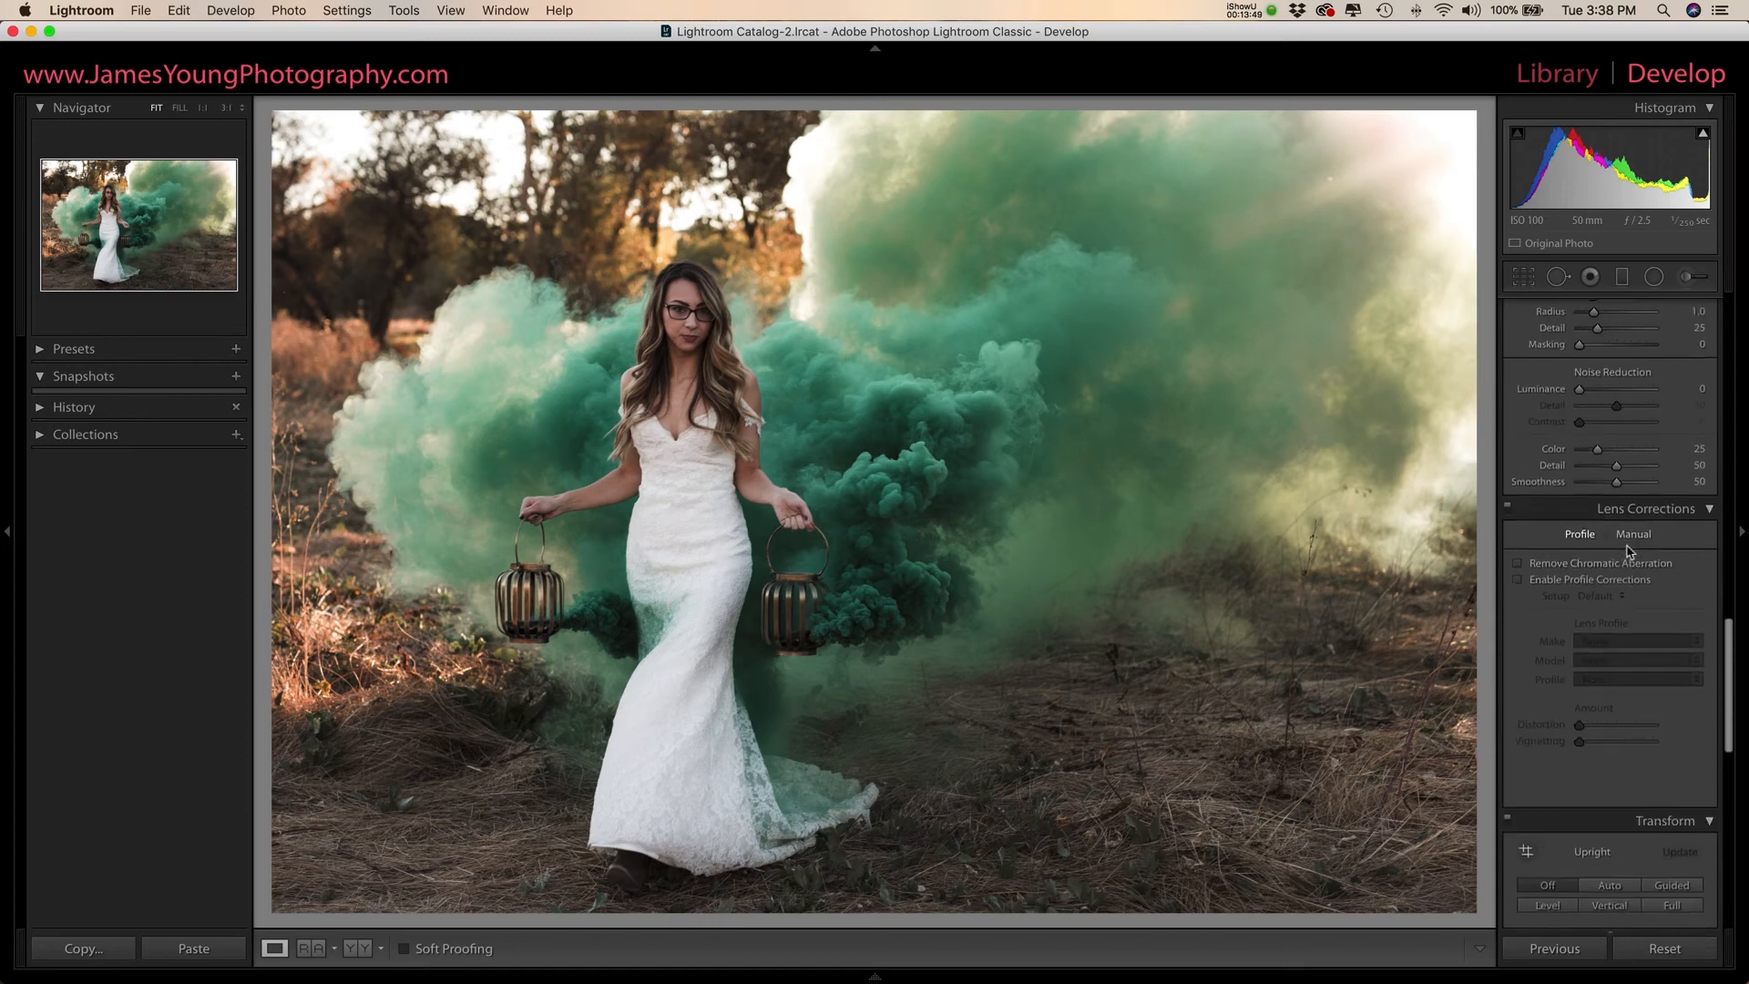
pyautogui.scroll(10, 1629, 552)
pyautogui.scroll(10, 1629, 552)
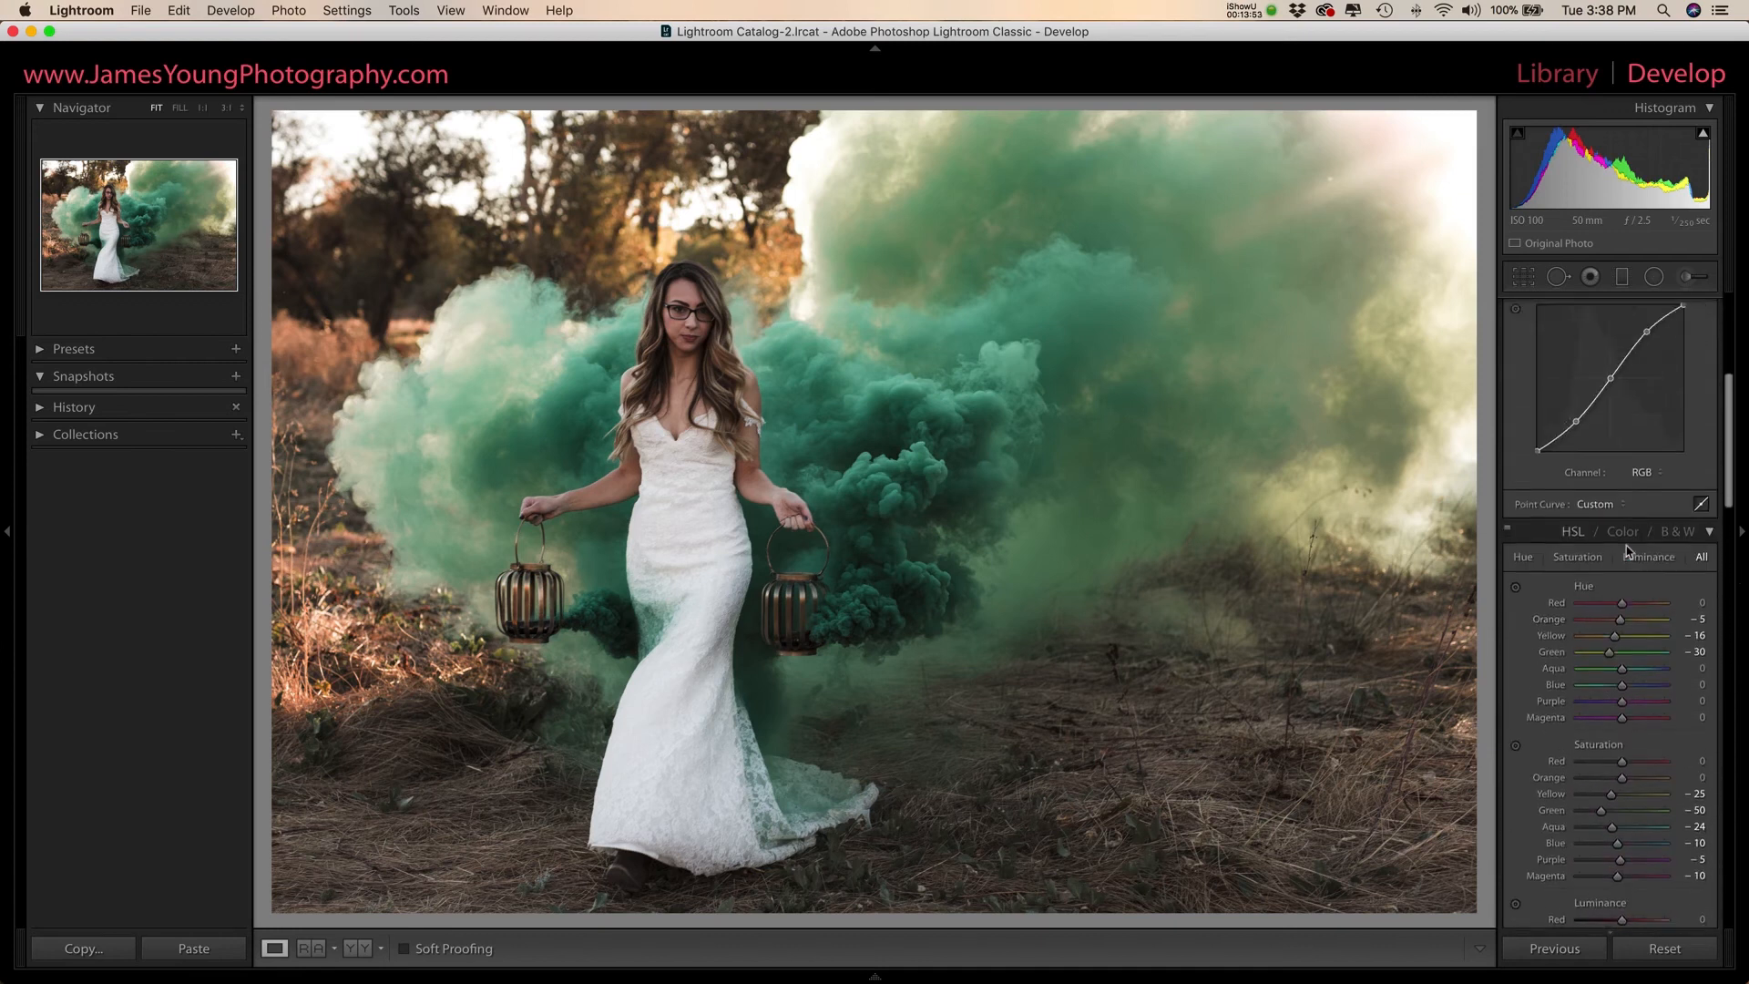
pyautogui.scroll(3, 1629, 552)
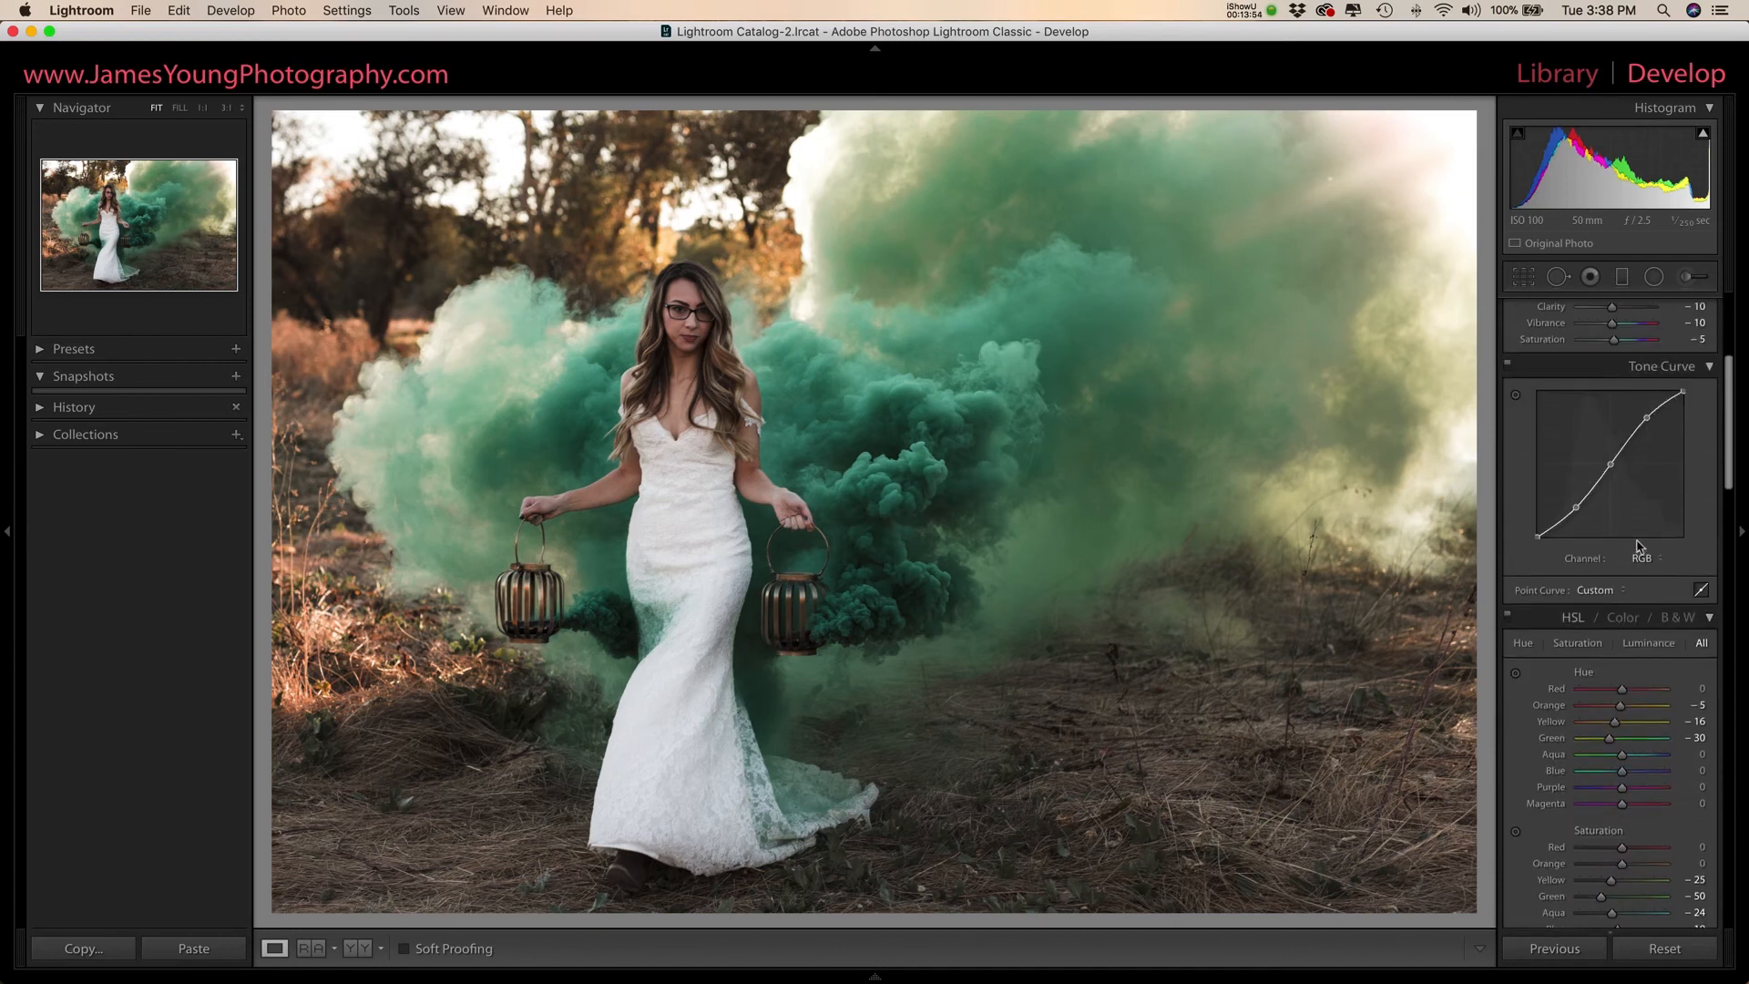
pyautogui.click(1611, 466)
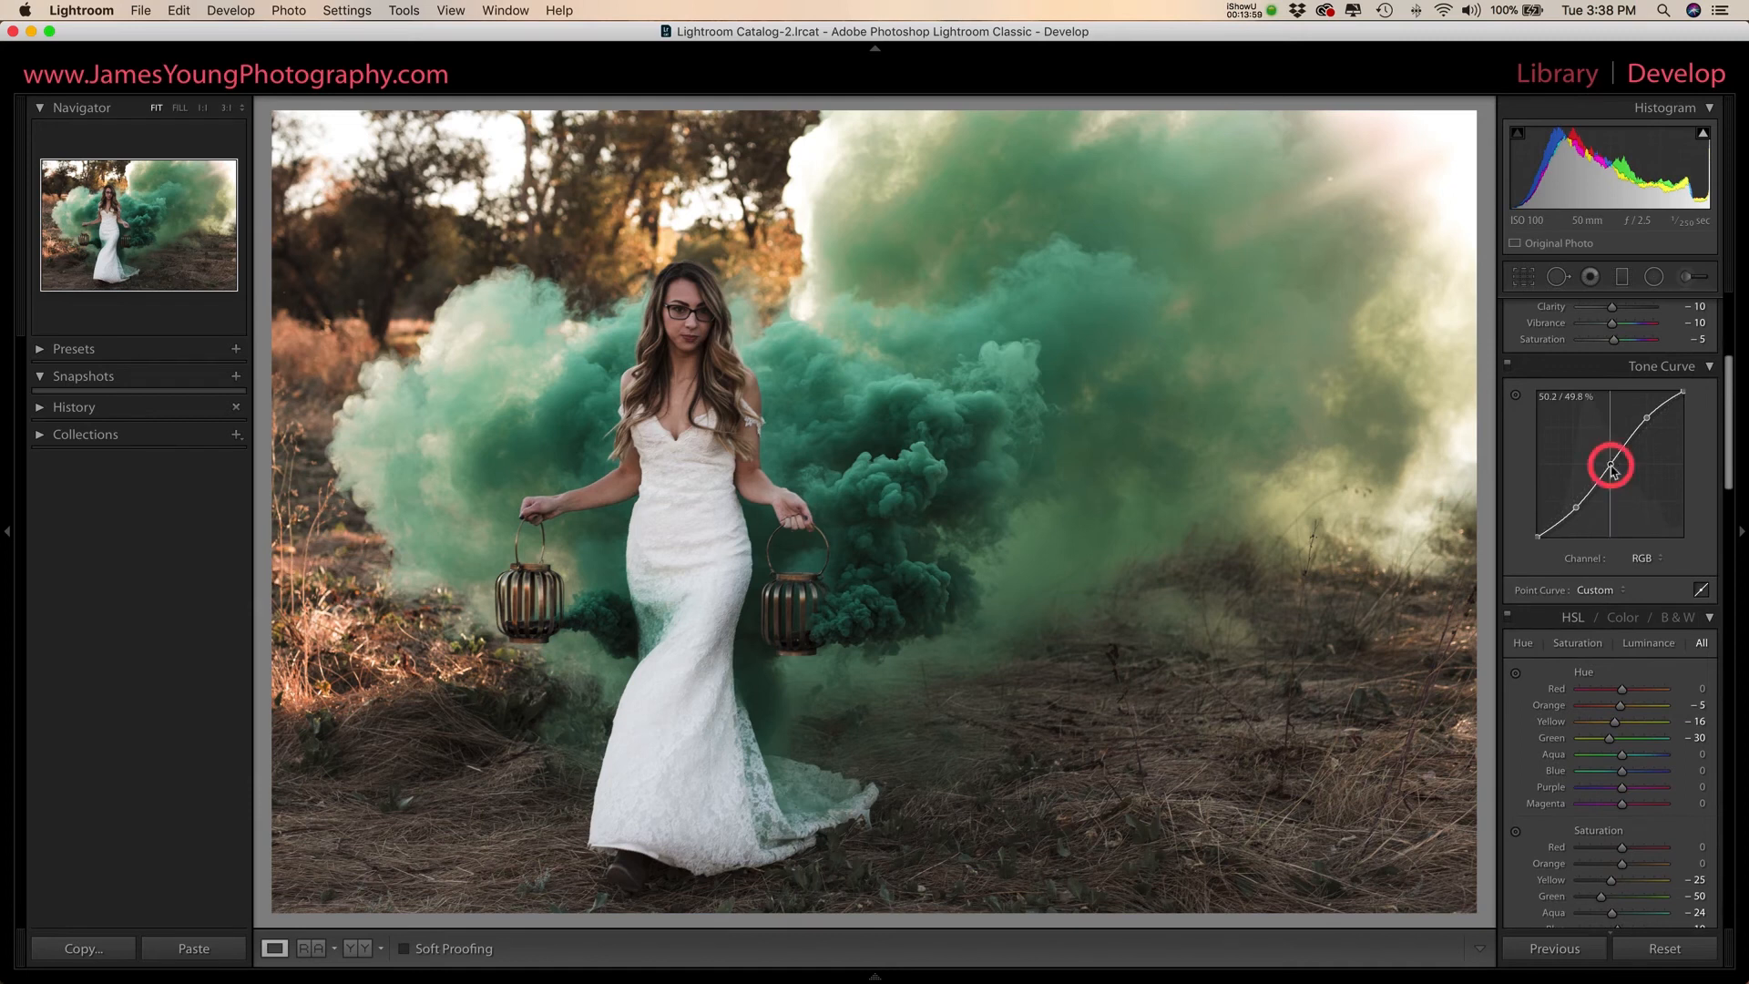
pyautogui.moveTo(1611, 468); pyautogui.dragTo(1611, 456)
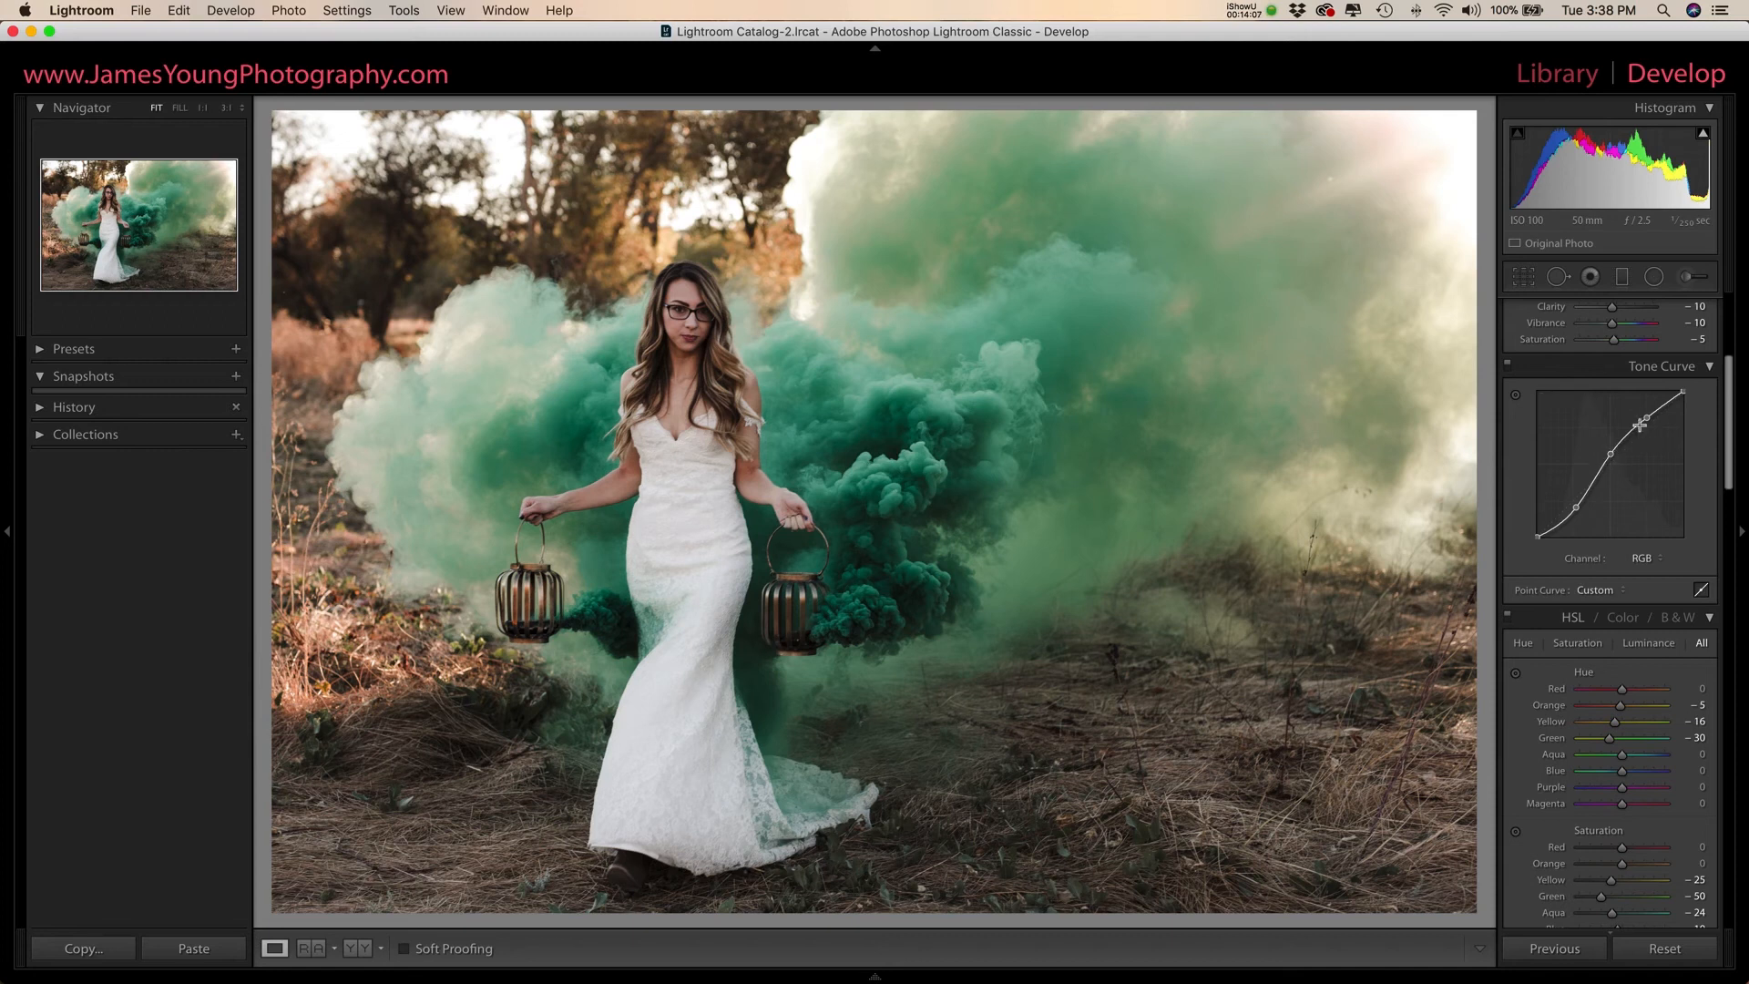
# - Add a graduated filter with reset effect settings and Dehaze 29, running from the photo's upper-right corner diagonally through the smoke
pyautogui.scroll(1, 1646, 428)
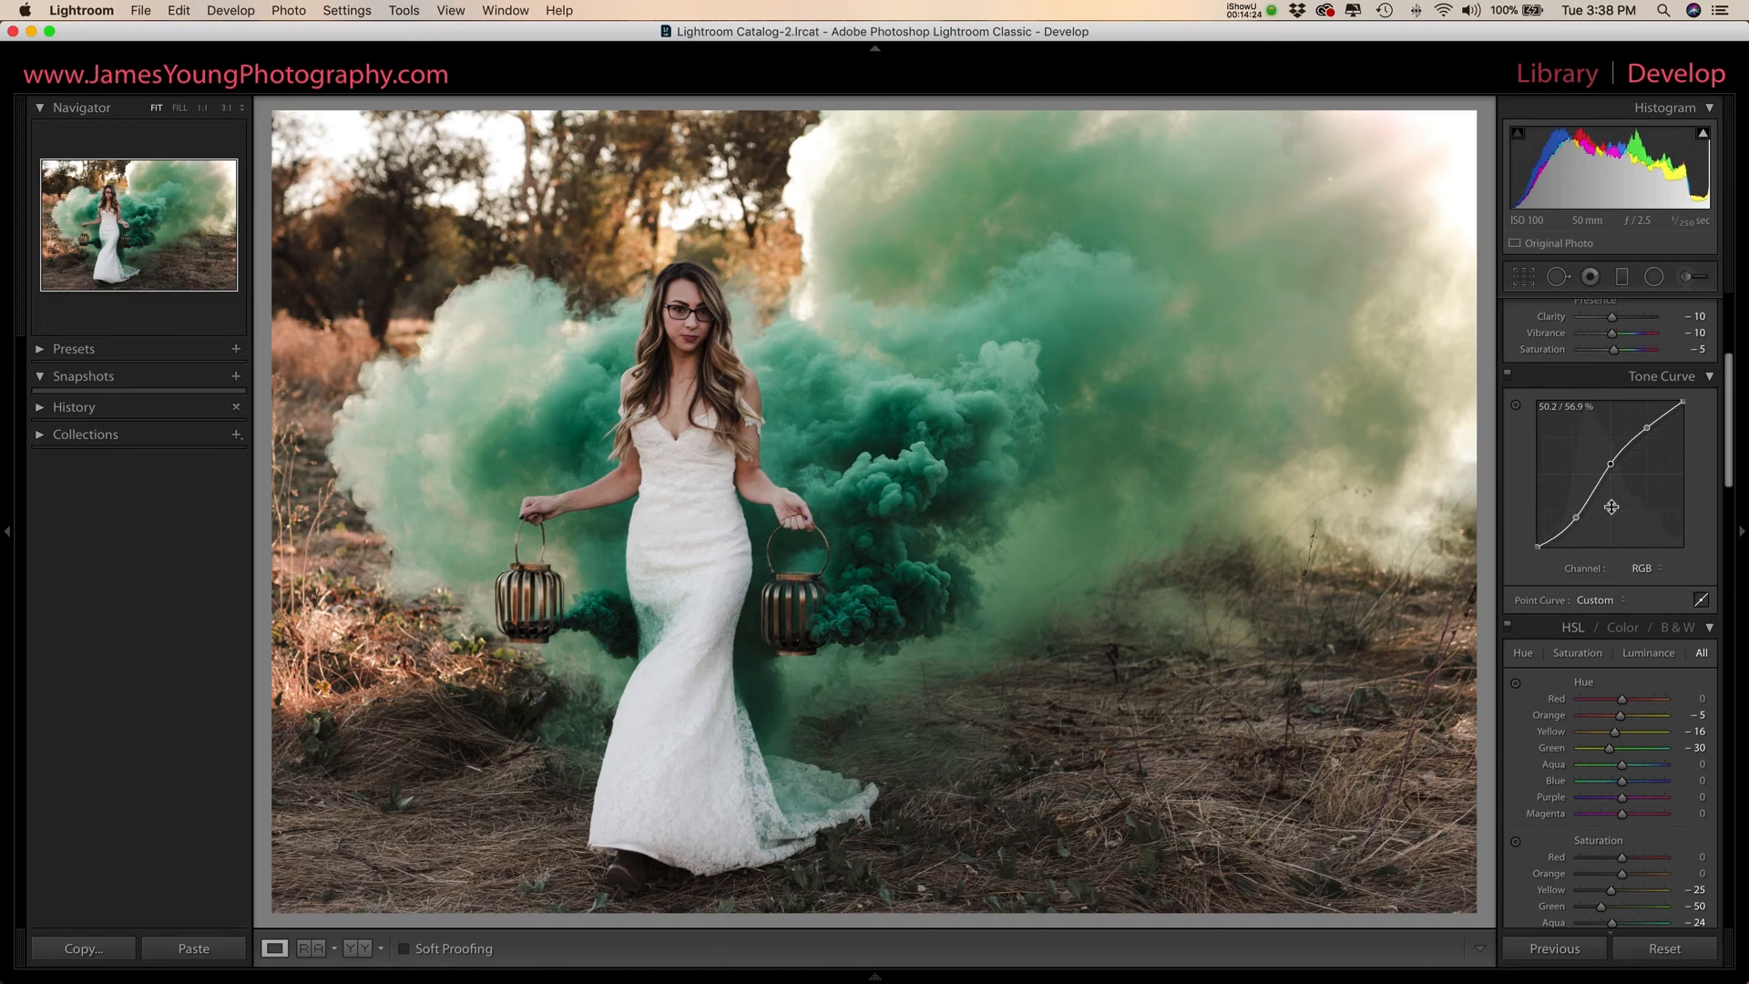
pyautogui.scroll(5, 1612, 506)
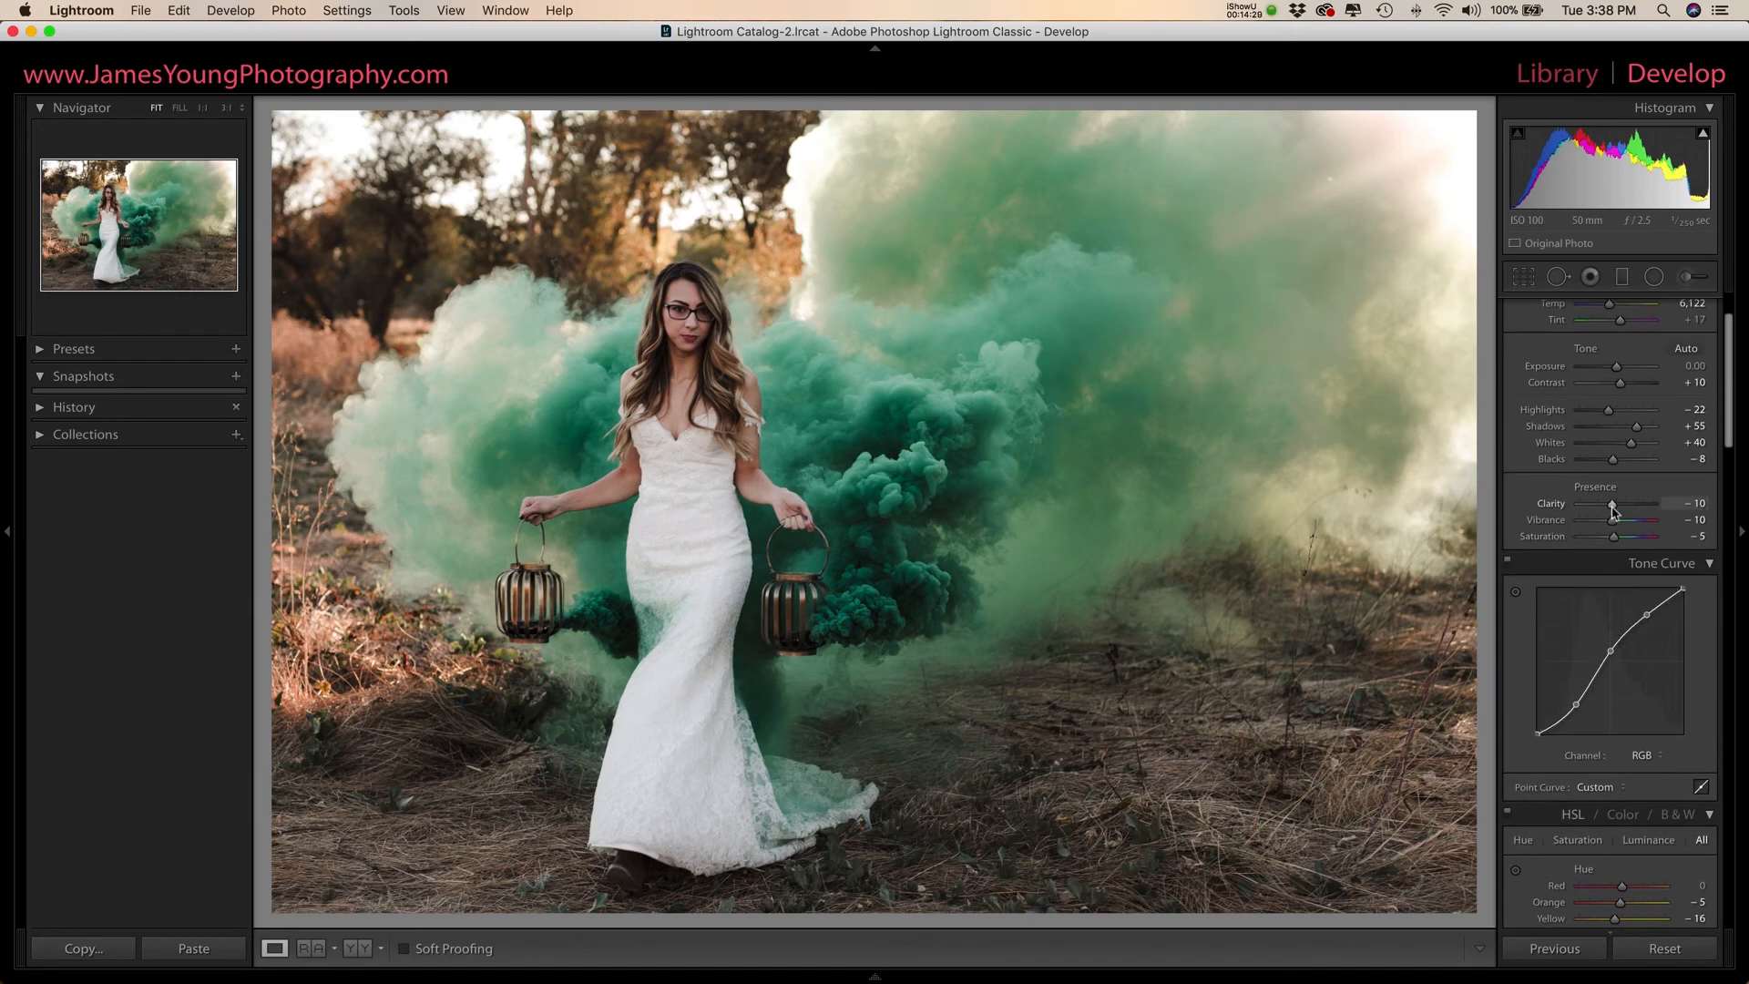
pyautogui.click(1624, 281)
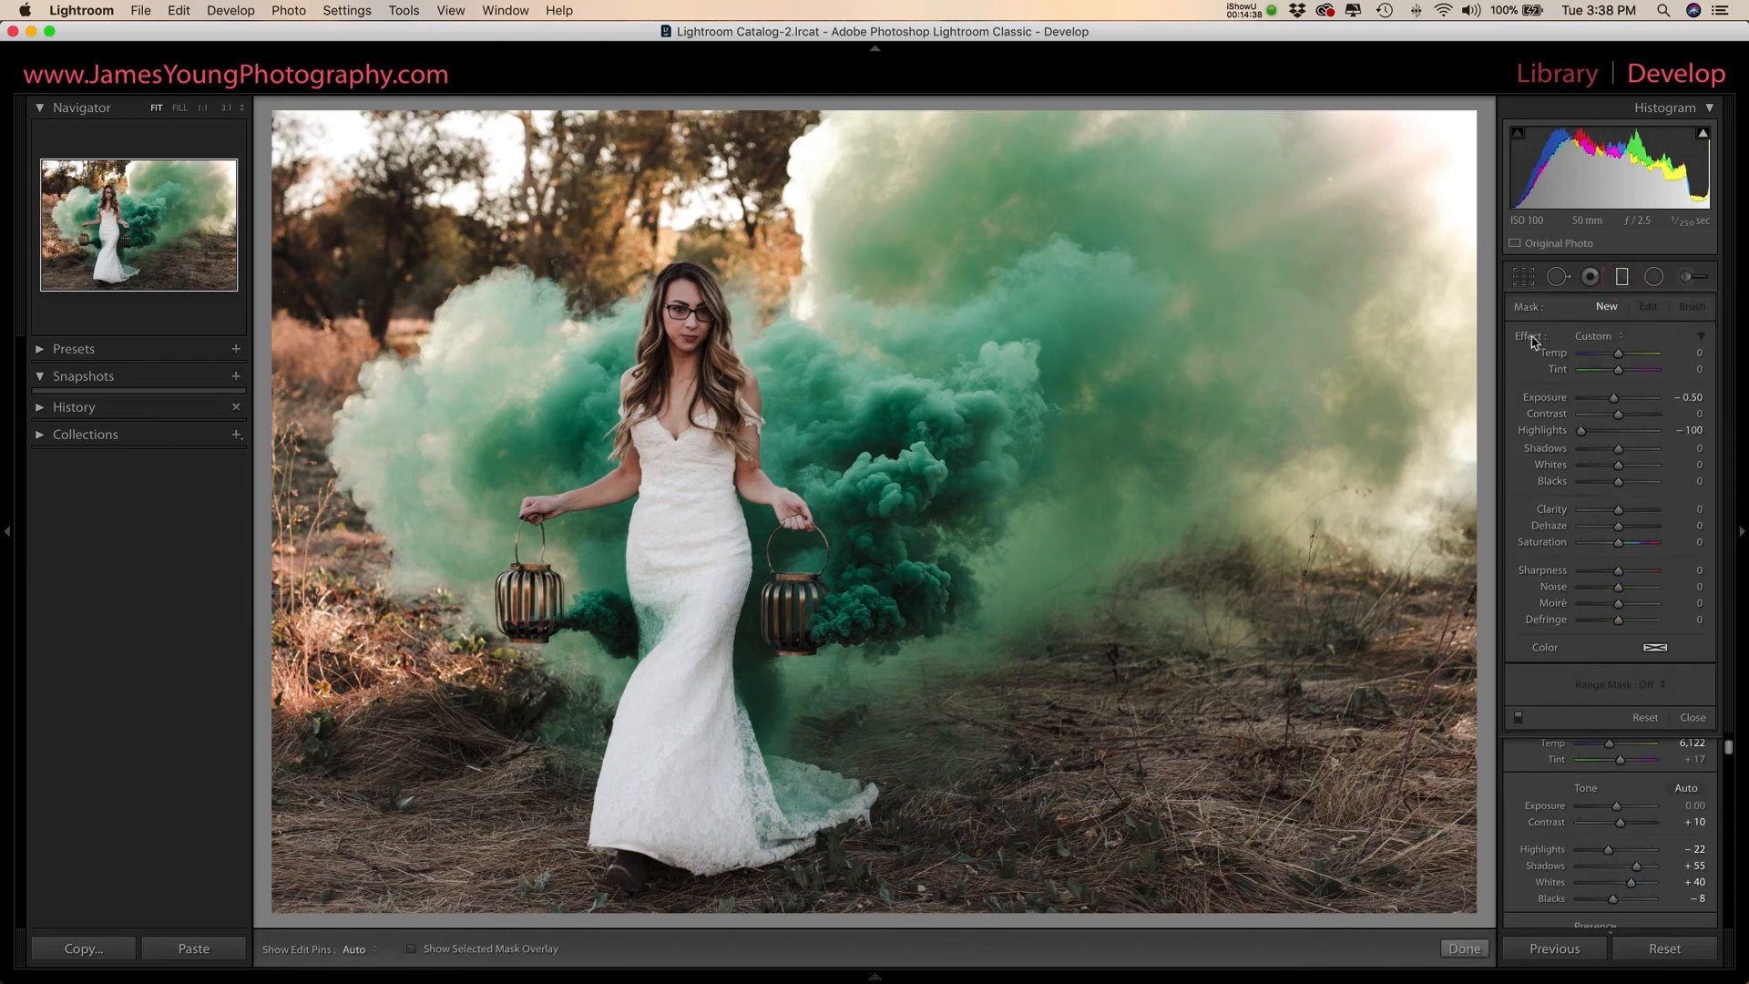
pyautogui.doubleClick(1527, 337)
pyautogui.moveTo(1618, 526); pyautogui.dragTo(1630, 527)
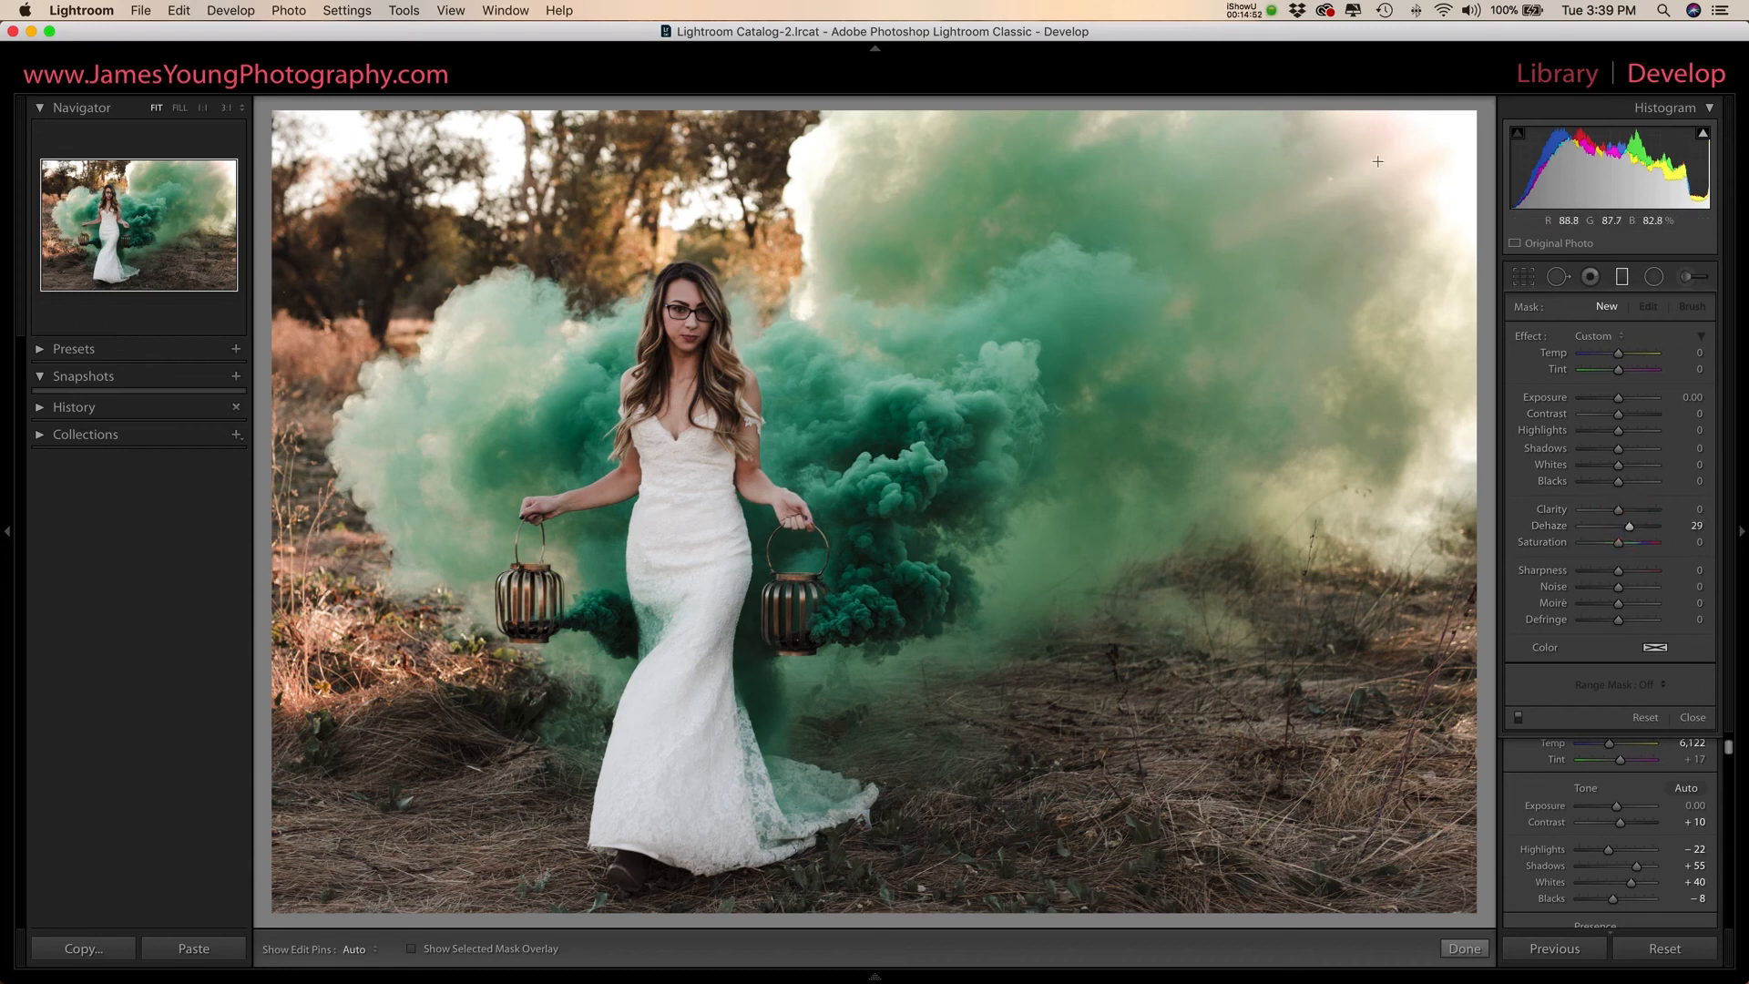
pyautogui.moveTo(1388, 146); pyautogui.dragTo(865, 496)
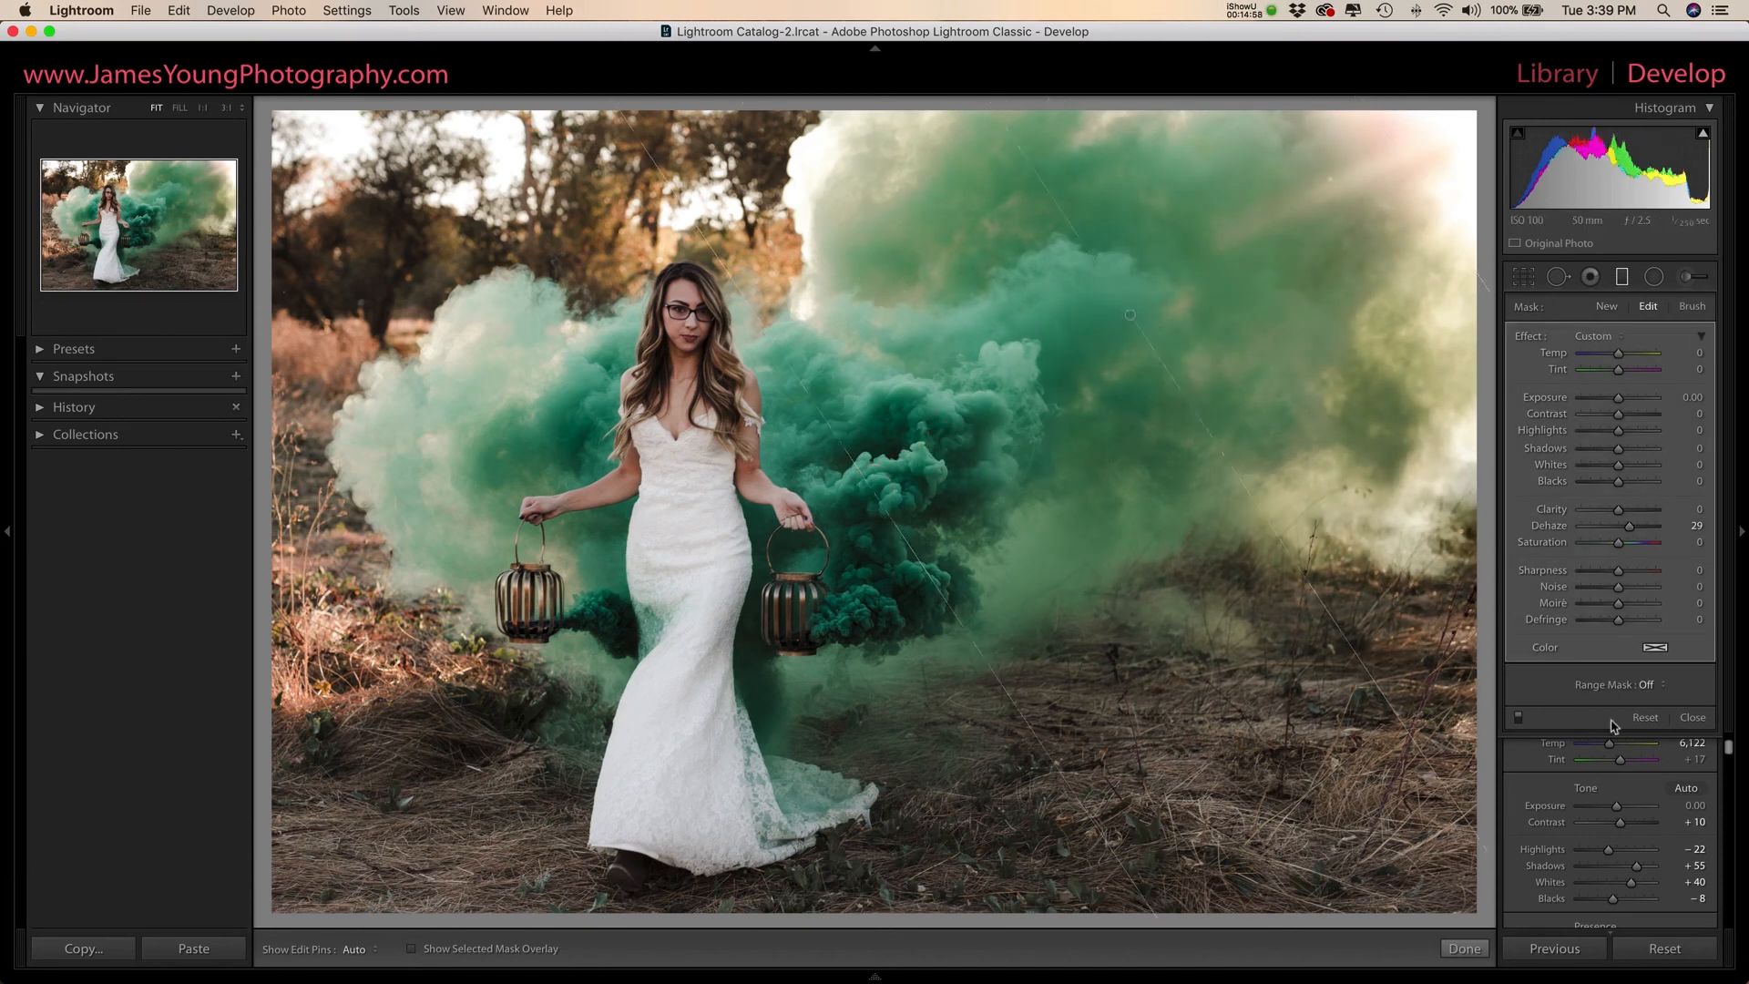
# - Set the graduated filter's Dehaze to 44, compare with the filter off, and close the filter
pyautogui.moveTo(1630, 526); pyautogui.dragTo(1634, 527)
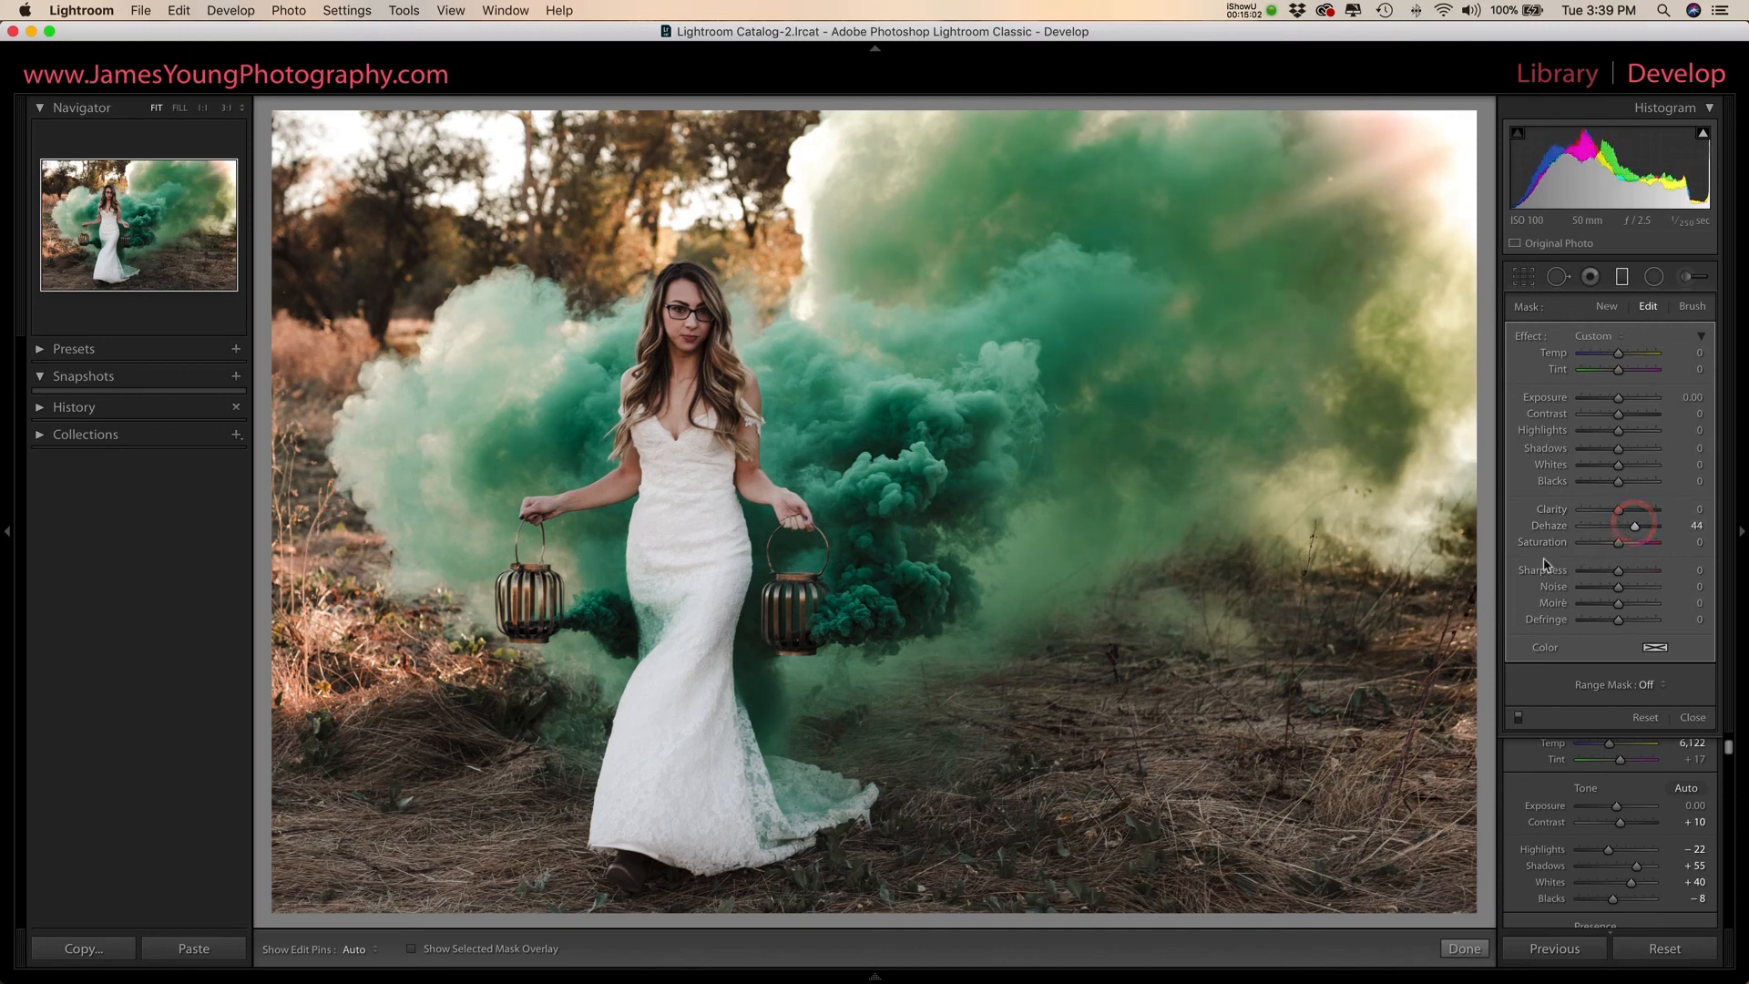
pyautogui.click(1518, 719)
pyautogui.click(1518, 719)
pyautogui.click(1621, 277)
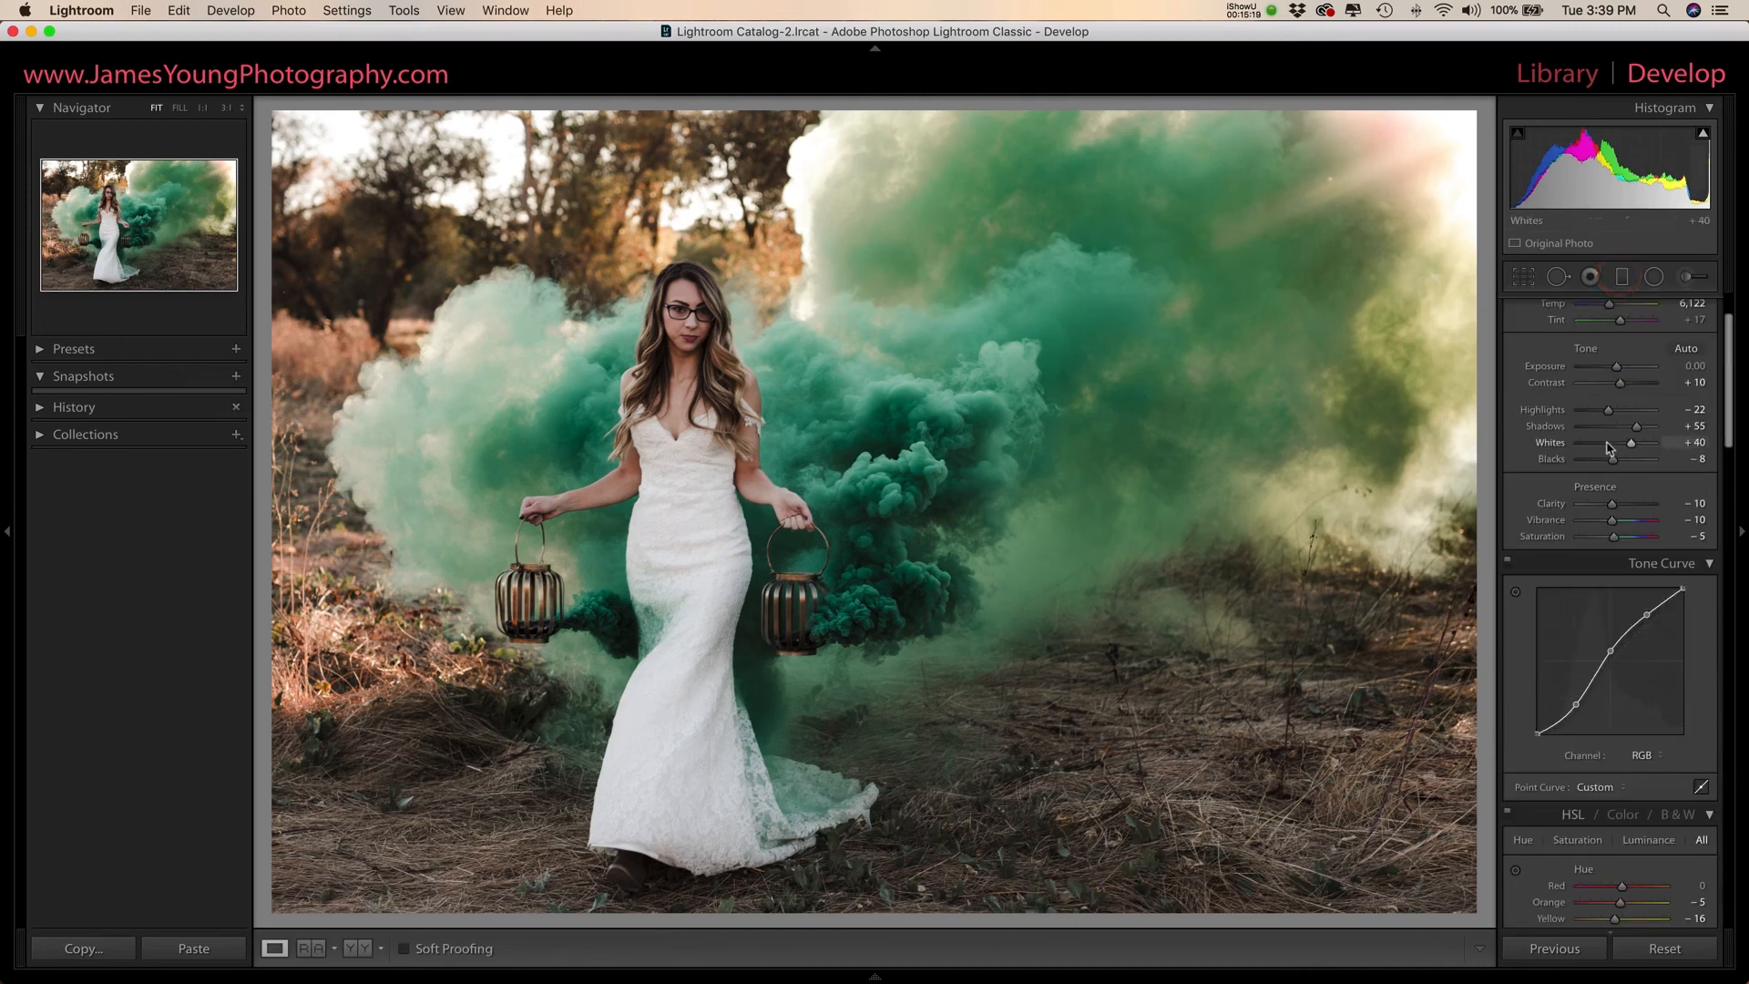
# - Check the bride's face at 1:1 magnification and raise the Sharpening Amount
pyautogui.scroll(-10, 1603, 447)
pyautogui.scroll(-6, 1605, 445)
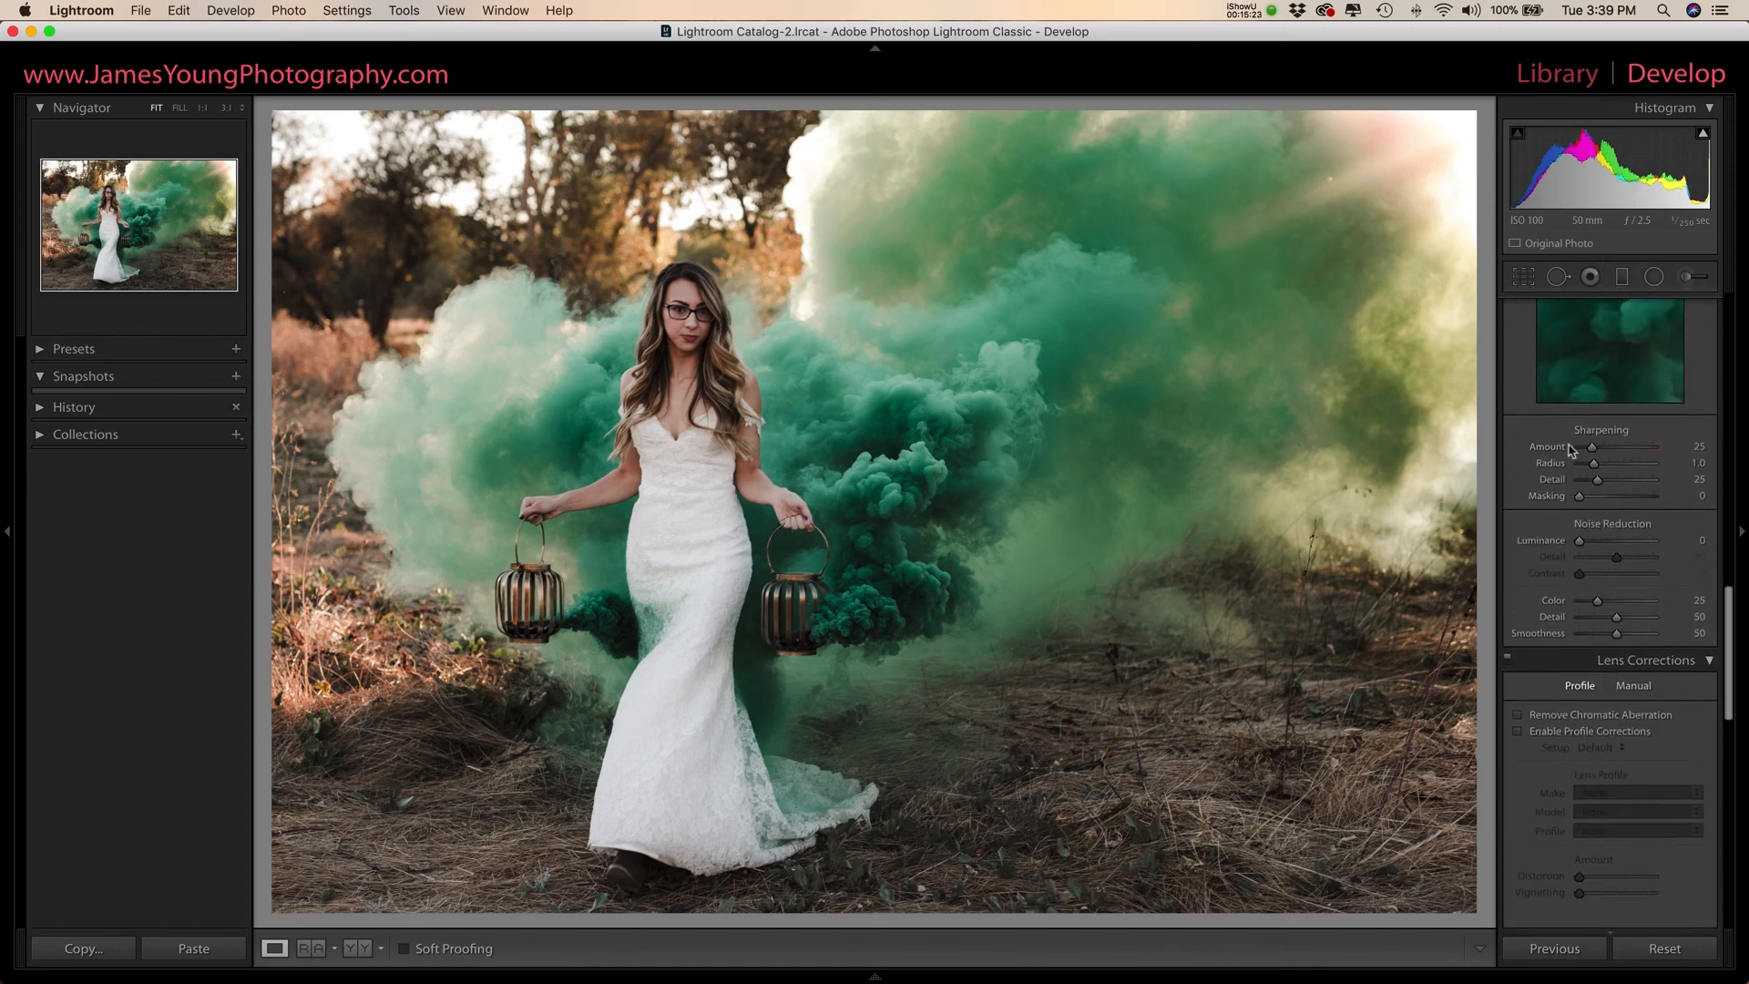
pyautogui.click(652, 320)
pyautogui.moveTo(754, 325); pyautogui.dragTo(714, 343)
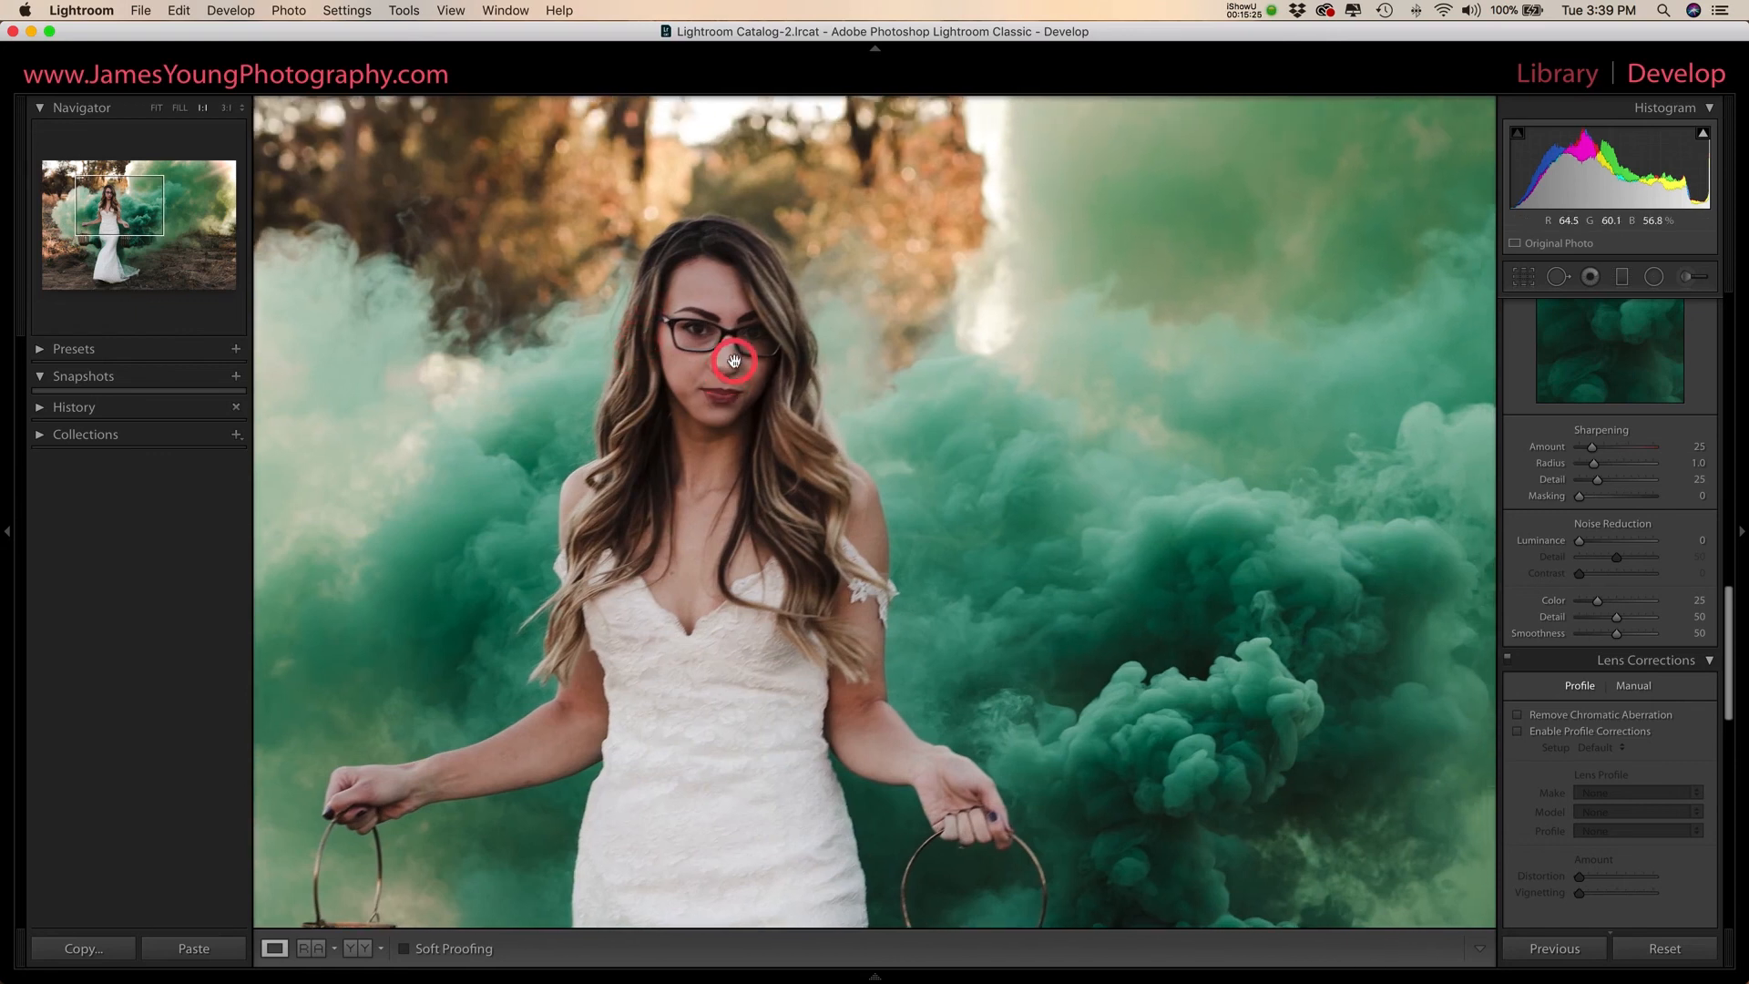
pyautogui.click(727, 355)
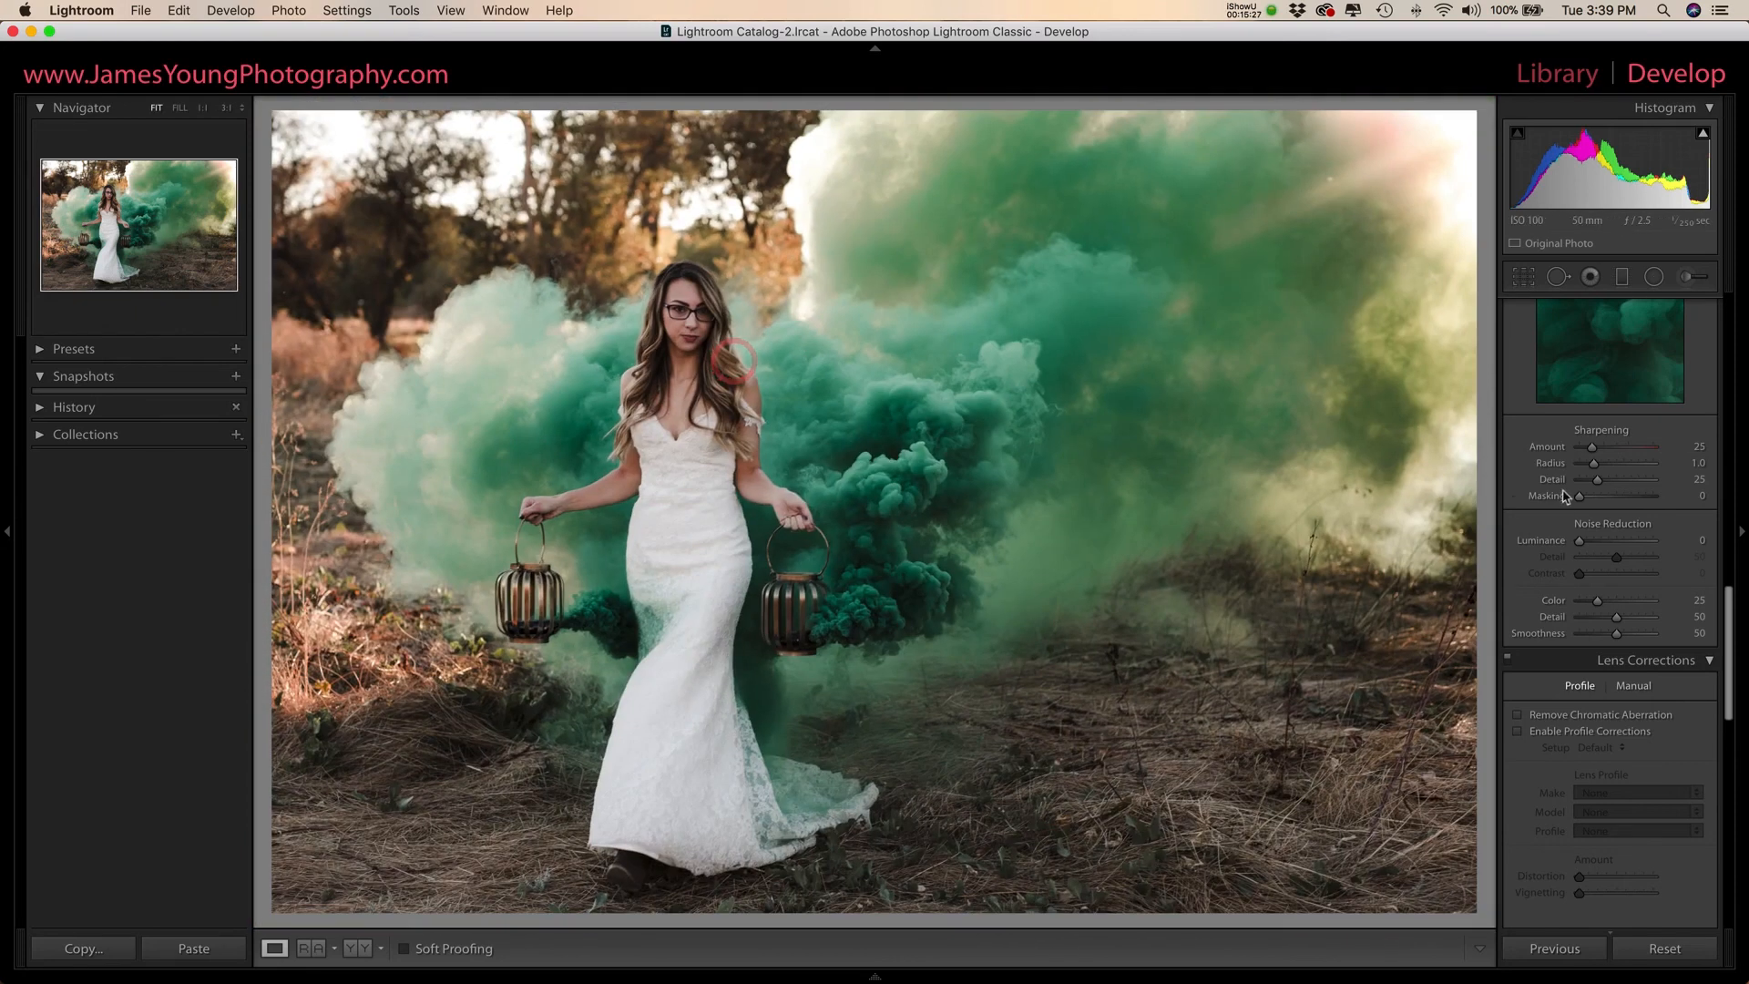
pyautogui.moveTo(1593, 449); pyautogui.dragTo(1618, 450)
# - Undo the last change and redo it to compare the photo before and after
pyautogui.press('super+z')
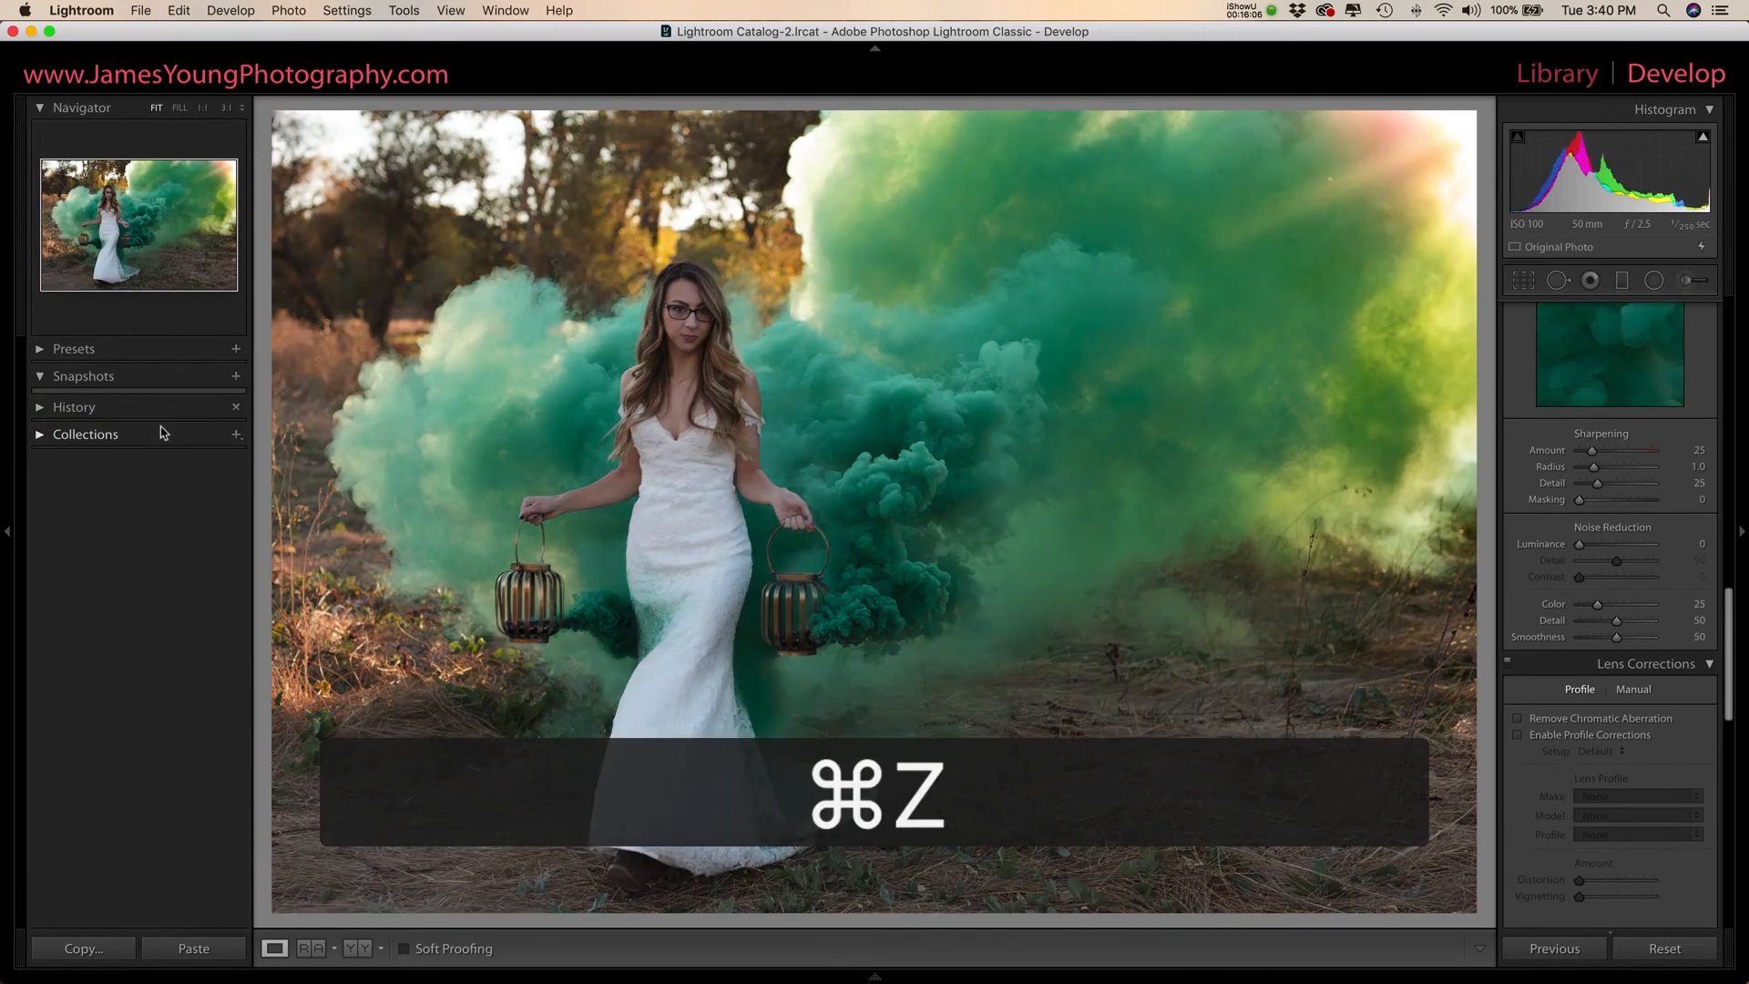
pyautogui.press('super+shift+z')
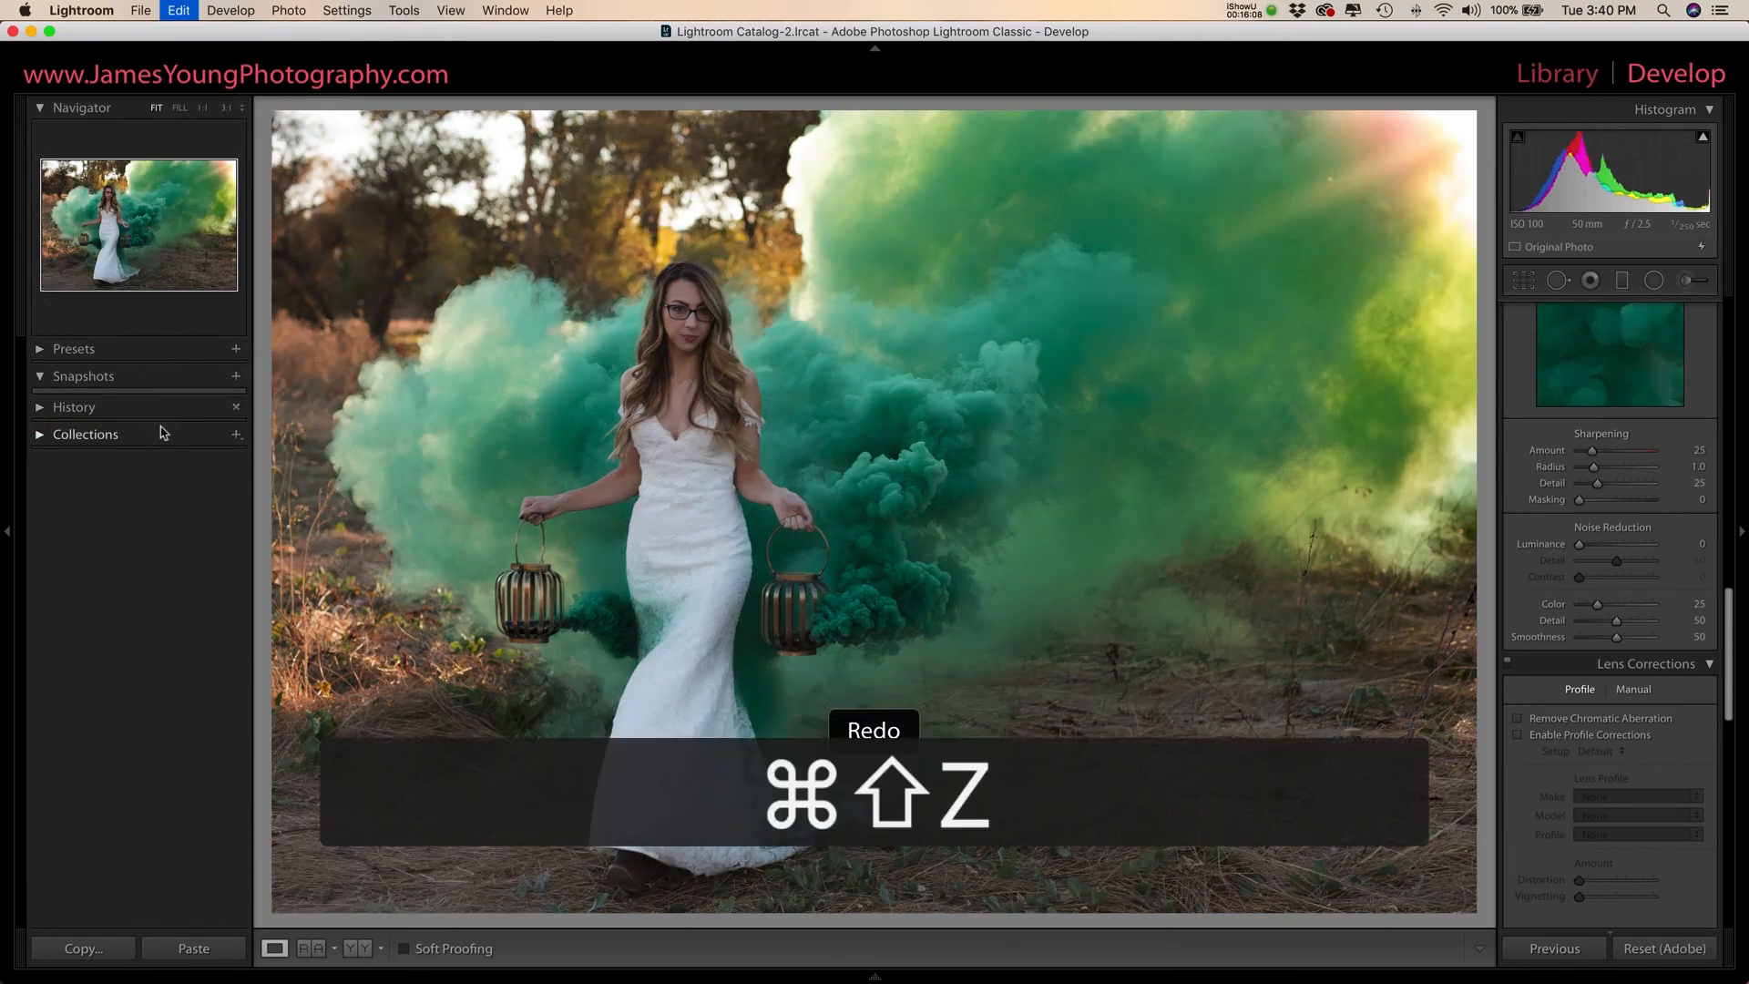